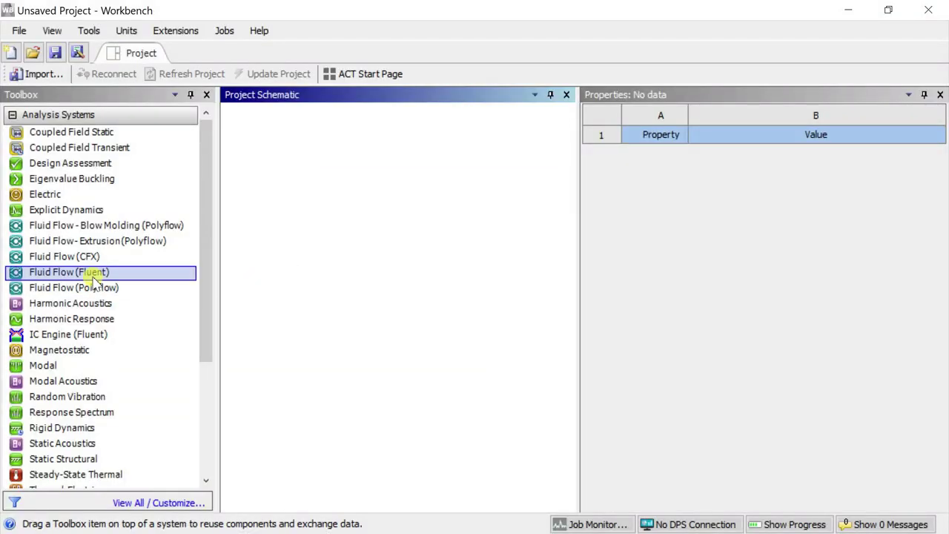
Step: Add a Fluid Flow (Fluent) system and start a new DesignModeler geometry for it
left_click_drag(91, 273, 330, 208)
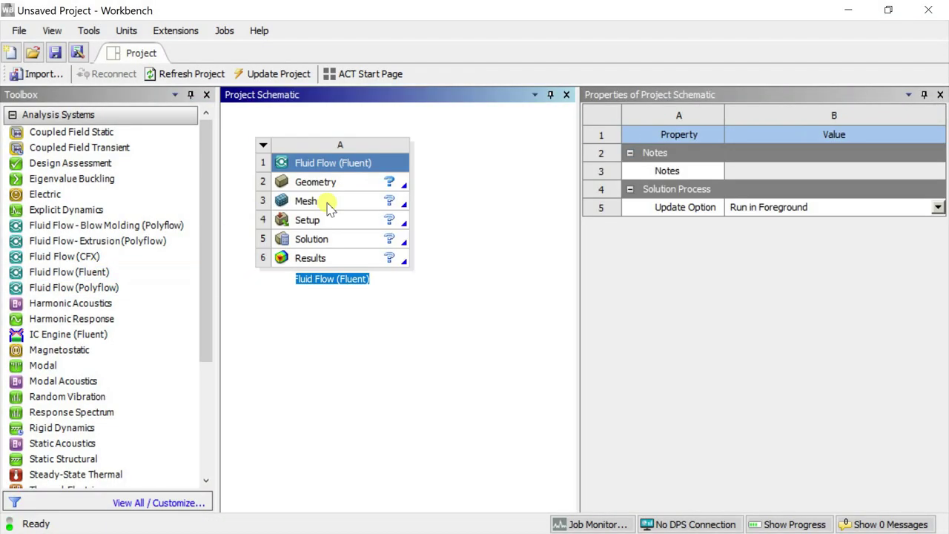
left_click(336, 190)
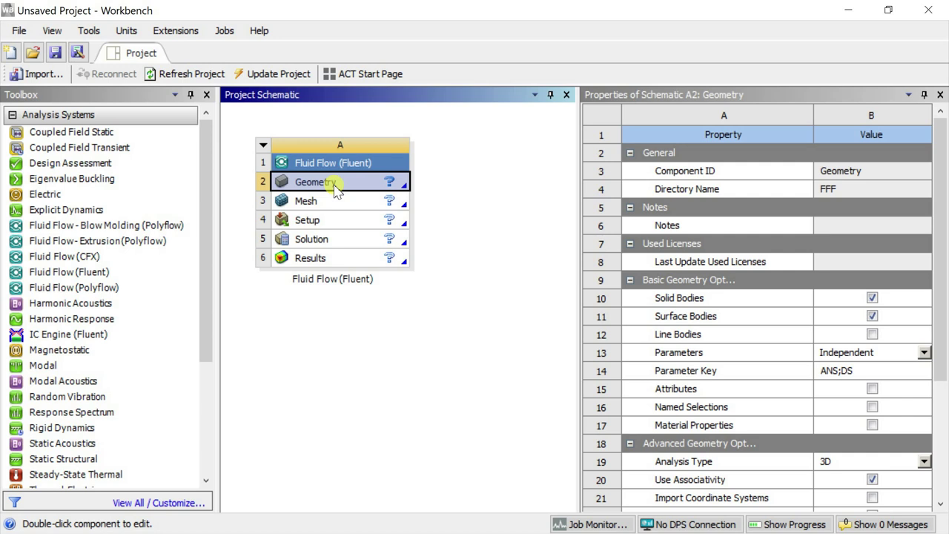
right_click(336, 191)
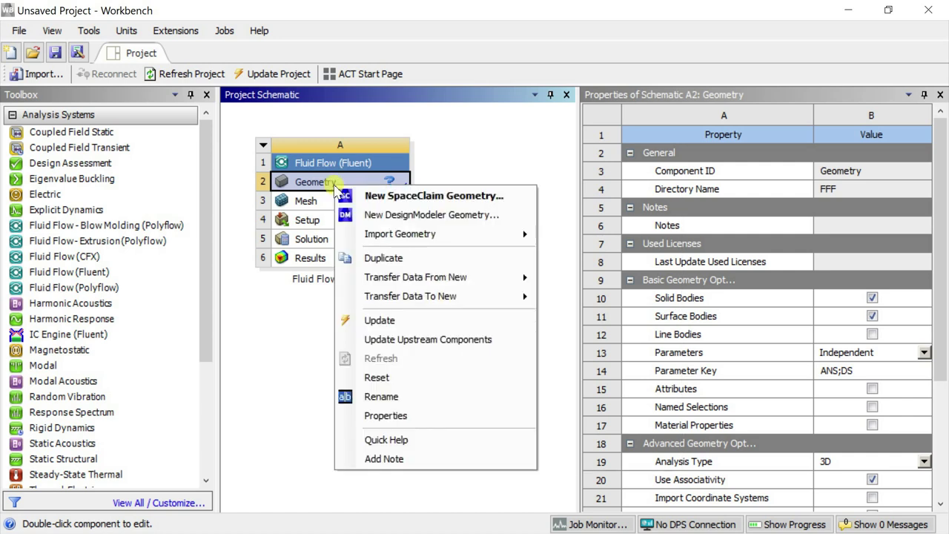
left_click(355, 221)
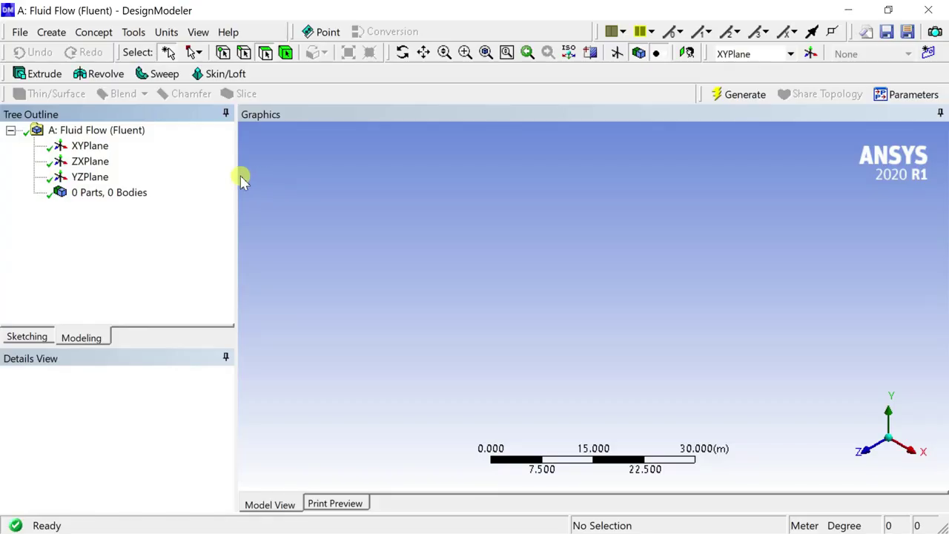
Step: Set model units to millimetres, select XYPlane, view it face-on and enter sketching mode
left_click(166, 33)
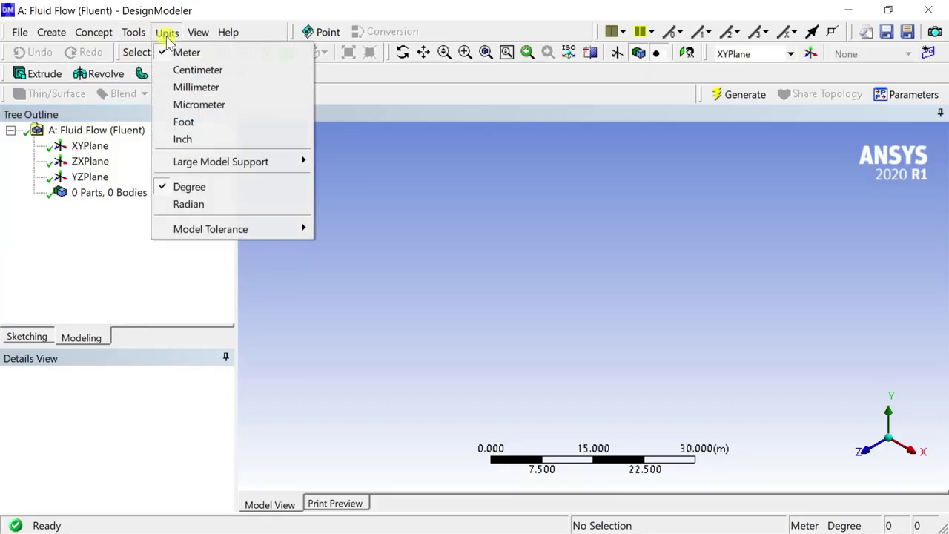
left_click(187, 88)
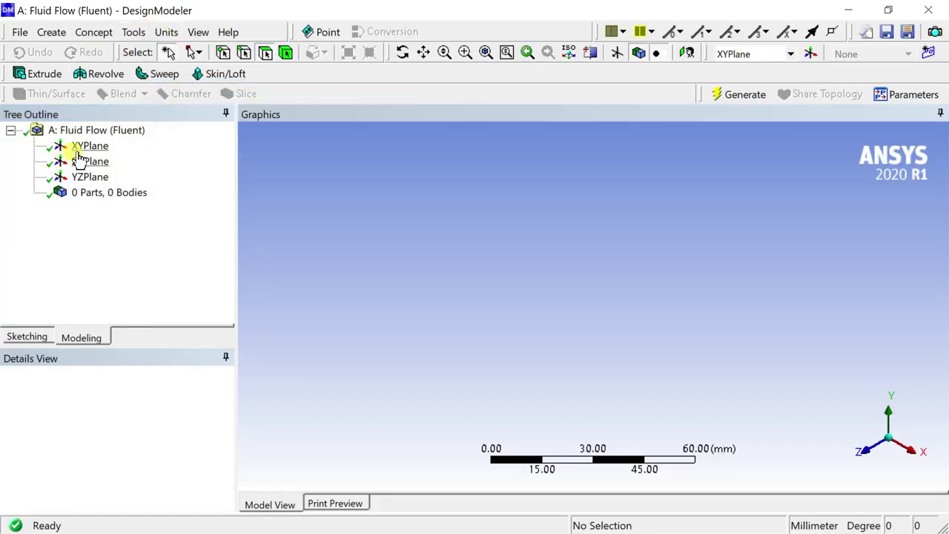
left_click(90, 146)
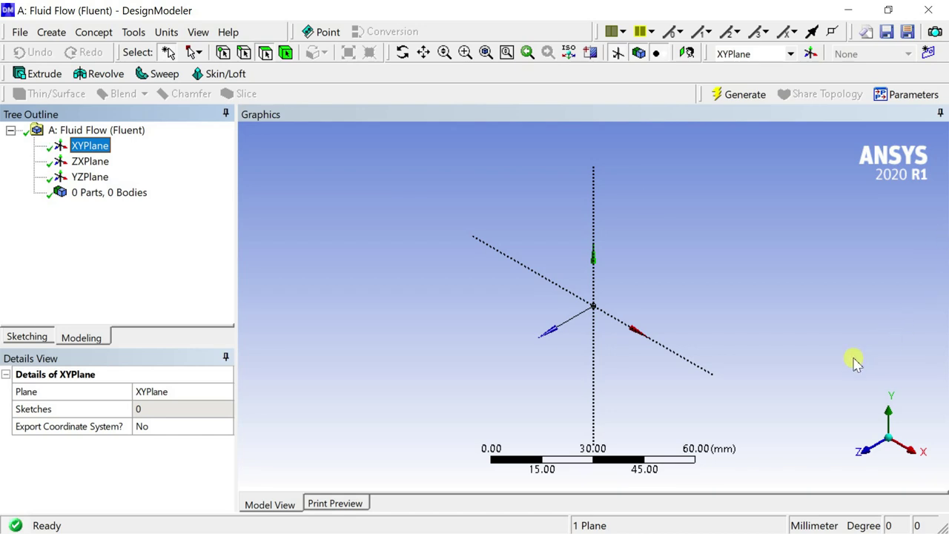
left_click(874, 460)
left_click(873, 460)
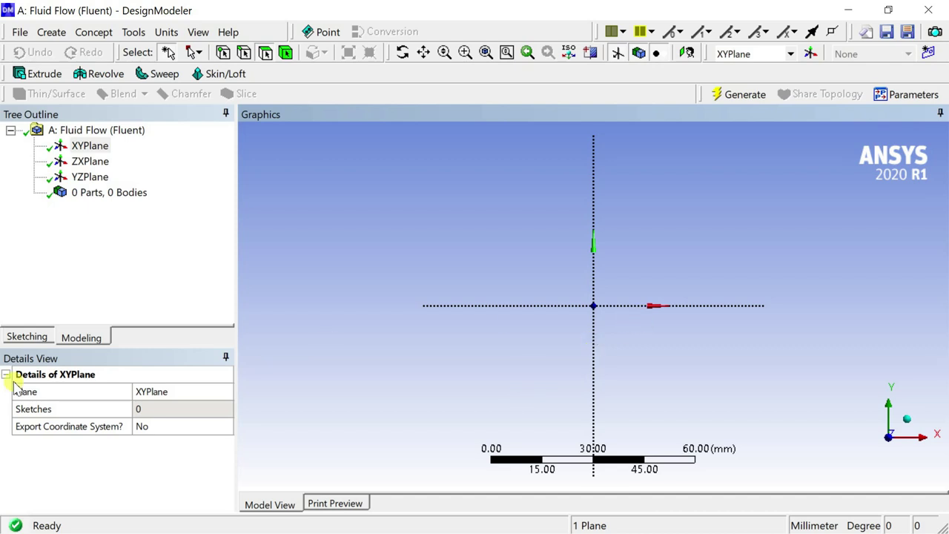
left_click(39, 338)
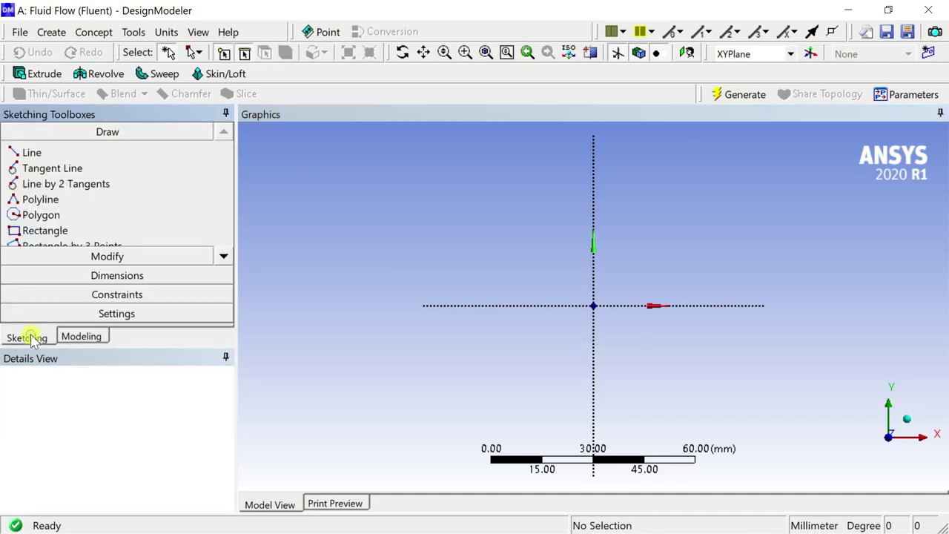
Step: Draw connected lines from the origin: a horizontal run, a triangular peak, then another horizontal run
left_click(33, 154)
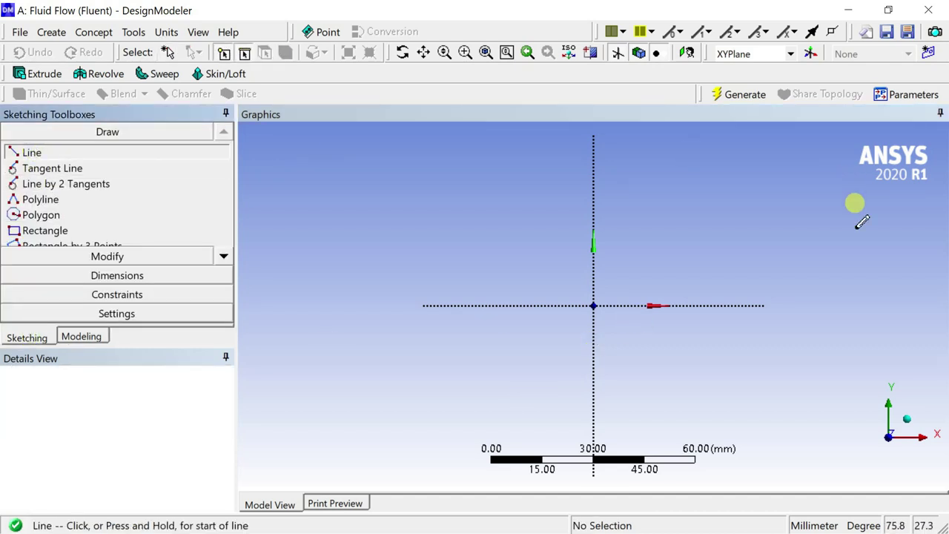
left_click(593, 305)
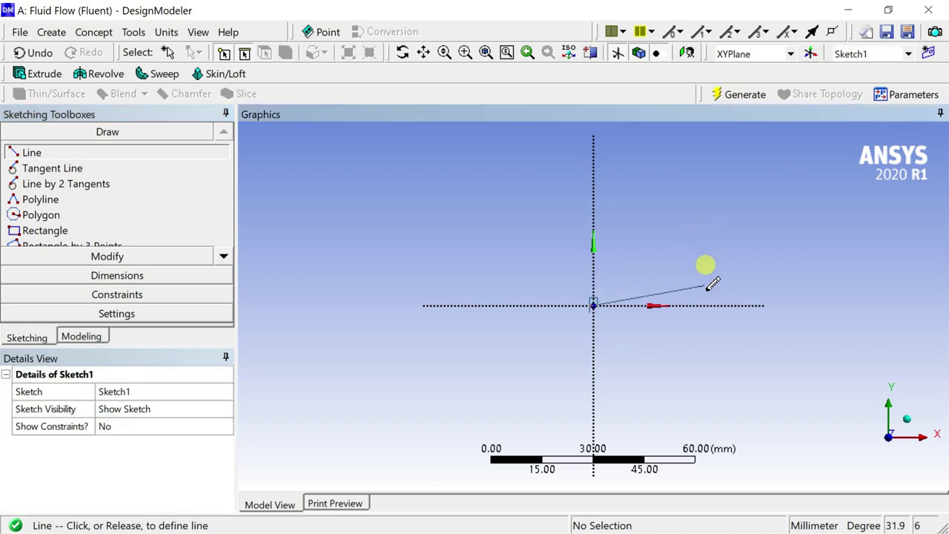
left_click(722, 304)
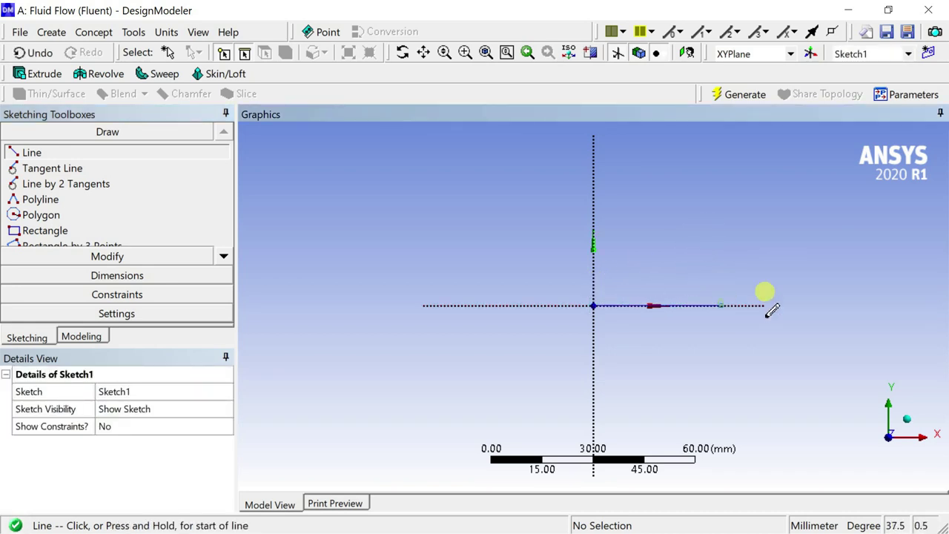
left_click(721, 303)
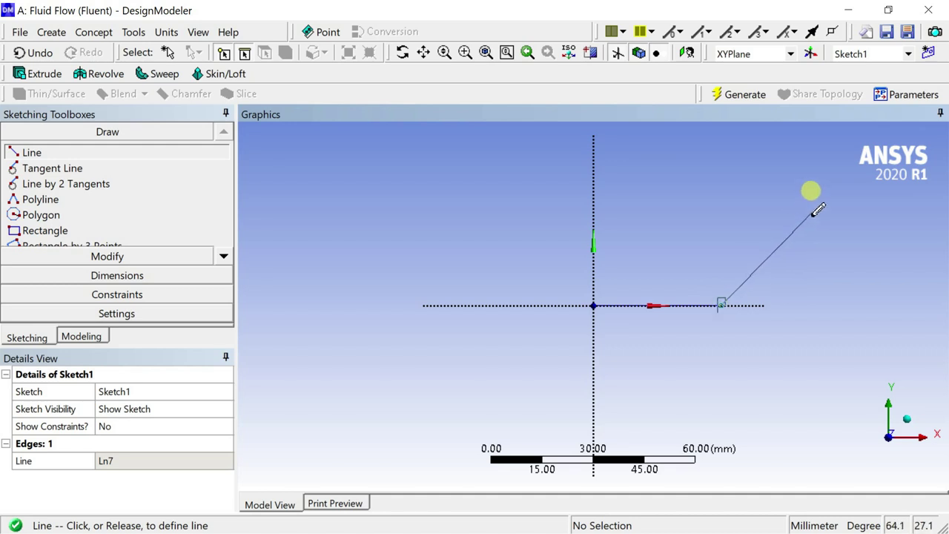
left_click(805, 220)
scroll(790, 256, "down", 2)
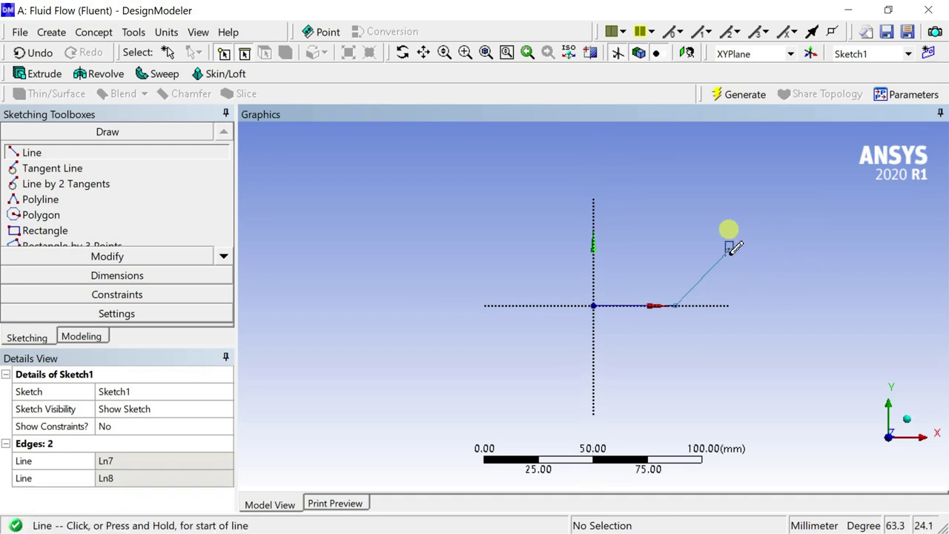
mouse_move(729, 248)
left_mouse_down()
mouse_move(758, 266)
mouse_move(776, 304)
mouse_move(866, 304)
left_mouse_up()
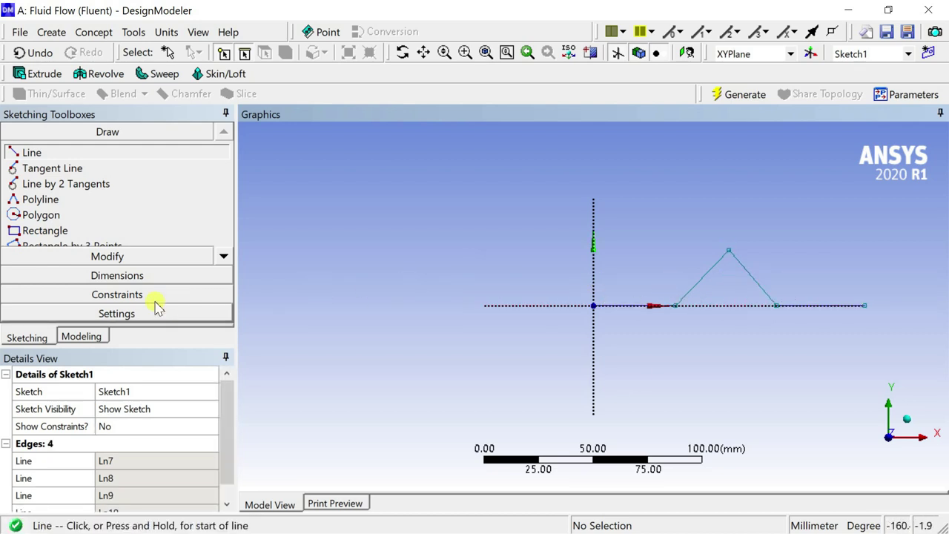
Step: Add length dimensions H1 and H4 to the horizontal runs and L2, L3 to the slanted lines
left_click(116, 275)
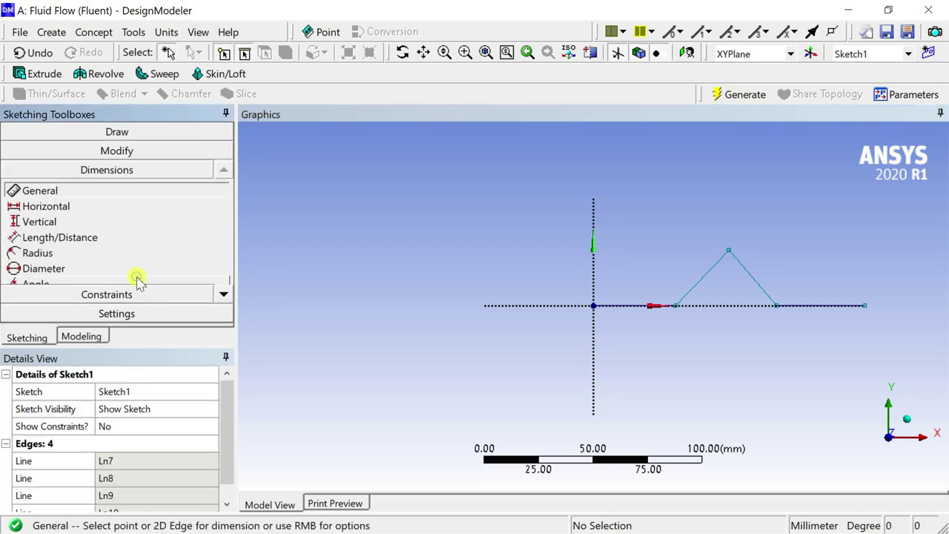
left_click(630, 305)
left_click(635, 327)
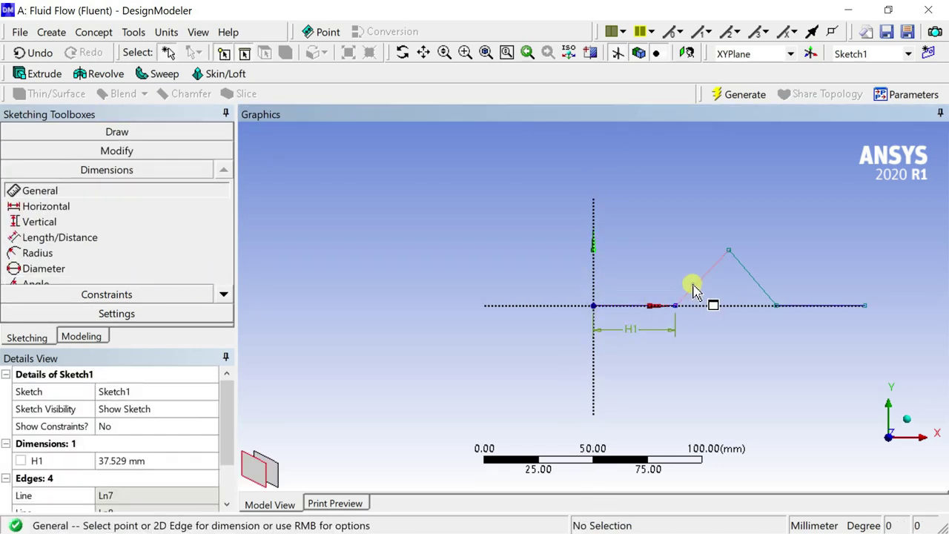
left_click(693, 289)
left_click(669, 259)
left_click(753, 277)
left_click(763, 236)
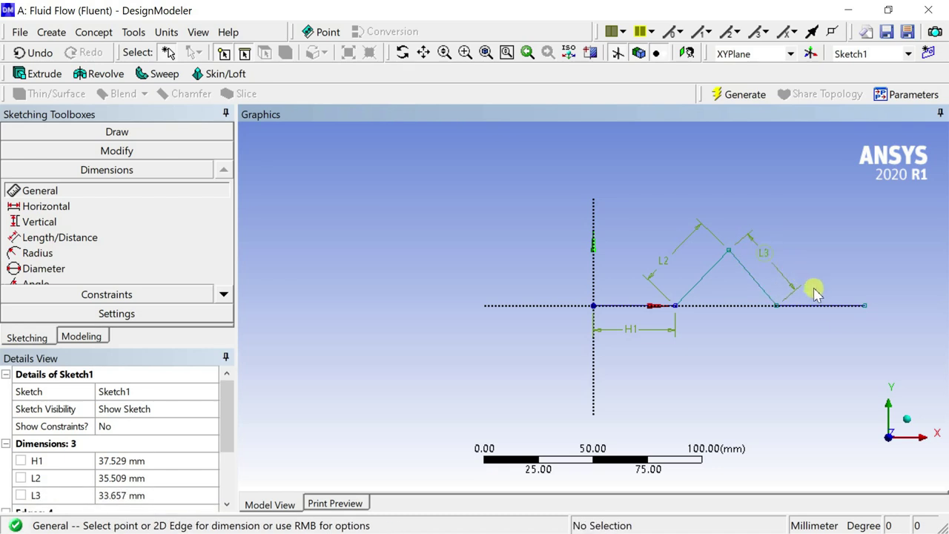
left_click(820, 305)
left_click(821, 324)
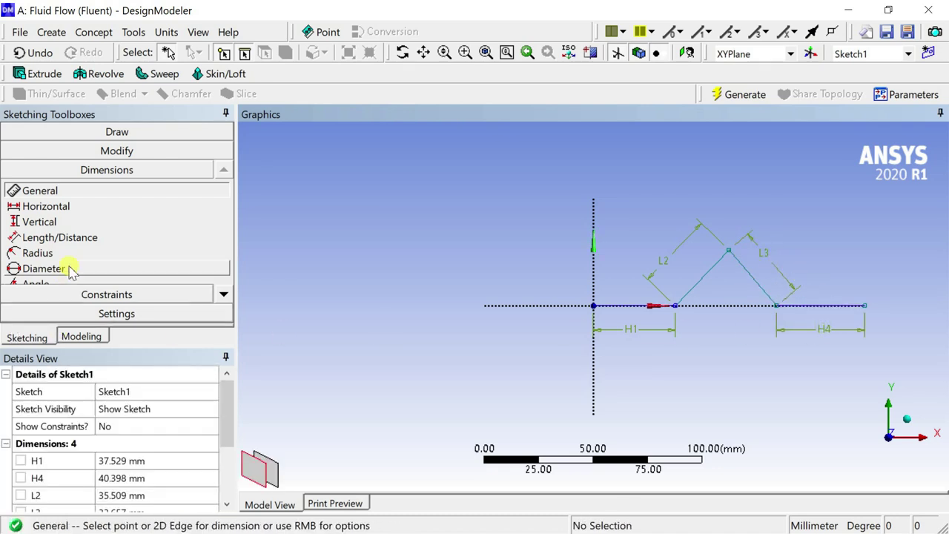
left_click(224, 295)
left_click(223, 295)
Step: Add the alternate angle dimension A5 between the first horizontal run and the rising line
left_click(33, 253)
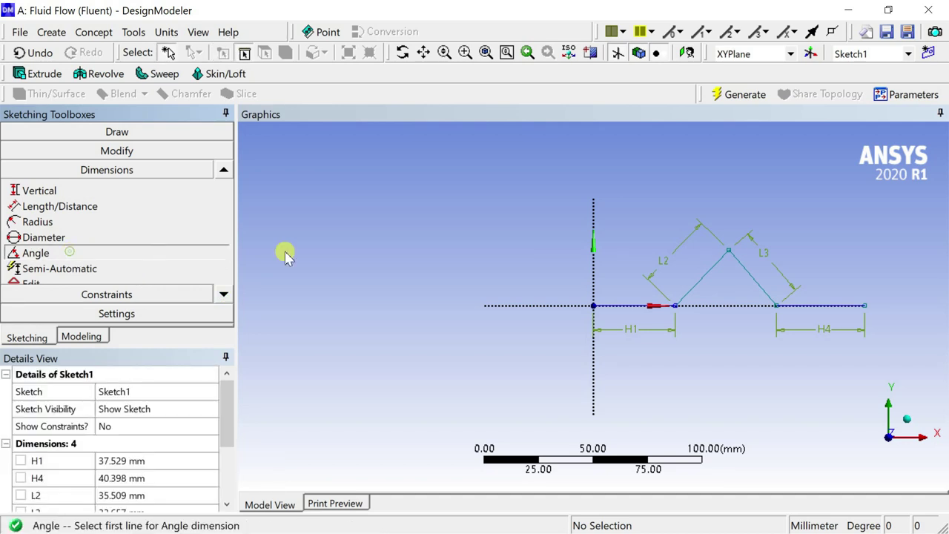
left_click(694, 306)
left_click(701, 279)
scroll(709, 288, "up", 1)
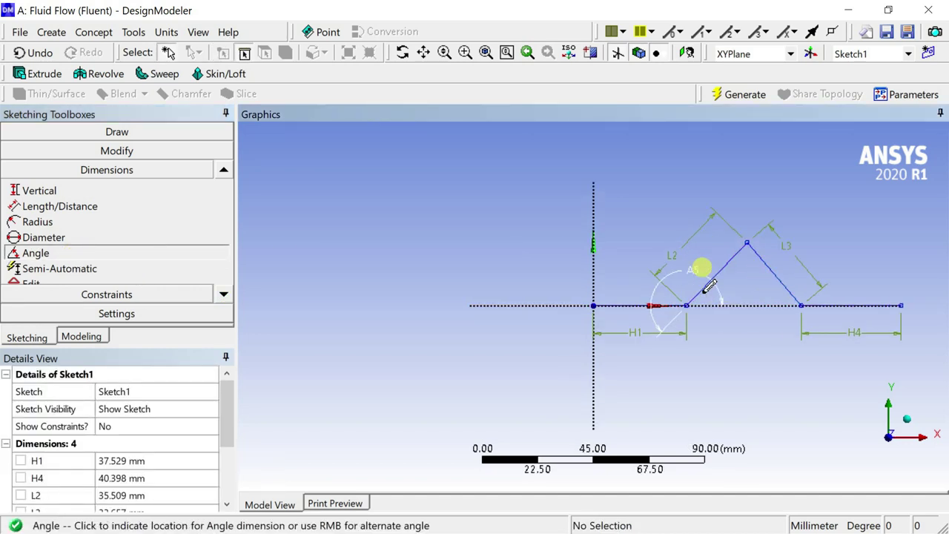
scroll(705, 287, "up", 1)
right_click(721, 276)
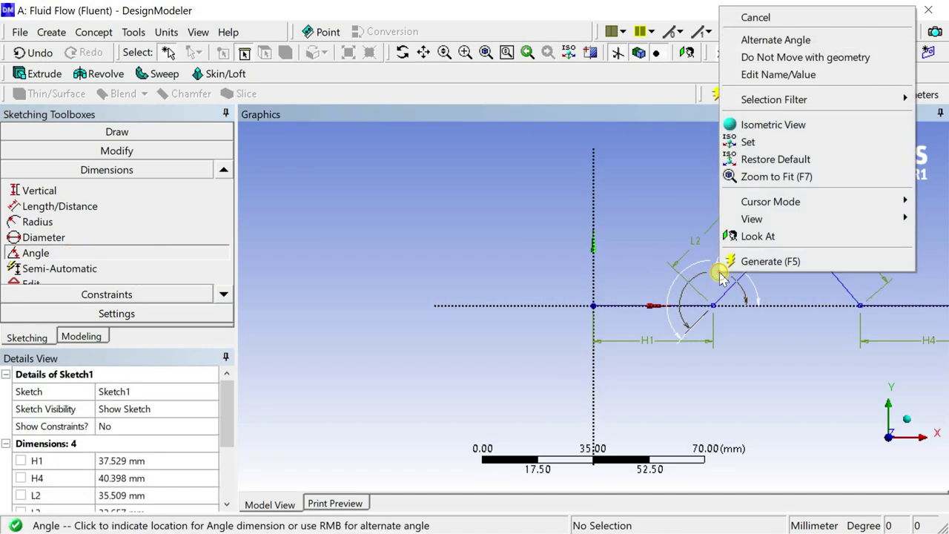
left_click(780, 39)
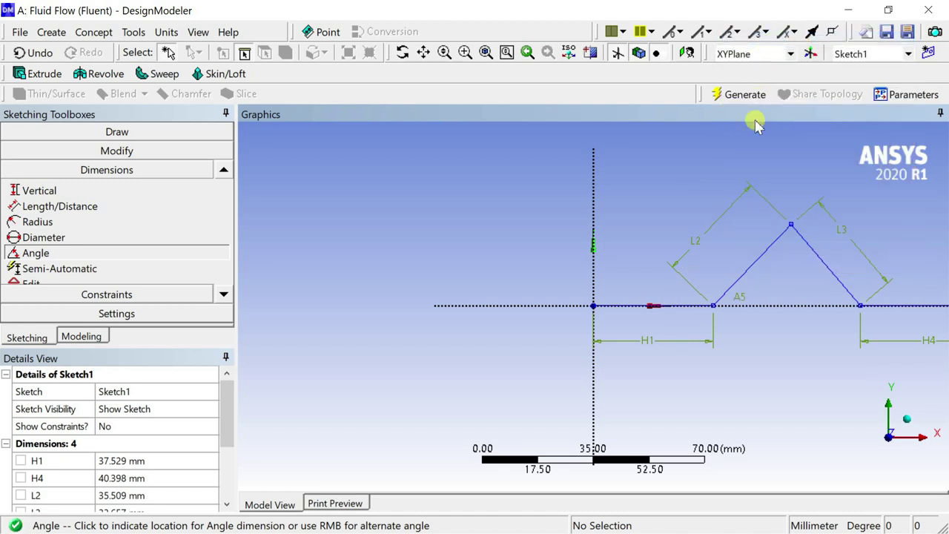
left_click(769, 287)
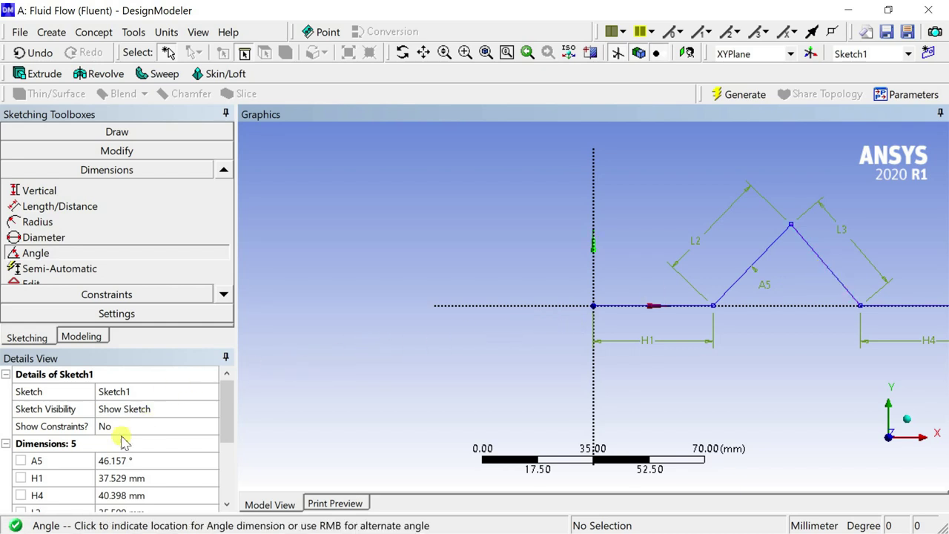
left_click_drag(149, 345, 154, 247)
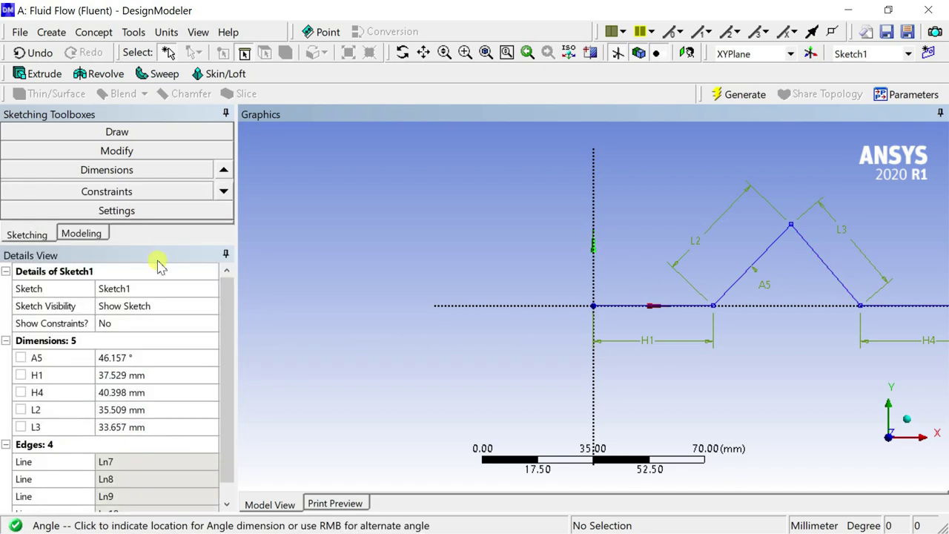
Step: Set angle A5 to 45° and length H1 to 150 mm
left_click(136, 359)
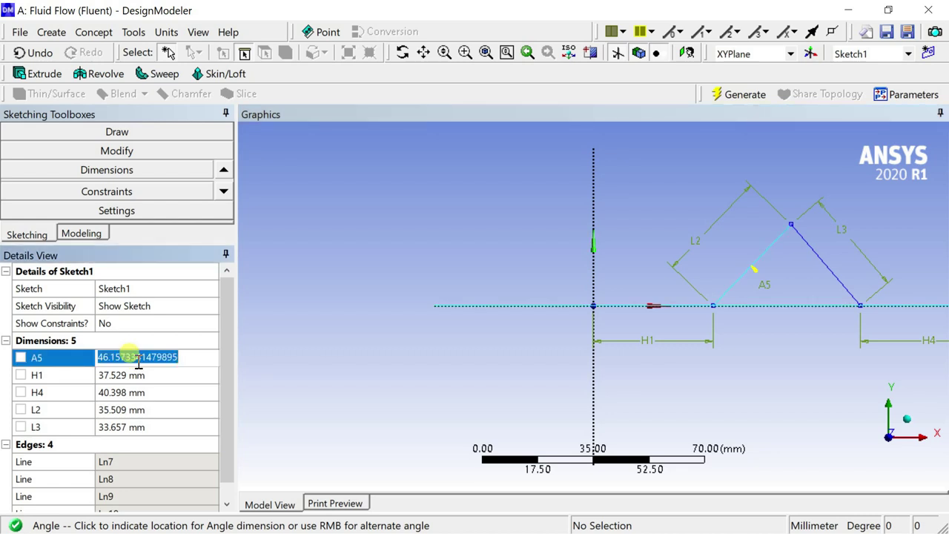
type("45")
key("Return")
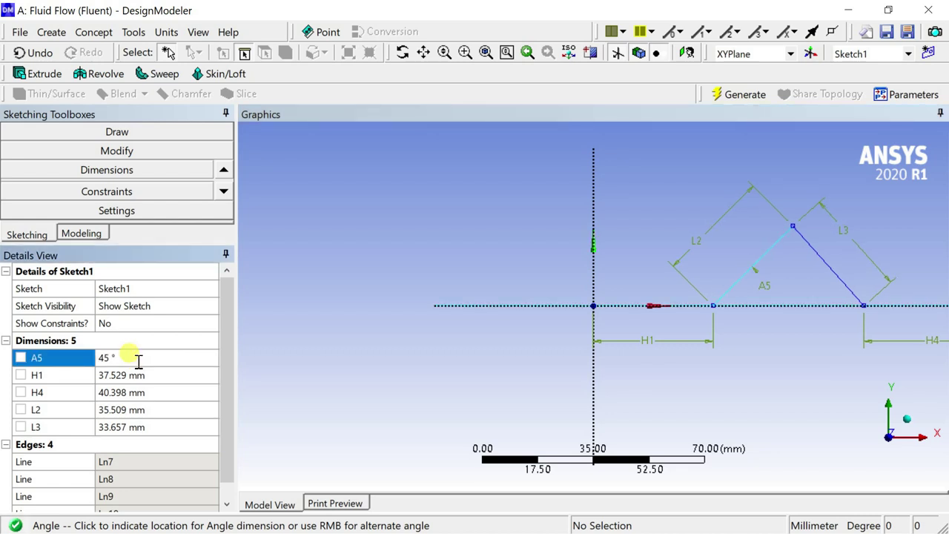
left_click(126, 376)
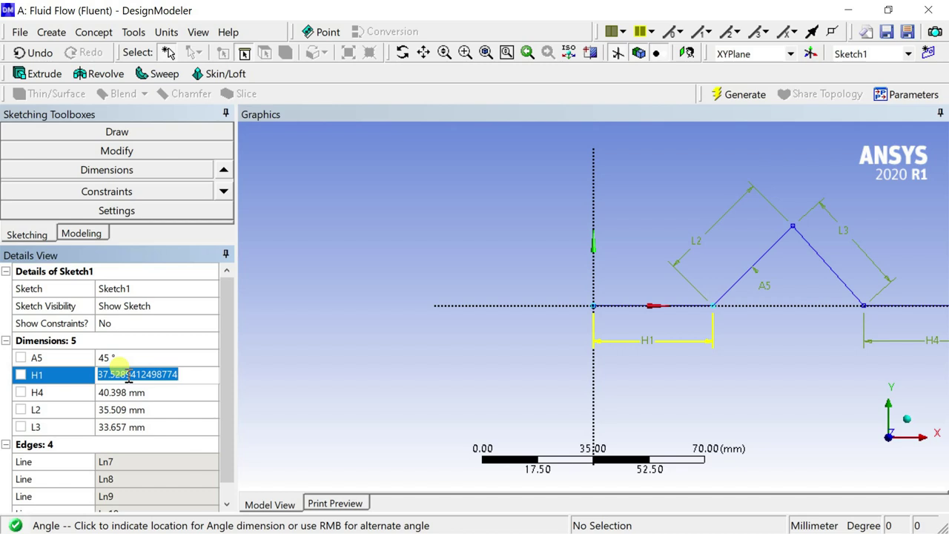
type("150")
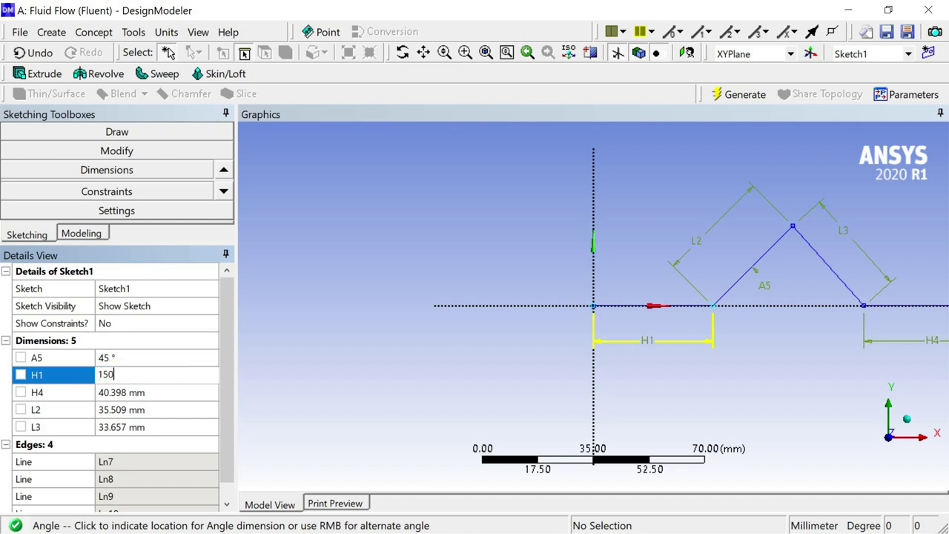
key("Return")
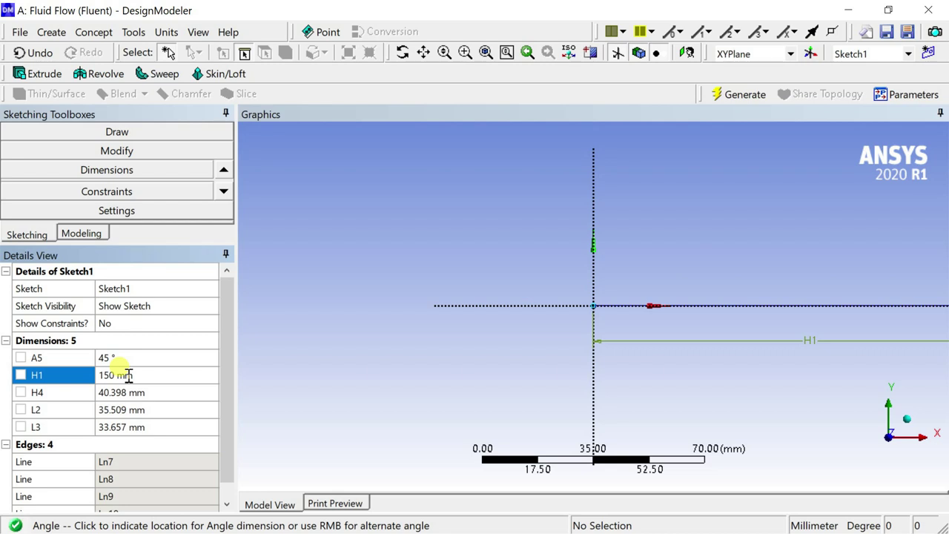
scroll(831, 311, "down", 4)
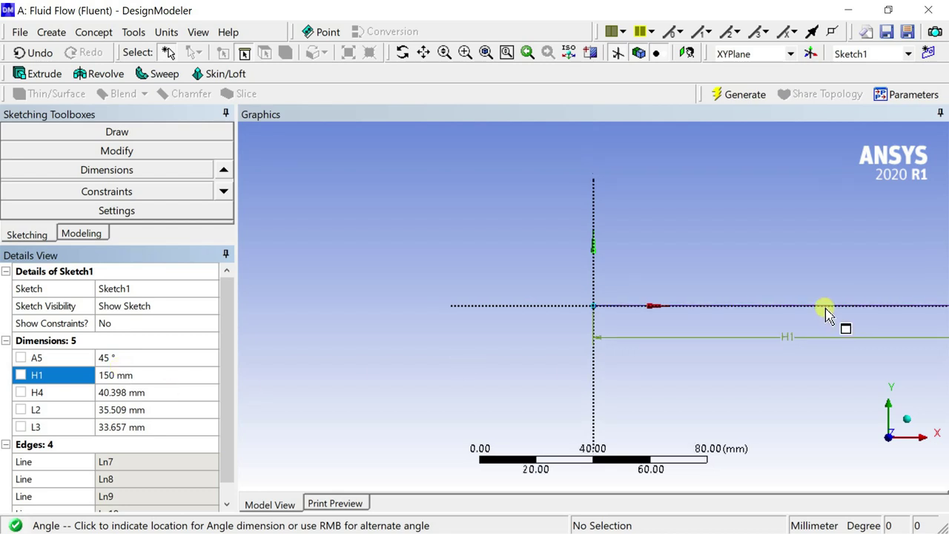
Step: Set H4, L2 and L3 to 150 mm each and regenerate the sketch
left_click(123, 392)
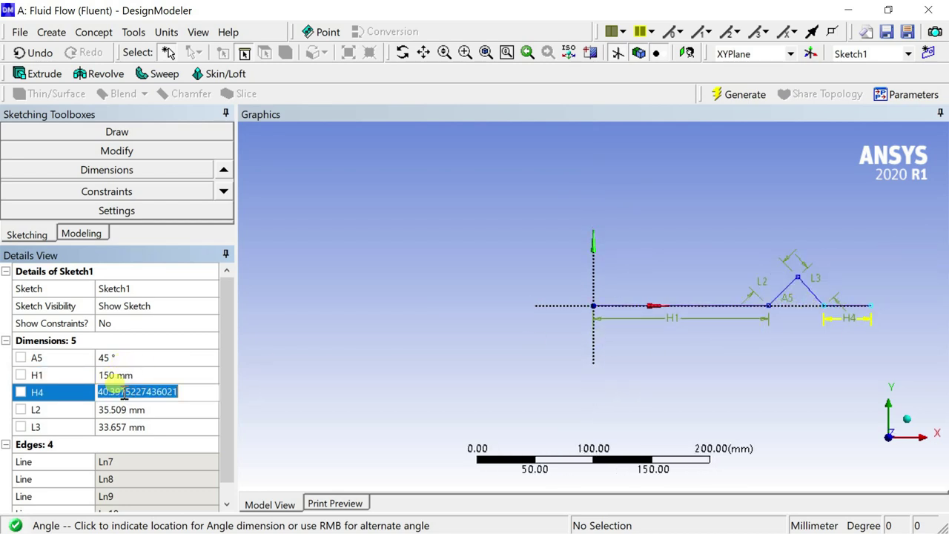
type("150")
key("Return")
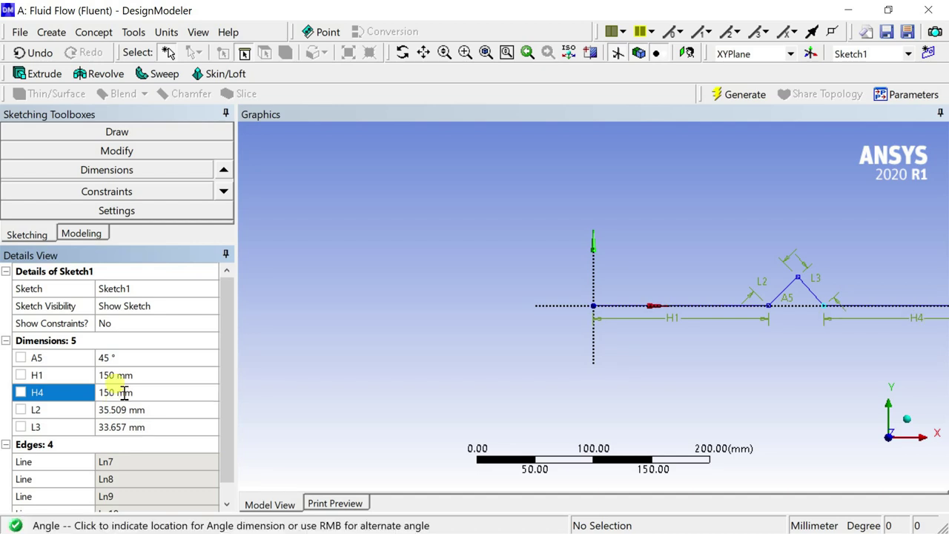
left_click(120, 409)
type("1")
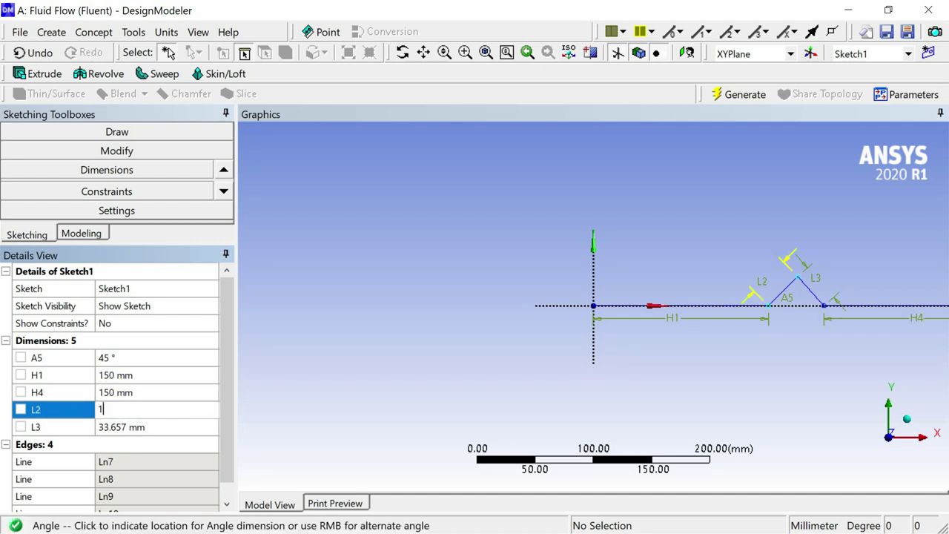
type("50")
key("Return")
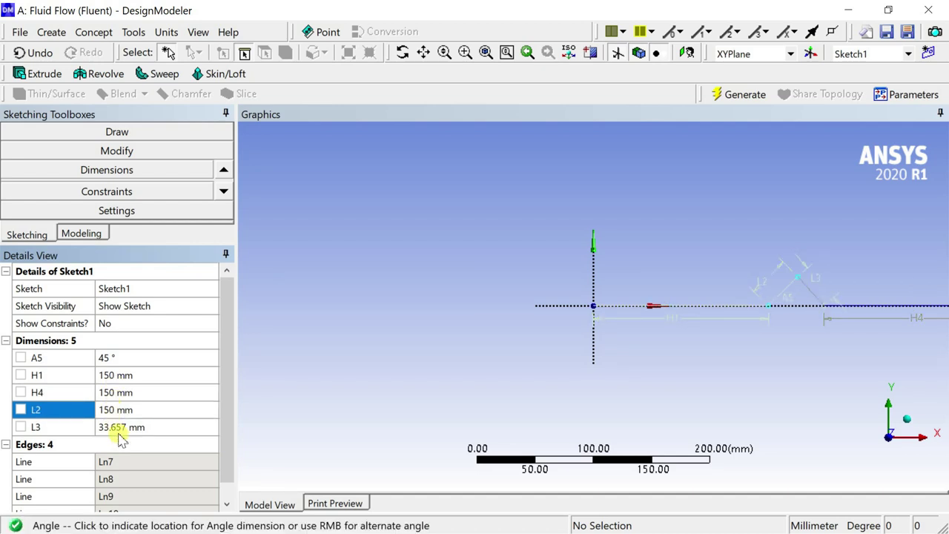
left_click(122, 428)
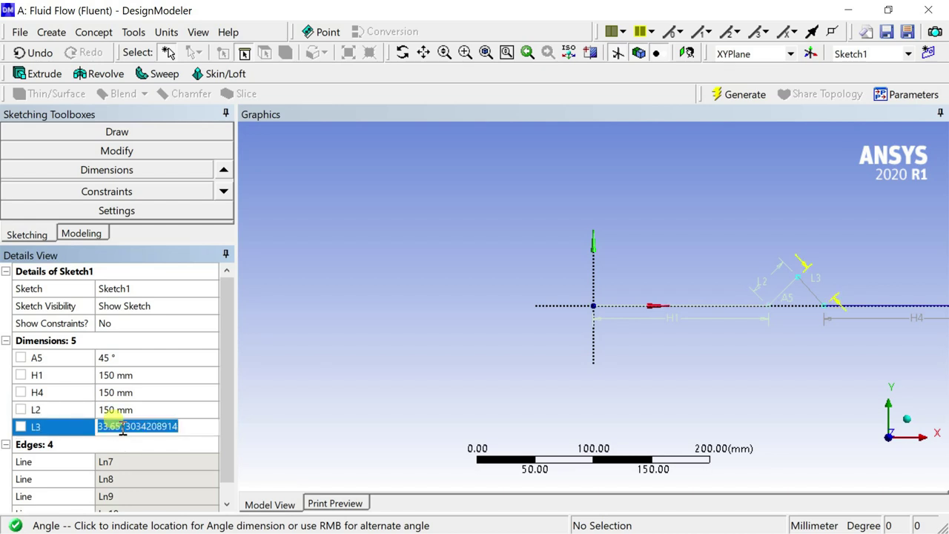
type("1")
key("Return")
left_click(121, 425)
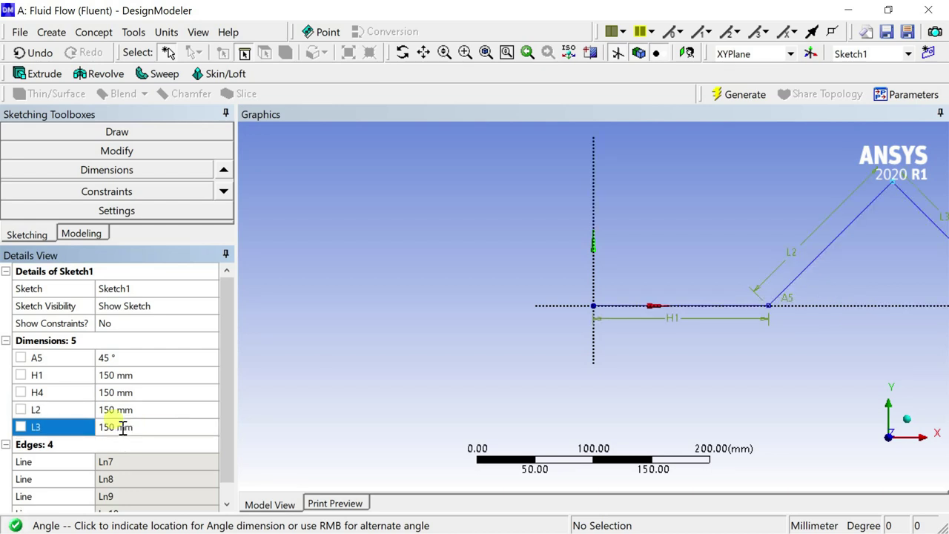
left_click(710, 101)
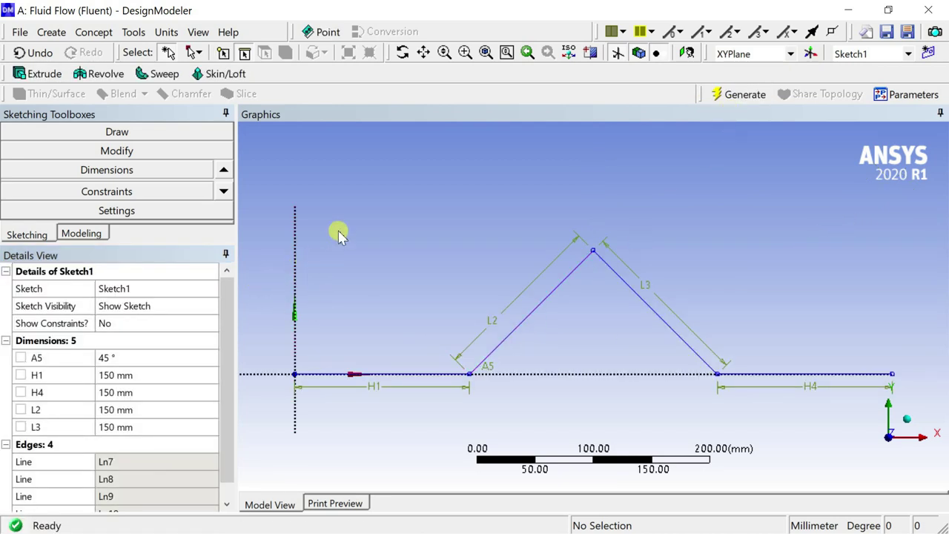
scroll(454, 236, "down", 3)
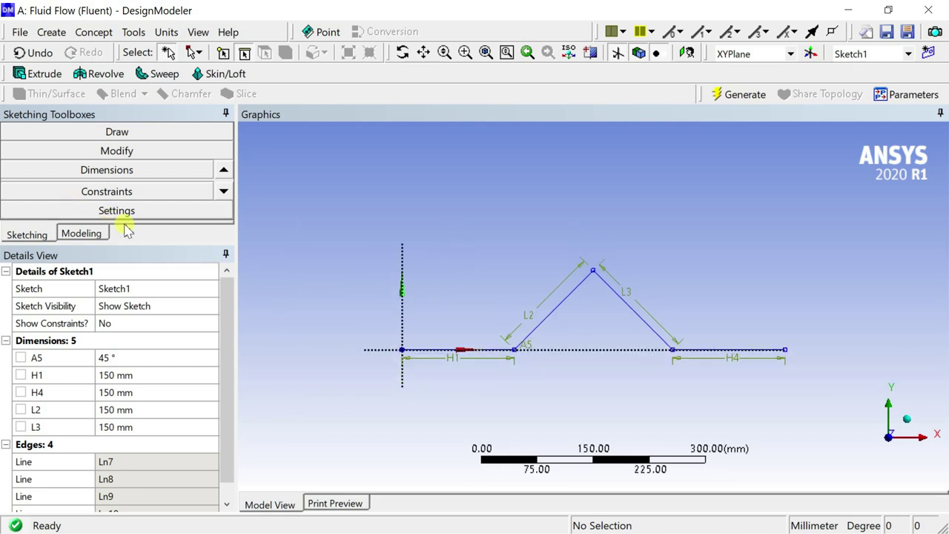
left_click_drag(134, 244, 126, 376)
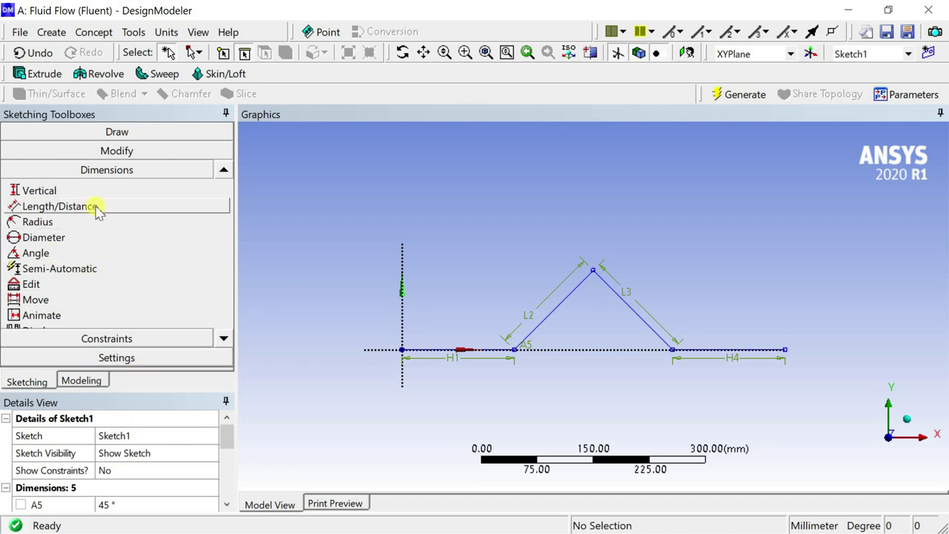
Step: Fillet the two lower bends, H1/L2 and L3/H4, with a 150 mm radius
left_click(116, 150)
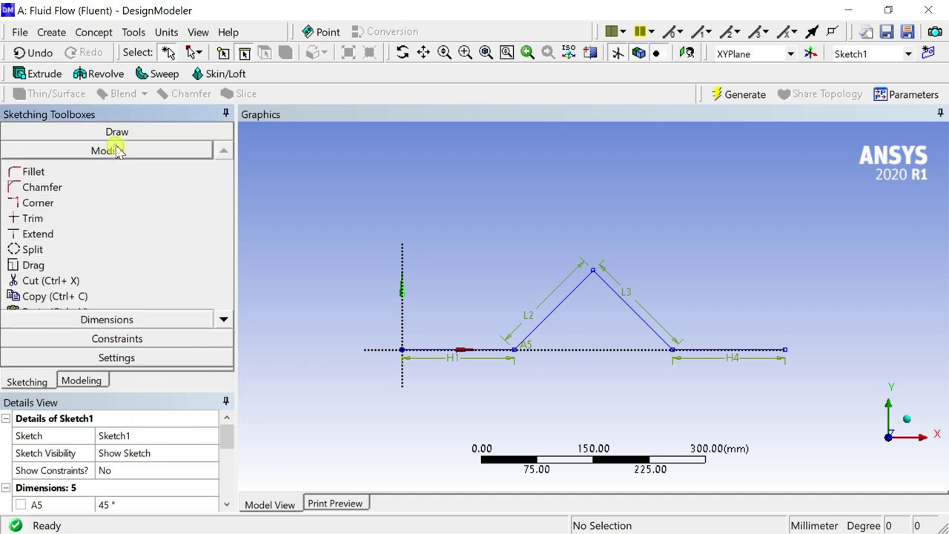
left_click(27, 175)
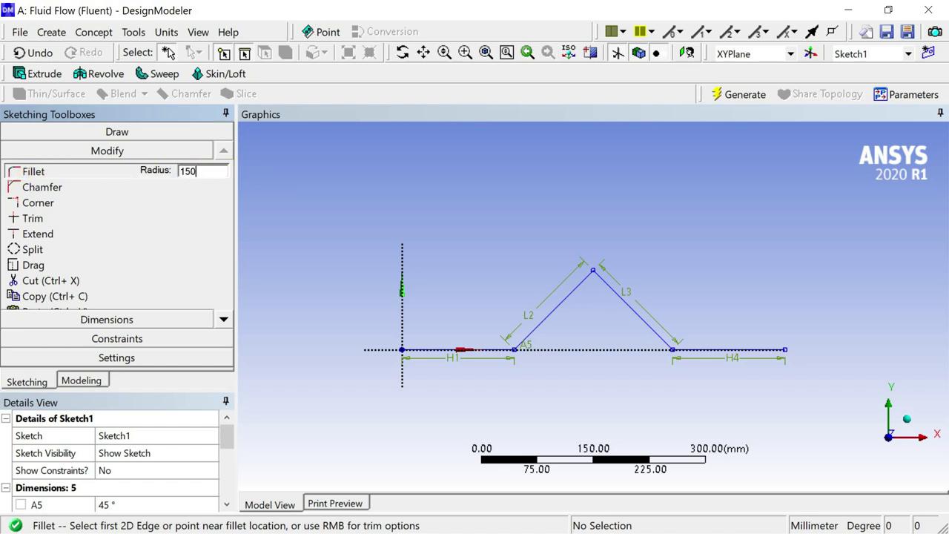
left_click(467, 348)
left_click(541, 330)
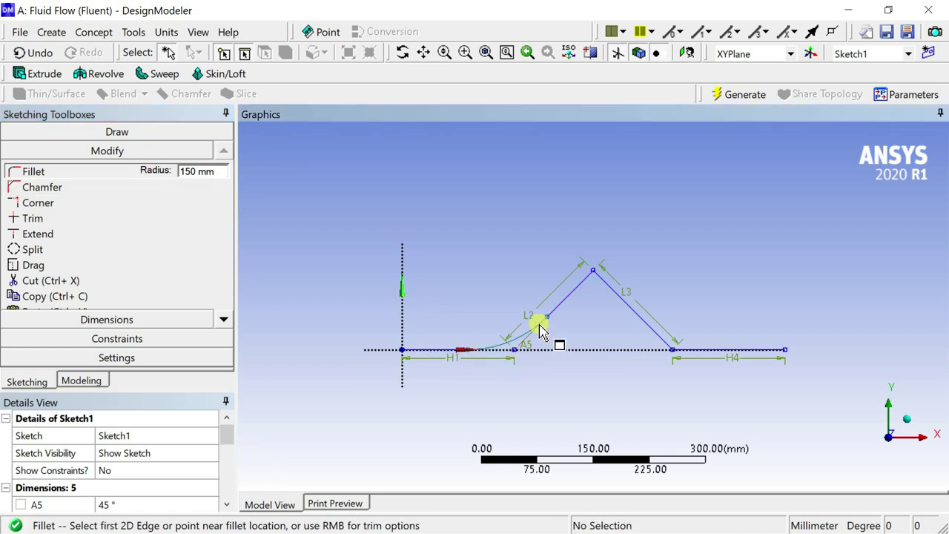
left_click(656, 331)
left_click(713, 350)
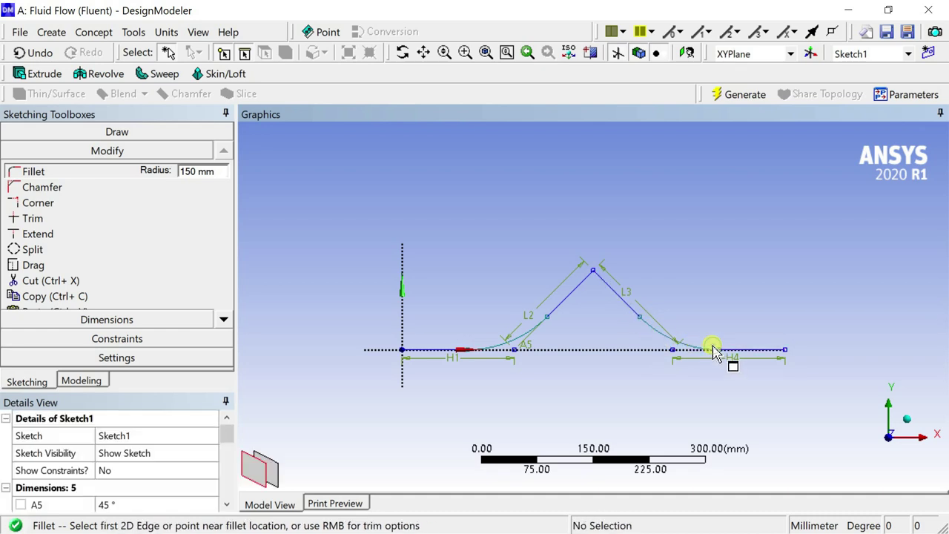
Step: Change the fillet radius to 50 mm, round the peak between L2 and L3, and generate
left_click(190, 172)
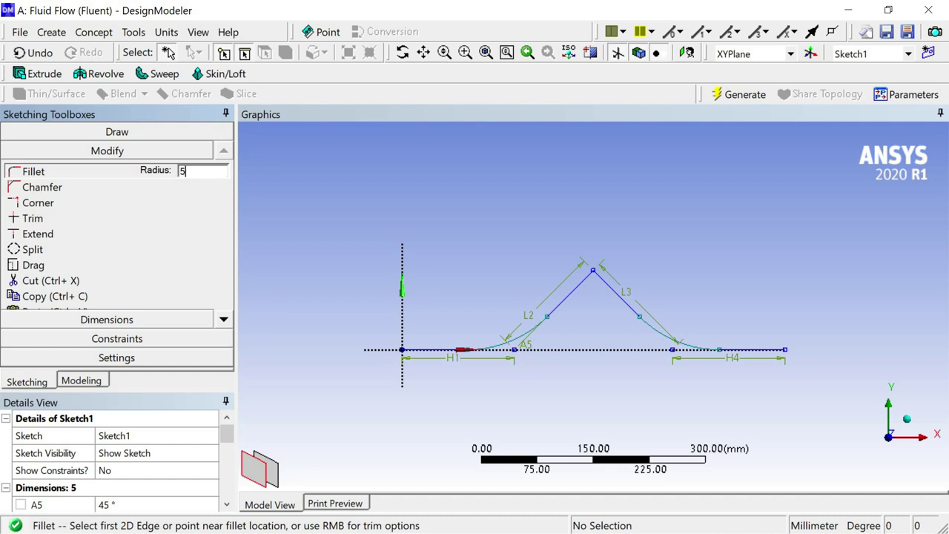
left_click(578, 287)
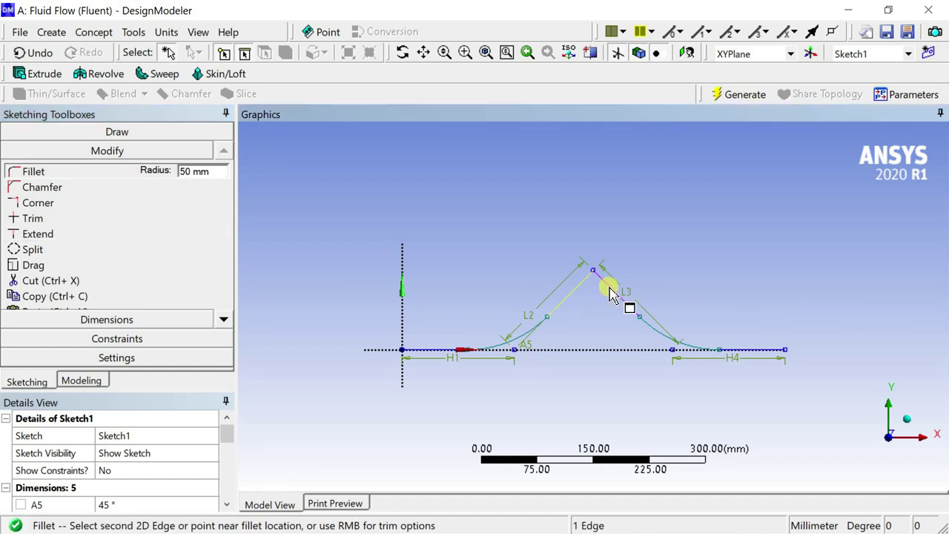
left_click(610, 294)
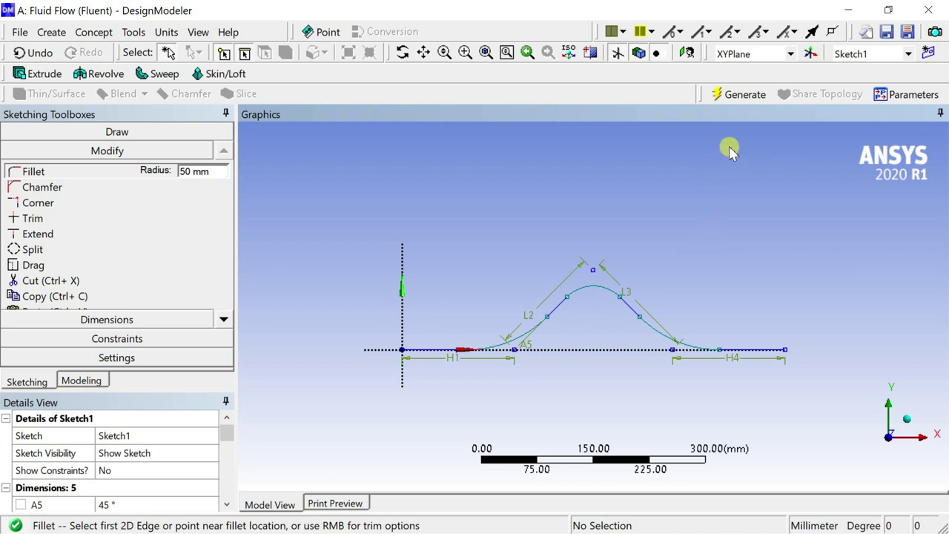
left_click(744, 95)
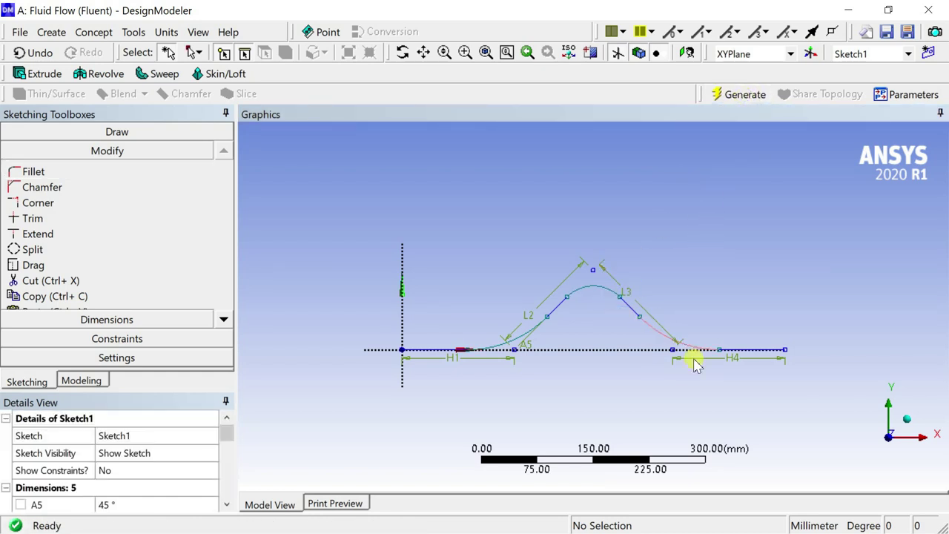
left_click(911, 421)
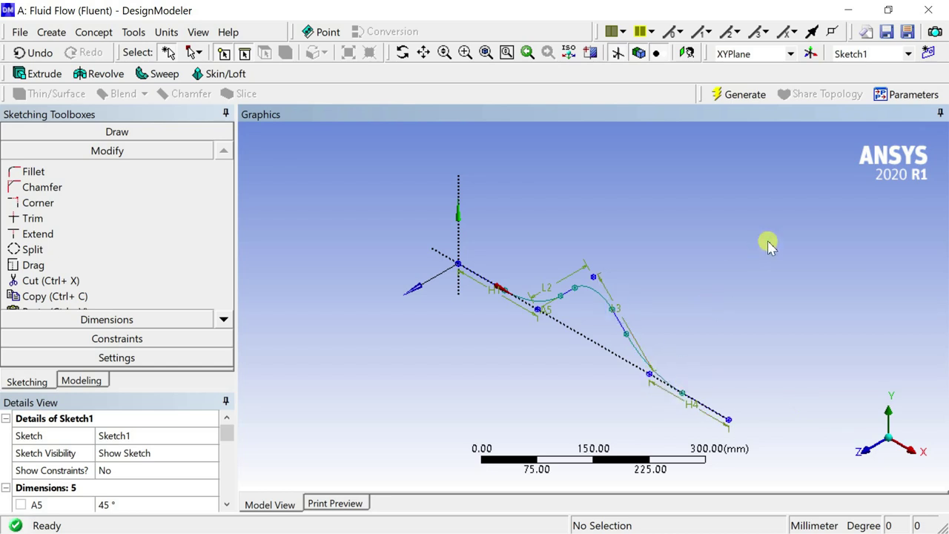
left_click(92, 384)
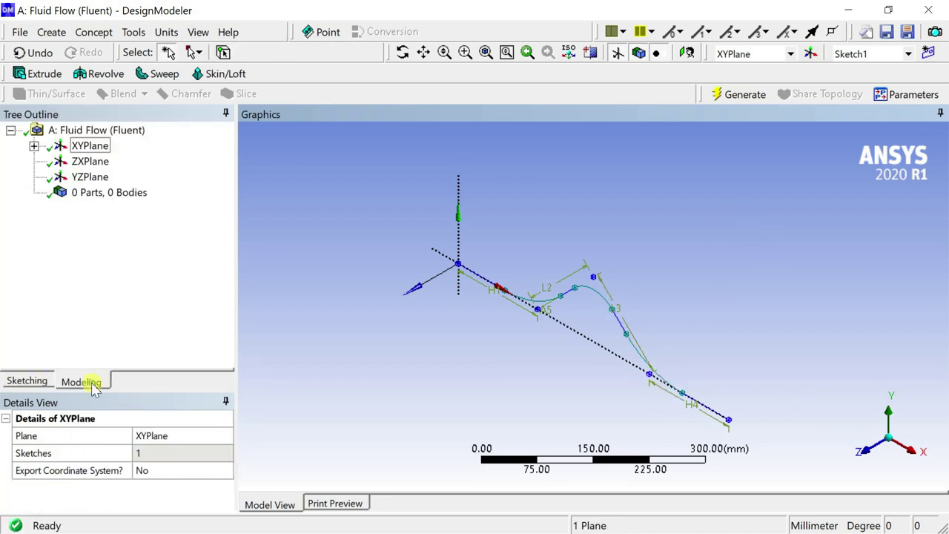
Step: On the YZPlane, viewed face-on, draw a circle centred at the origin
left_click(91, 177)
left_click(686, 58)
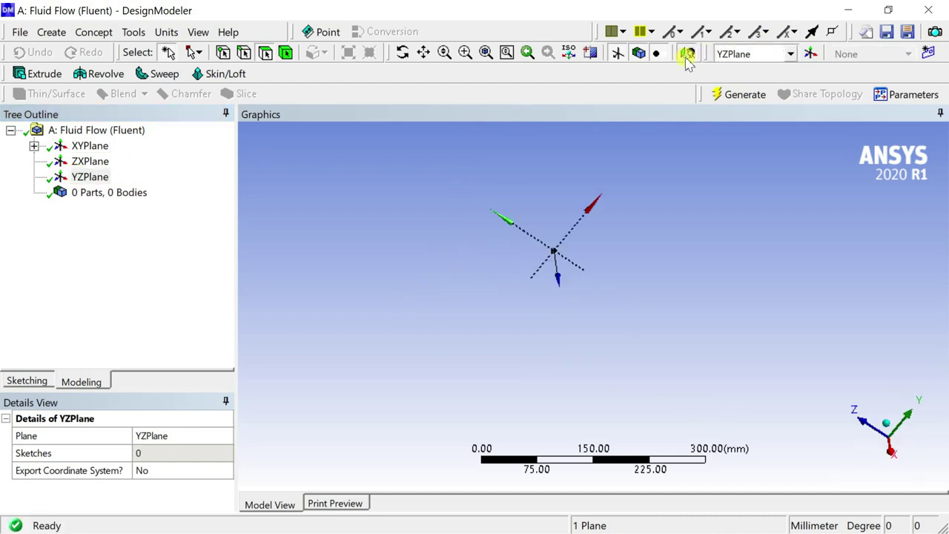
left_click(27, 381)
left_click(34, 277)
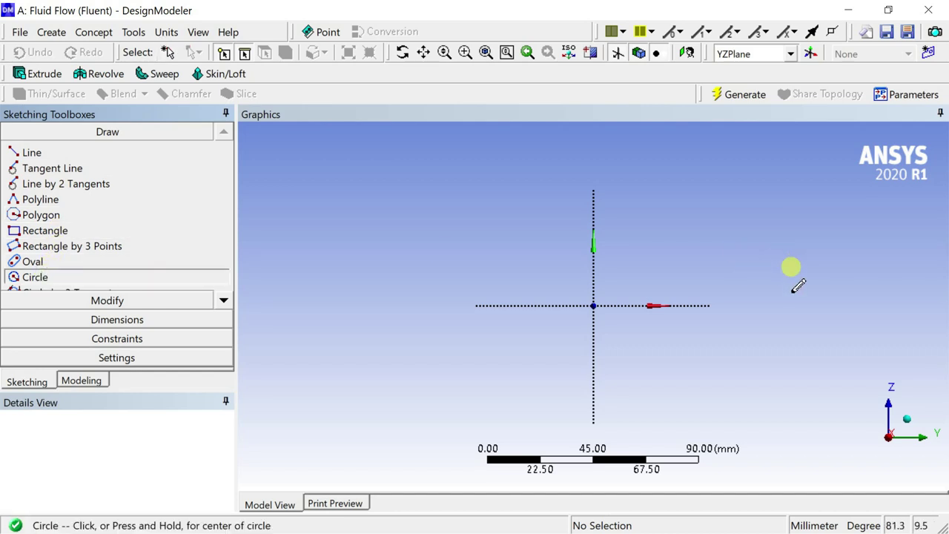
left_click(593, 305)
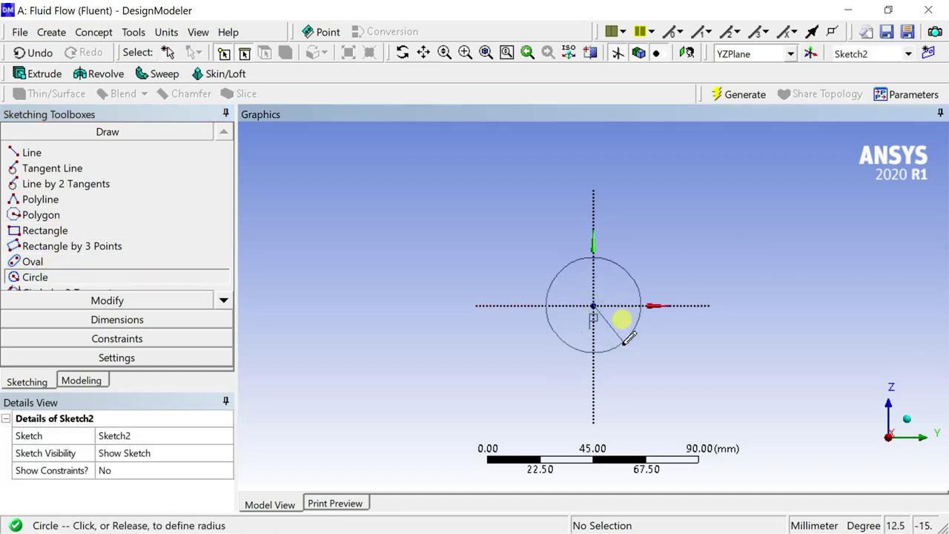
left_click(627, 337)
Step: Dimension the circle's diameter D1 and set it to 5 mm
left_click(118, 319)
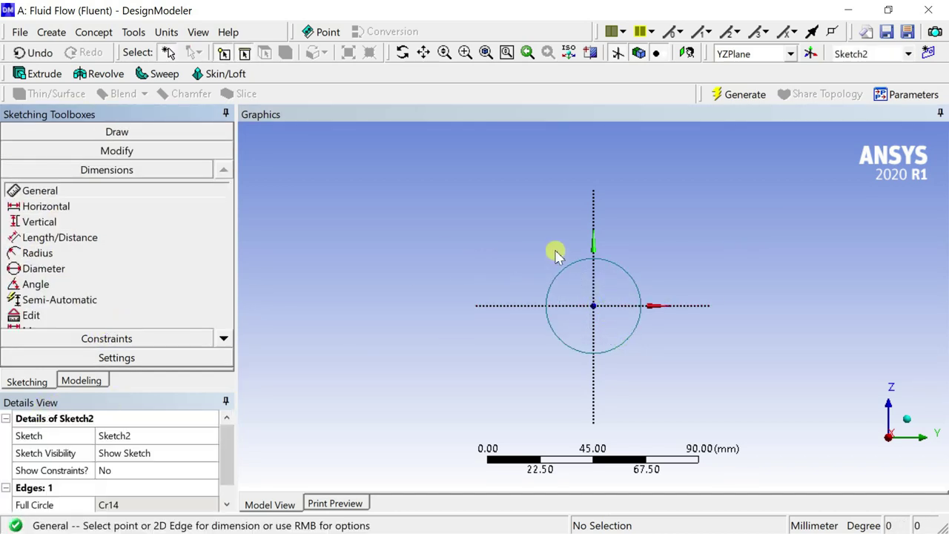
left_click(561, 268)
left_click(491, 207)
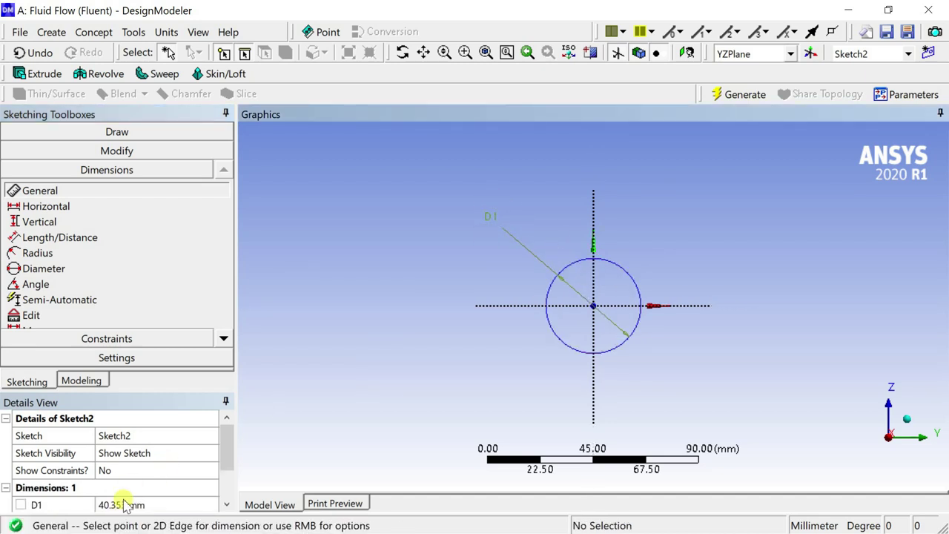
left_click_drag(143, 389, 143, 345)
left_click(124, 459)
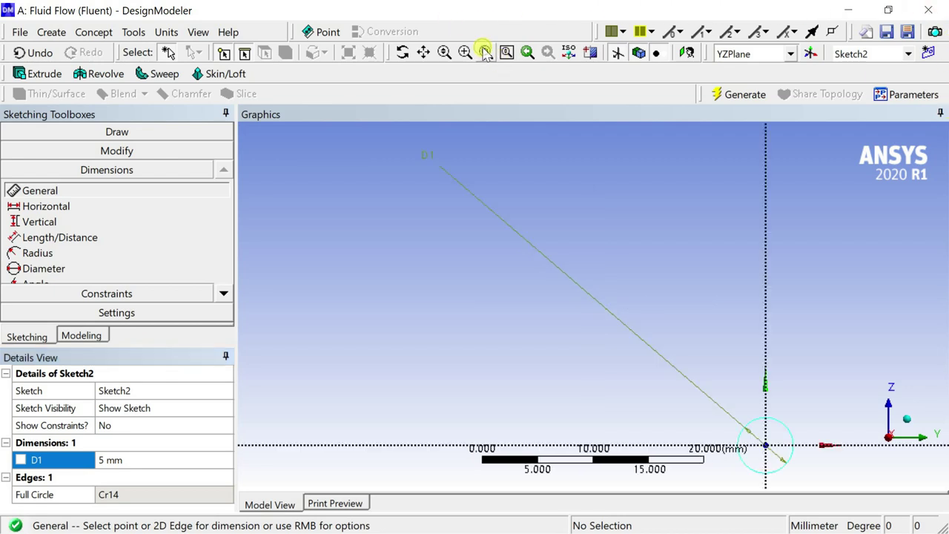
scroll(771, 367, "down", 1)
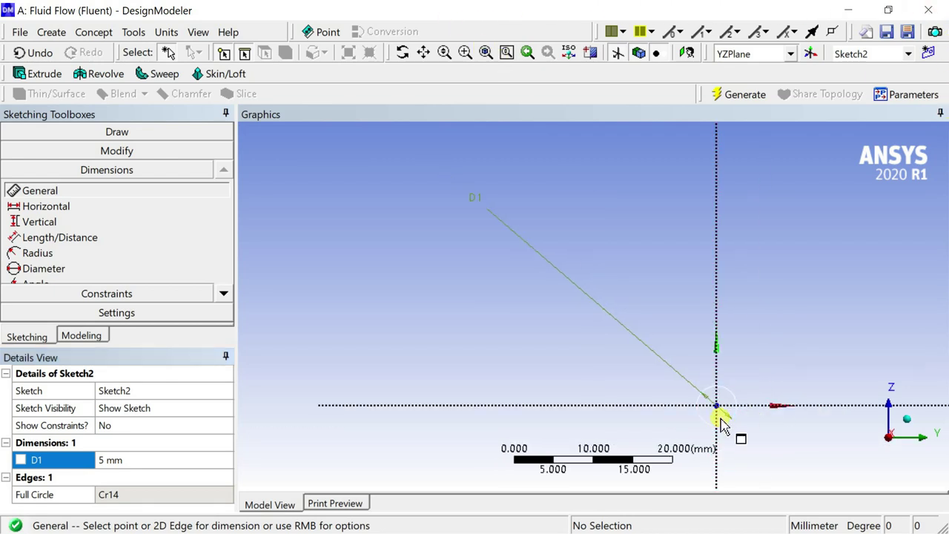
left_click(755, 96)
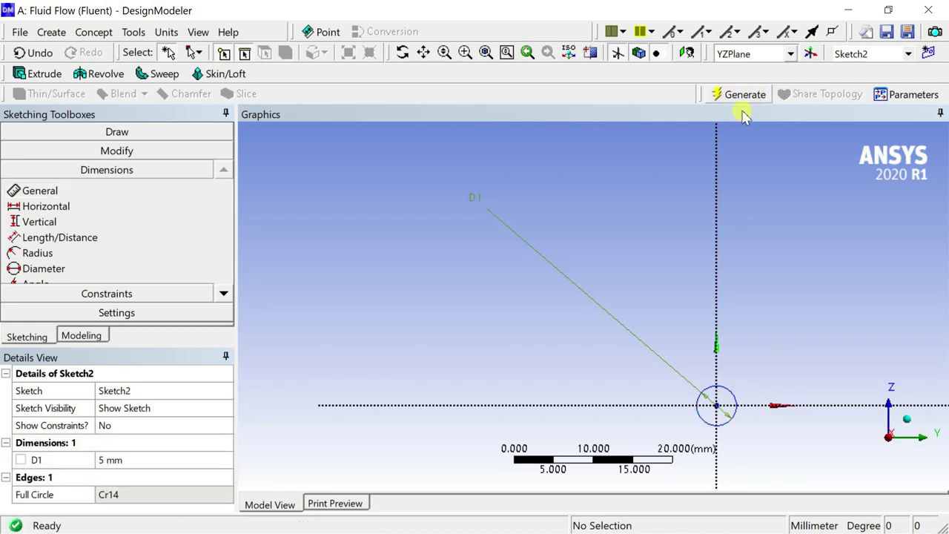
Step: Set Sketch1 under XYPlane to Always Show Sketch
left_click(80, 336)
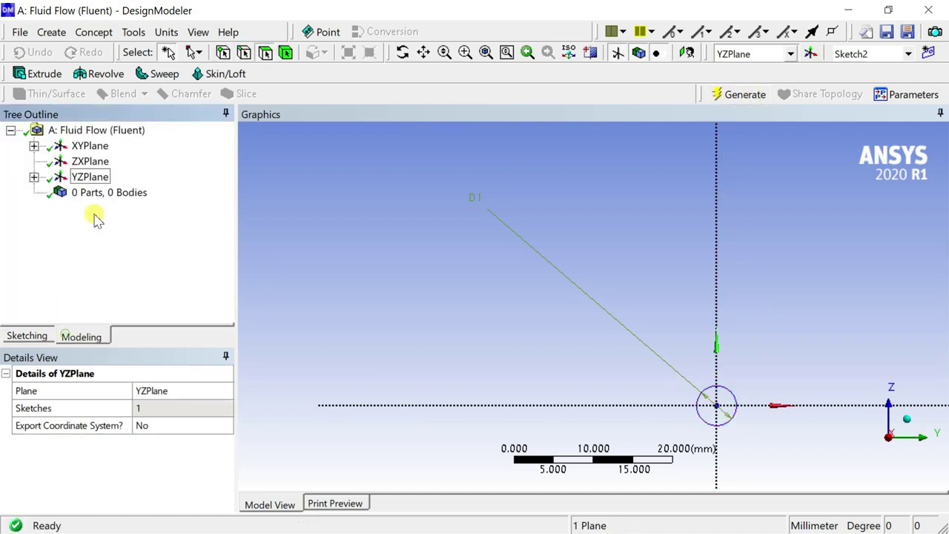
left_click(33, 146)
left_click(111, 162)
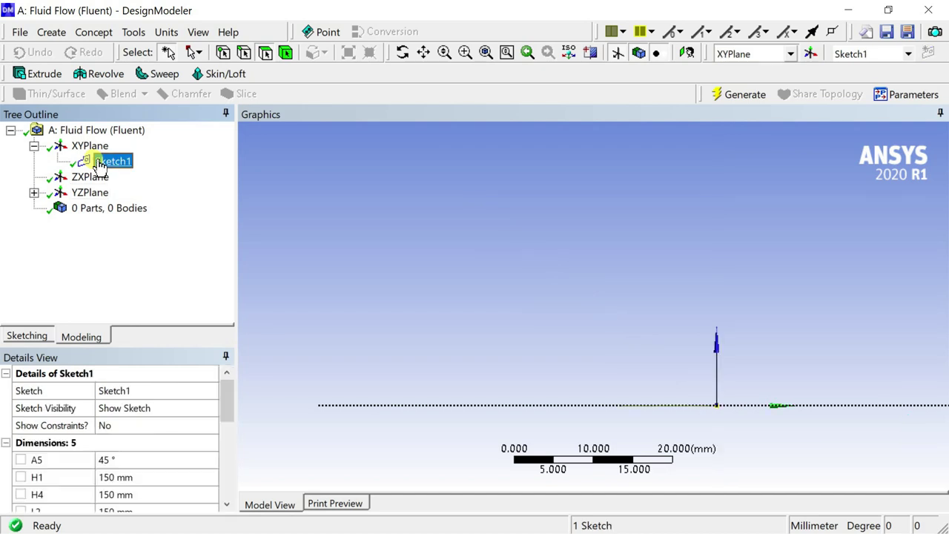
right_click(106, 168)
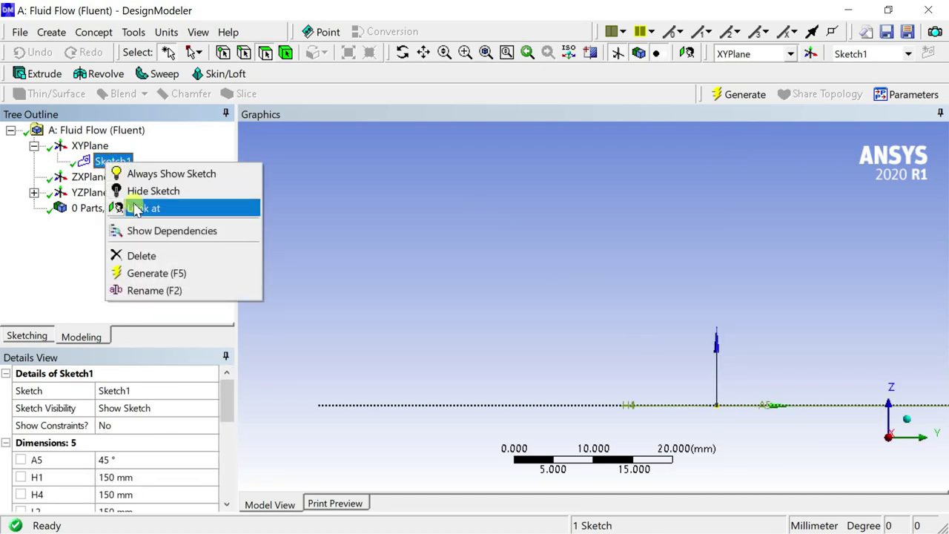
left_click(140, 178)
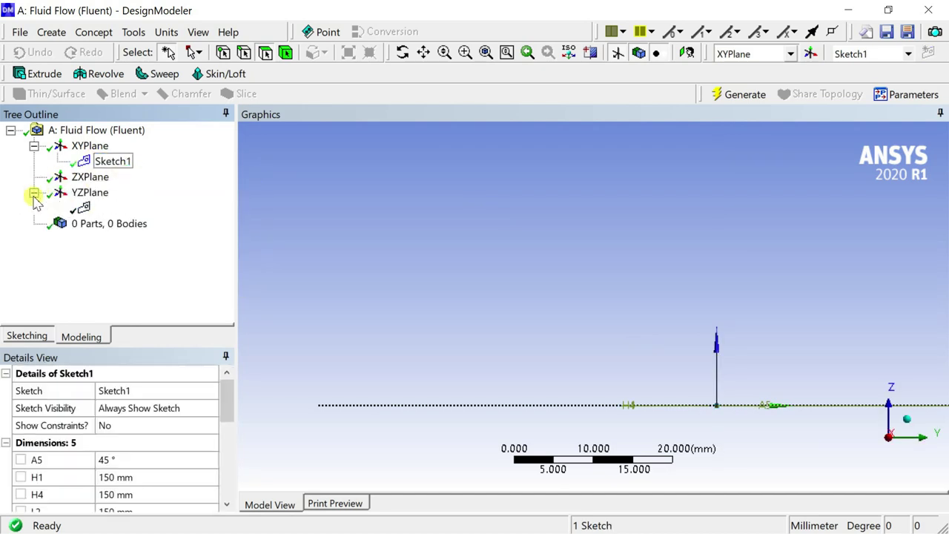
Step: Set Sketch2 to Always Show Sketch as well and view both sketches isometrically
left_click(84, 210)
right_click(95, 209)
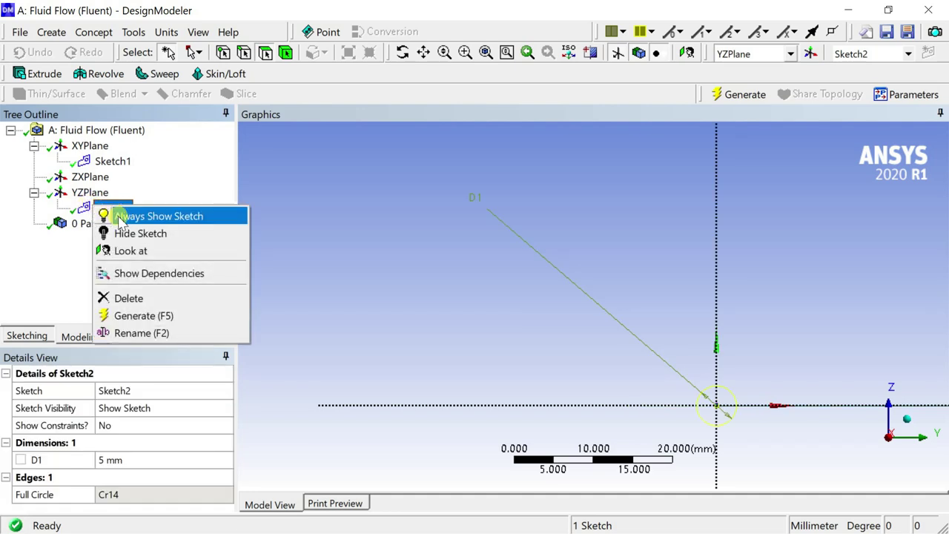
left_click(120, 216)
left_click(917, 284)
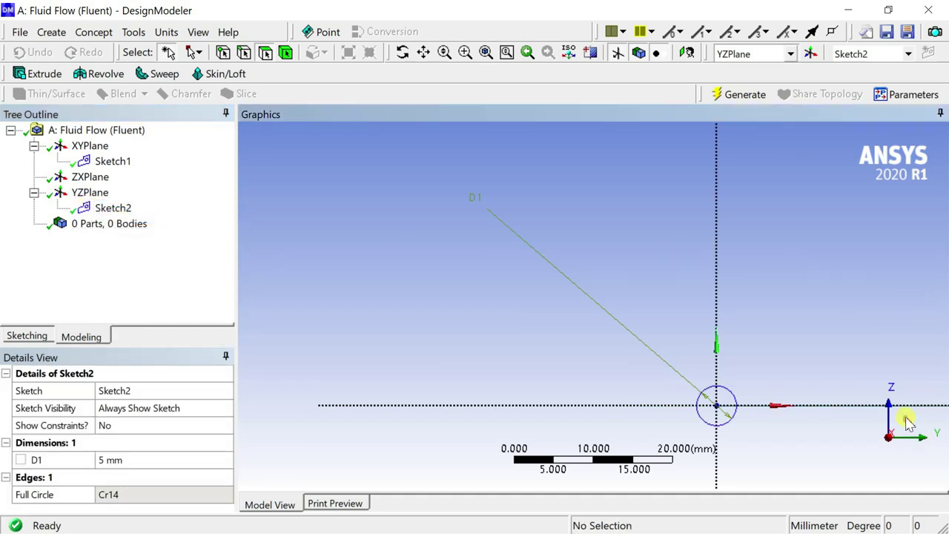
left_click(906, 420)
scroll(685, 262, "down", 6)
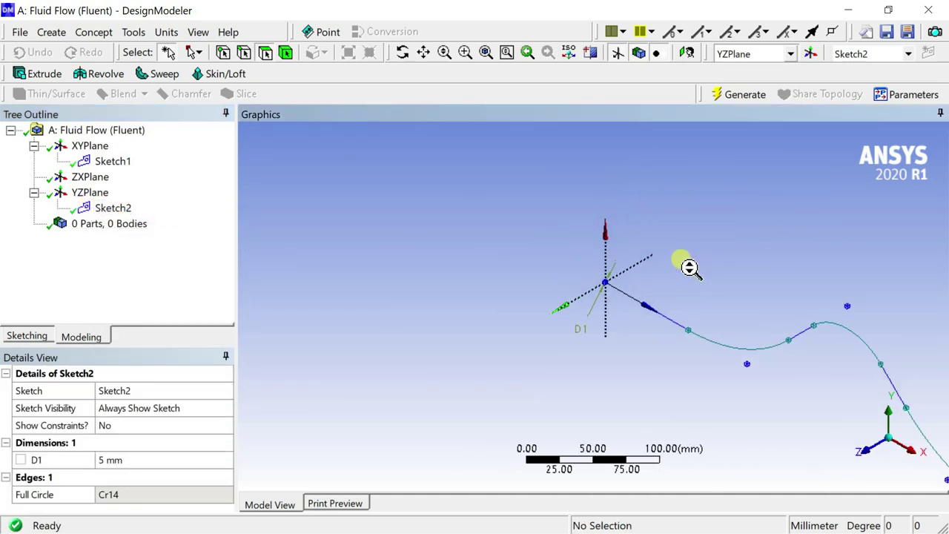
scroll(625, 274, "up", 4)
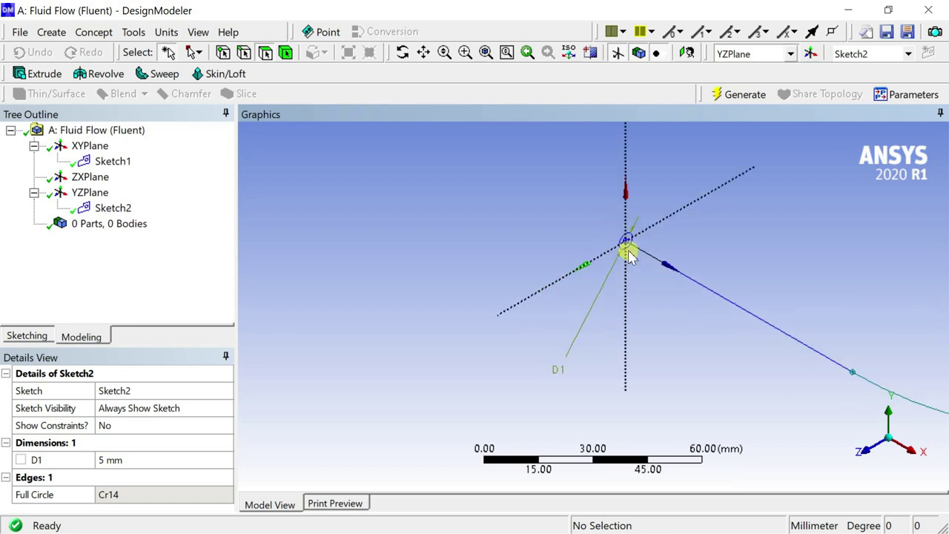
scroll(731, 314, "down", 4)
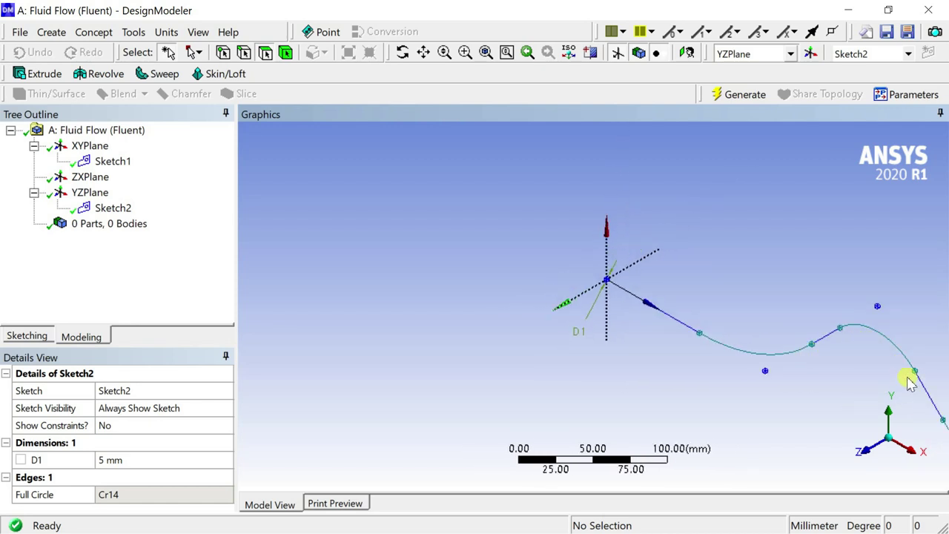
scroll(910, 382, "down", 5)
scroll(697, 248, "up", 8)
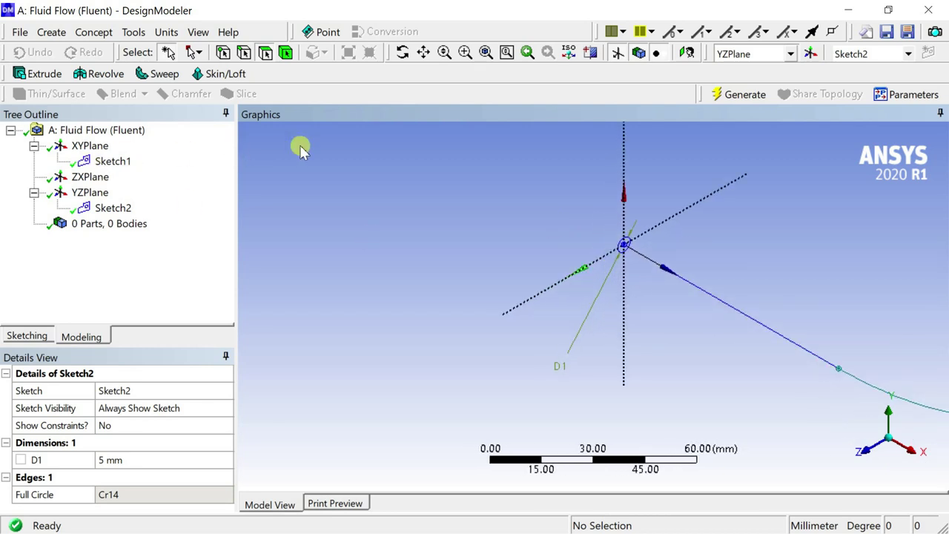
Step: Sweep the Sketch2 circle profile along the Sketch1 path and generate the solid pipe
left_click(146, 74)
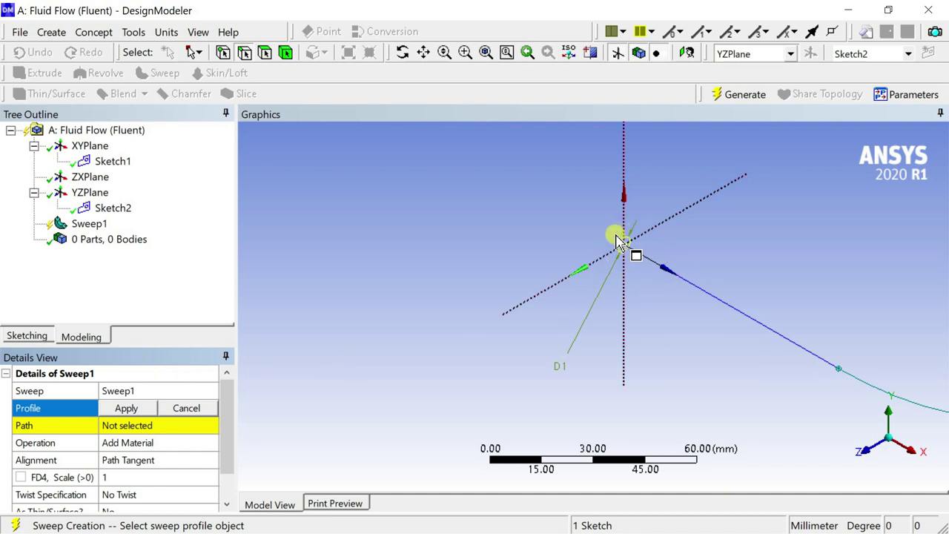
left_click(127, 408)
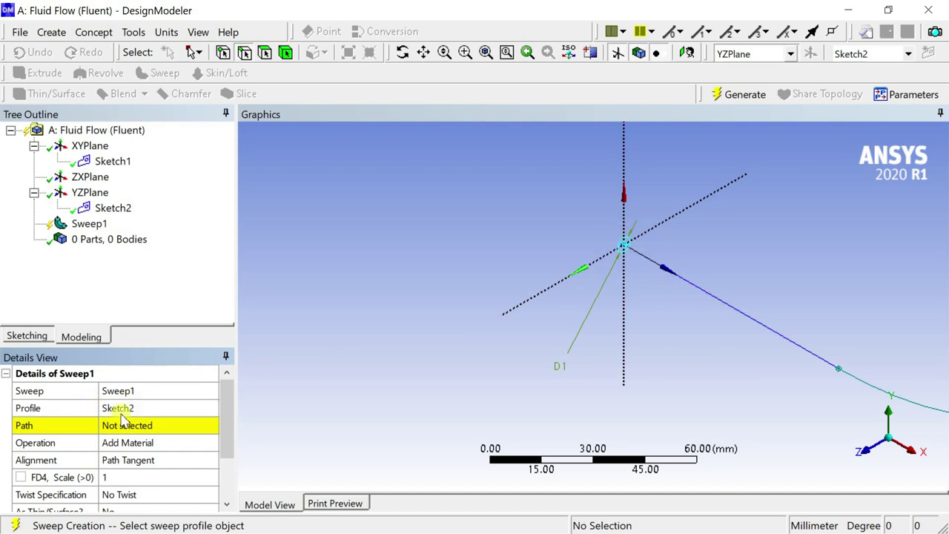
left_click(126, 425)
left_click(691, 286)
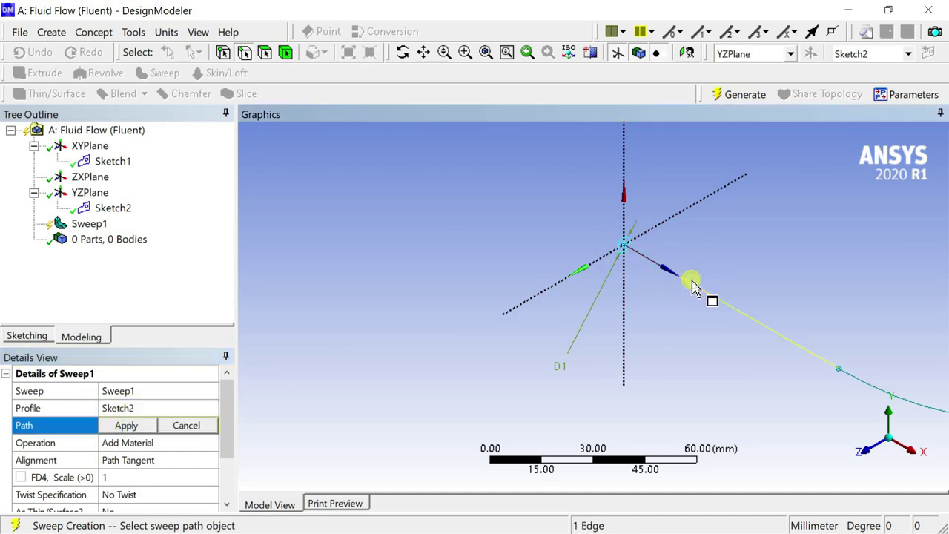
scroll(634, 291, "down", 5)
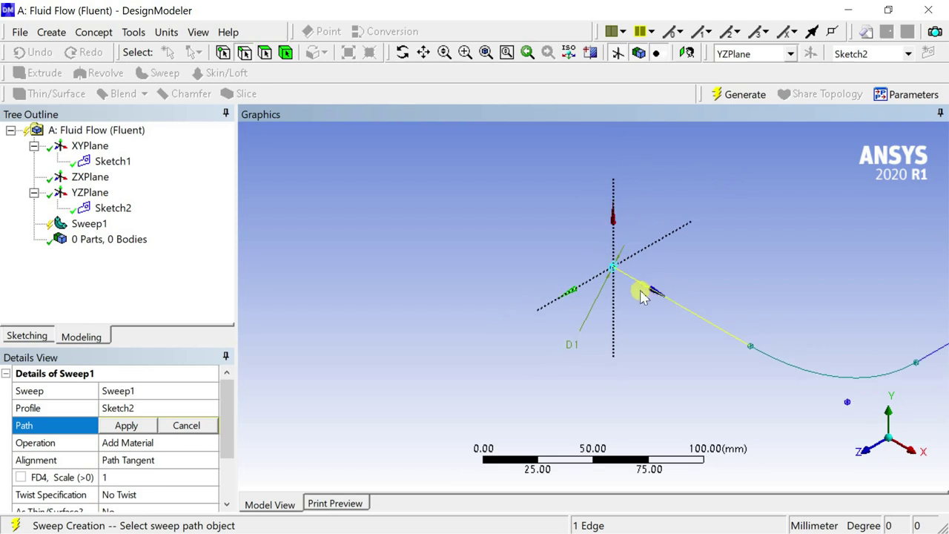
left_click(126, 426)
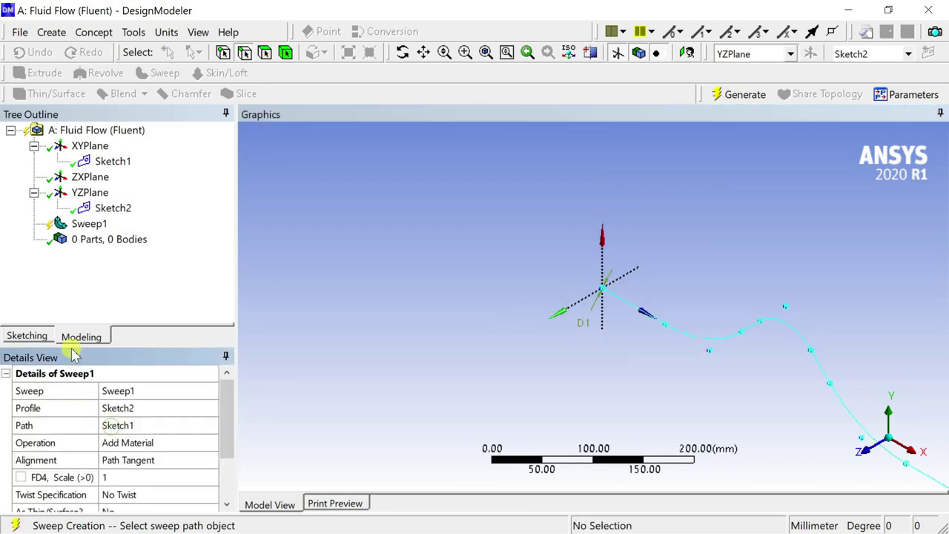
left_click(743, 95)
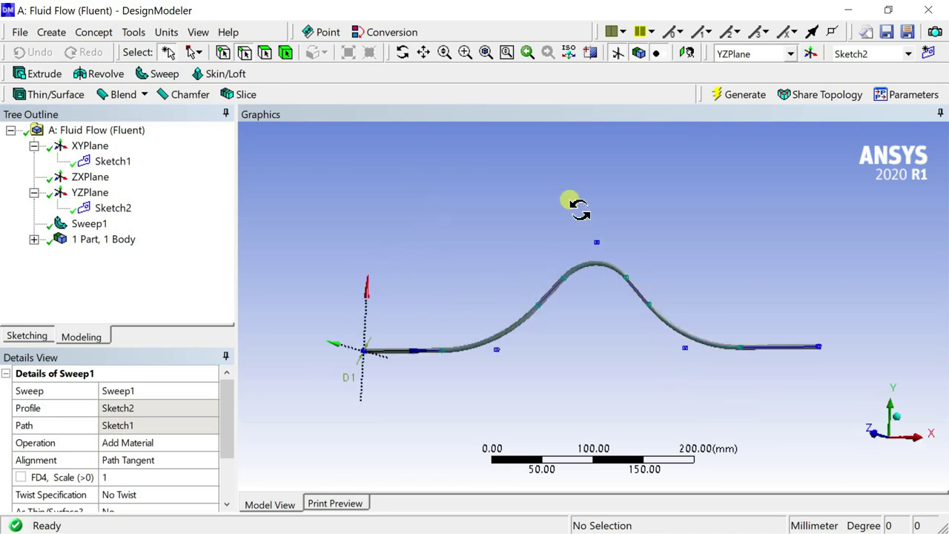
Step: Create a Circular pattern with the swept pipe body as its geometry
left_click(51, 32)
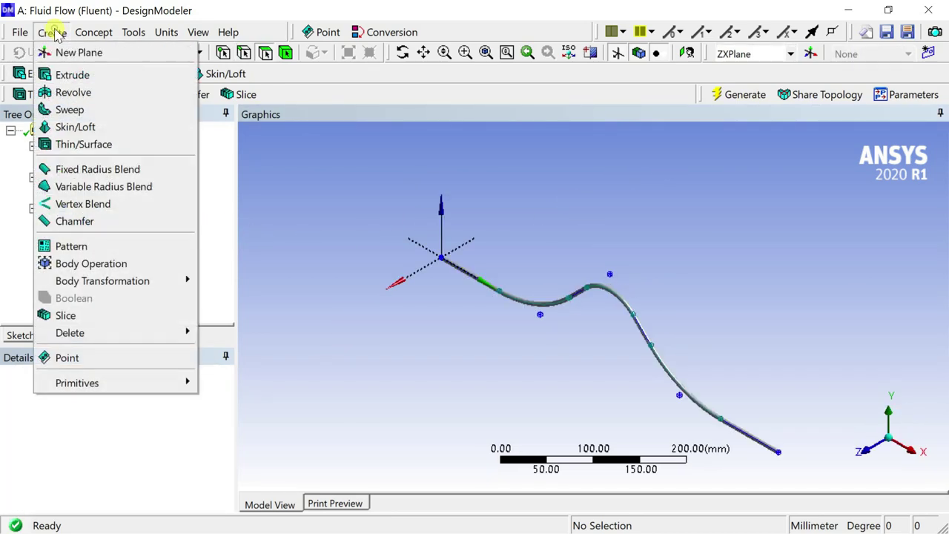
left_click(89, 246)
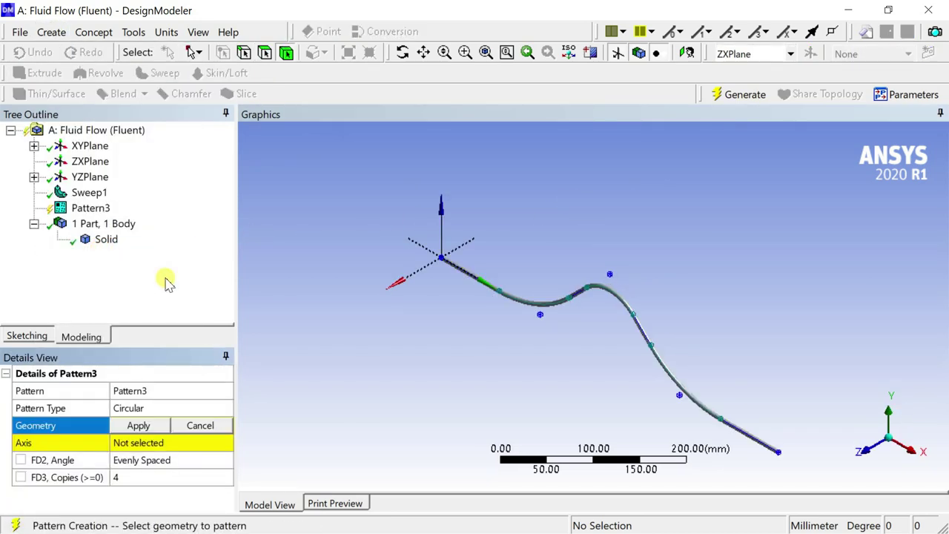
left_click(560, 304)
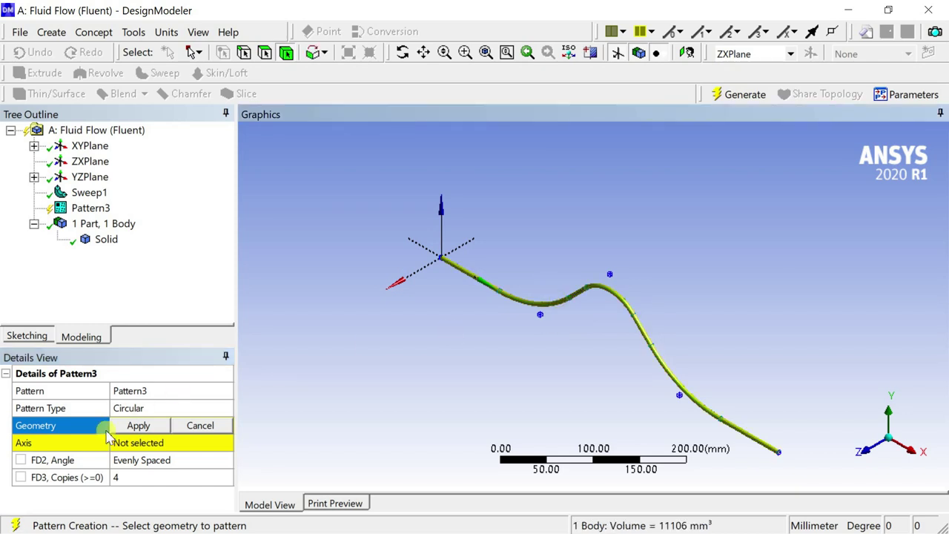
left_click(134, 426)
double_click(126, 409)
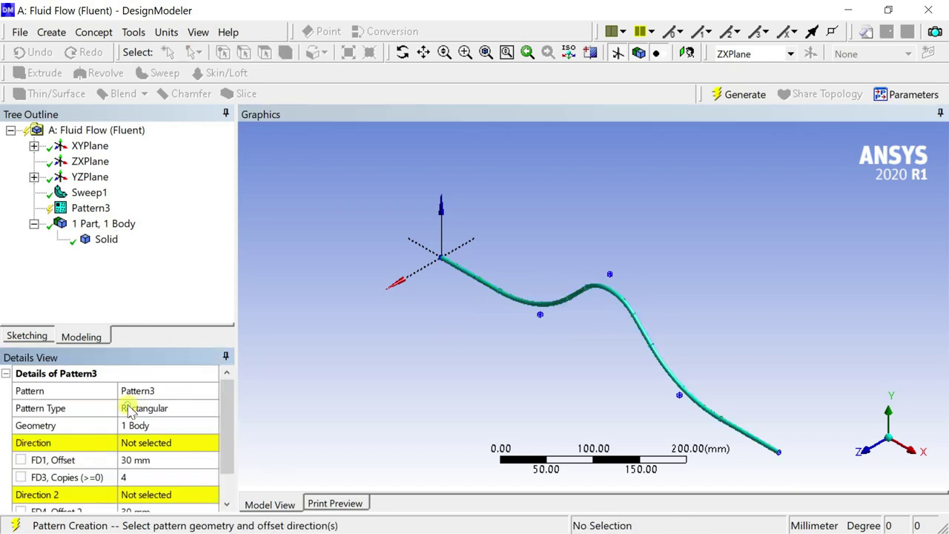
double_click(131, 412)
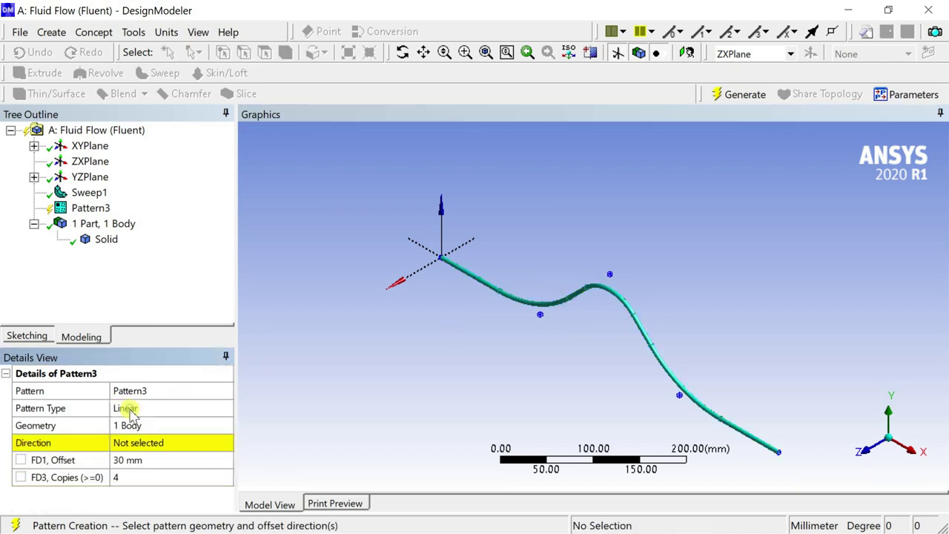
left_click(218, 413)
left_click(169, 435)
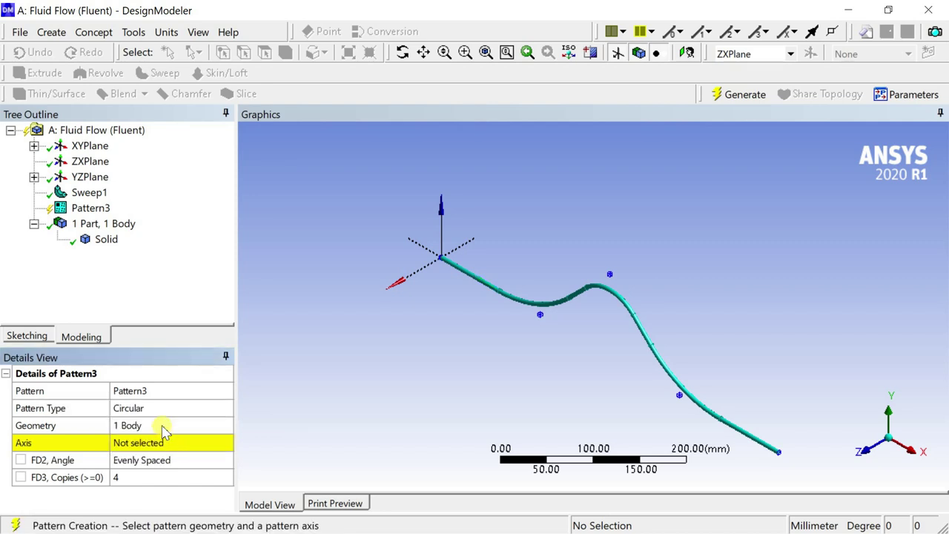
left_click(163, 428)
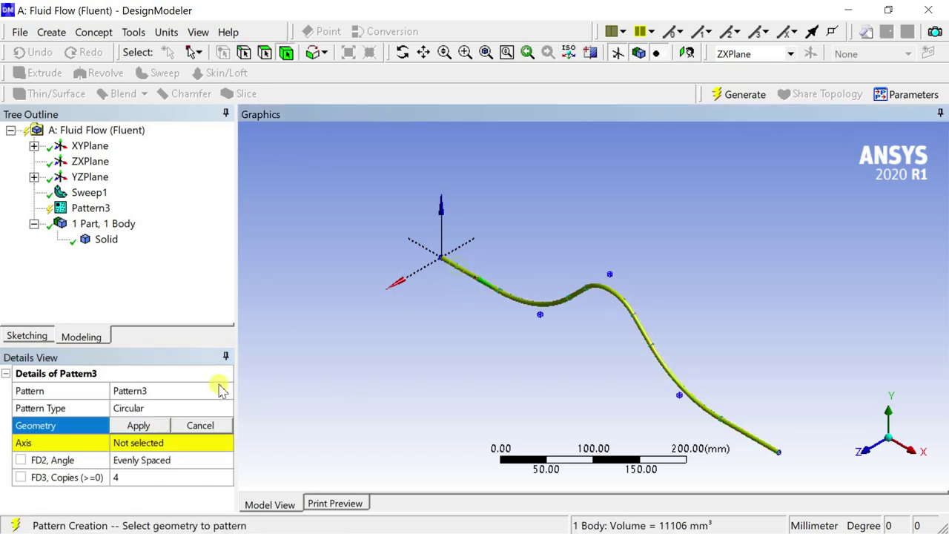
left_click(138, 425)
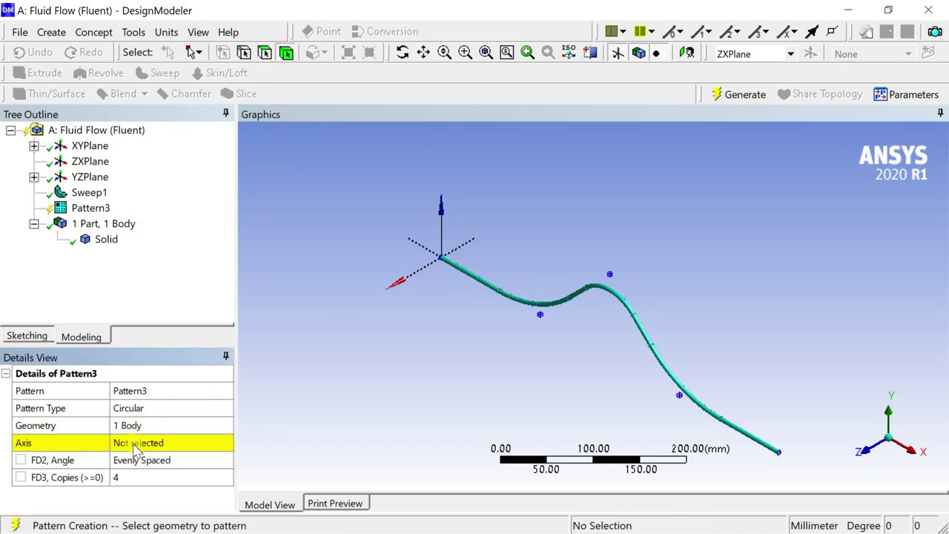
Step: Use the pipe's straight start edge as the pattern axis, keep 4 copies, and generate
left_click(412, 252)
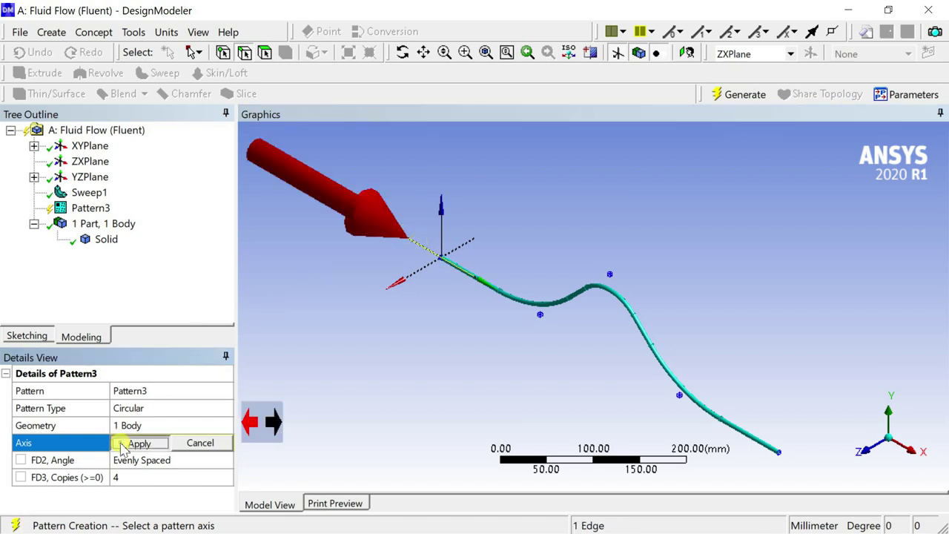
left_click(125, 442)
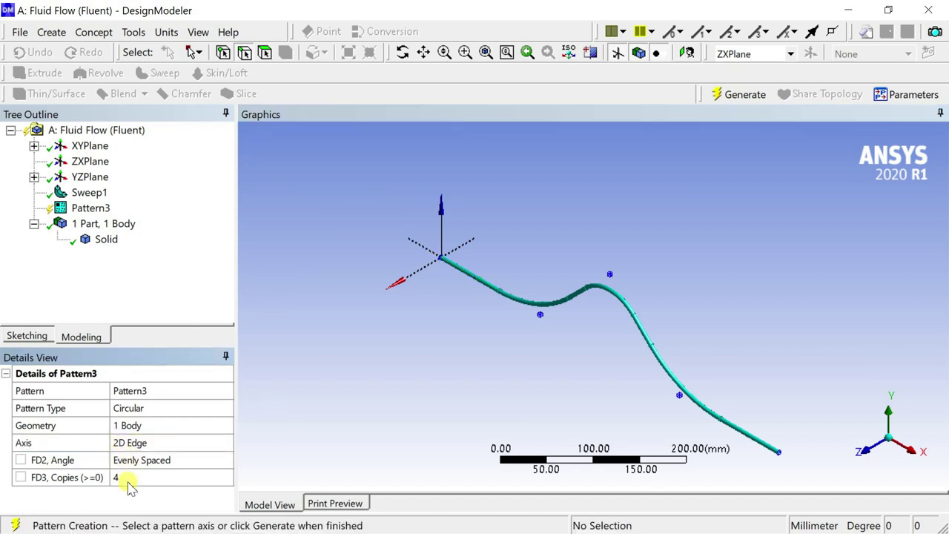
left_click(129, 481)
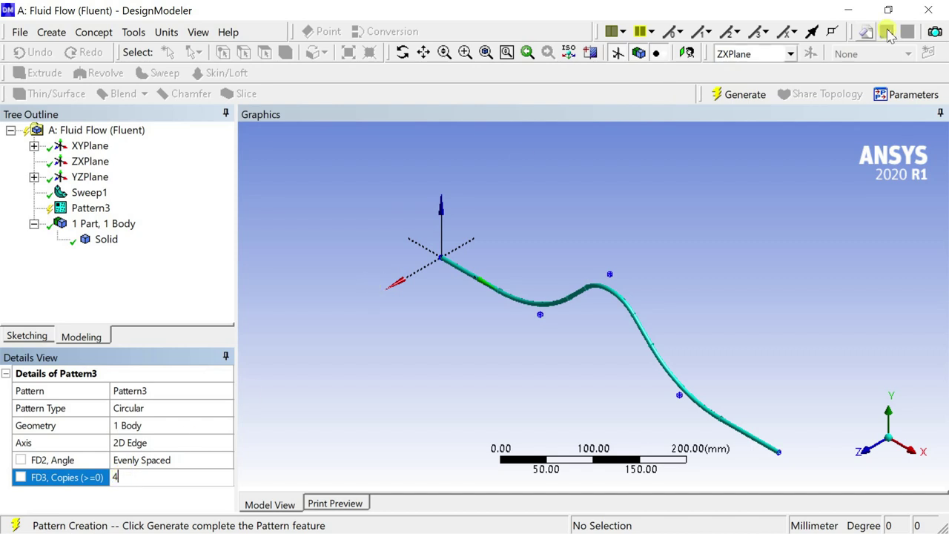
left_click(745, 94)
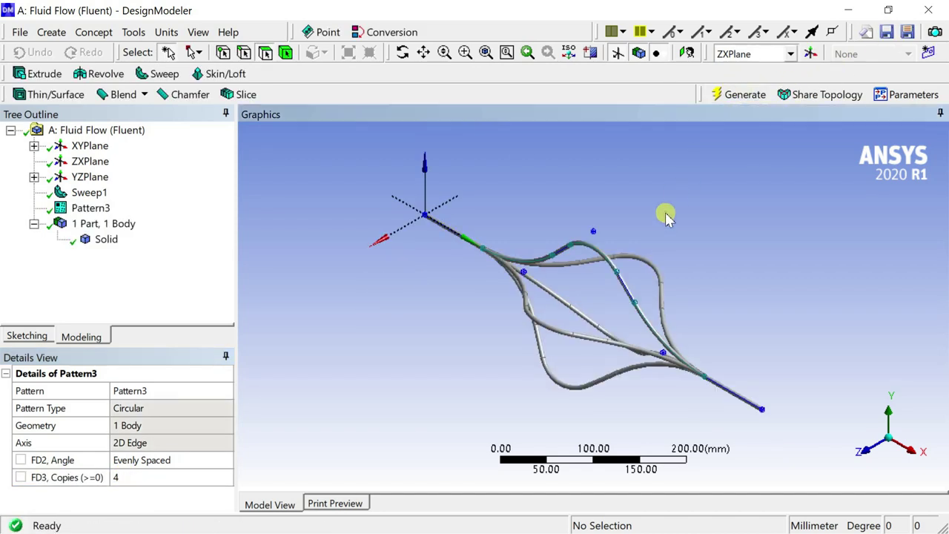
middle_click_drag(642, 268, 943, 46)
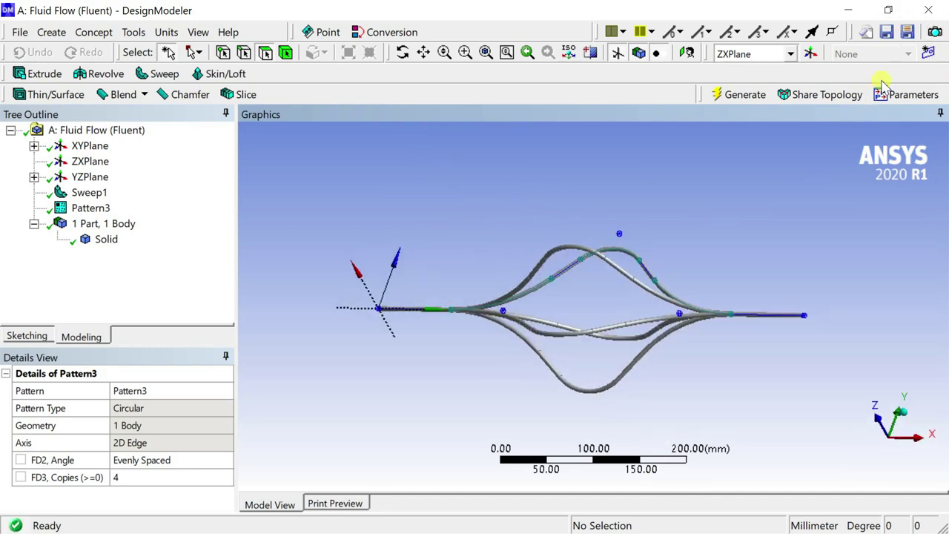
Step: Close DesignModeler and edit the Mesh cell in Workbench
left_click(927, 9)
left_click(364, 203)
right_click(364, 204)
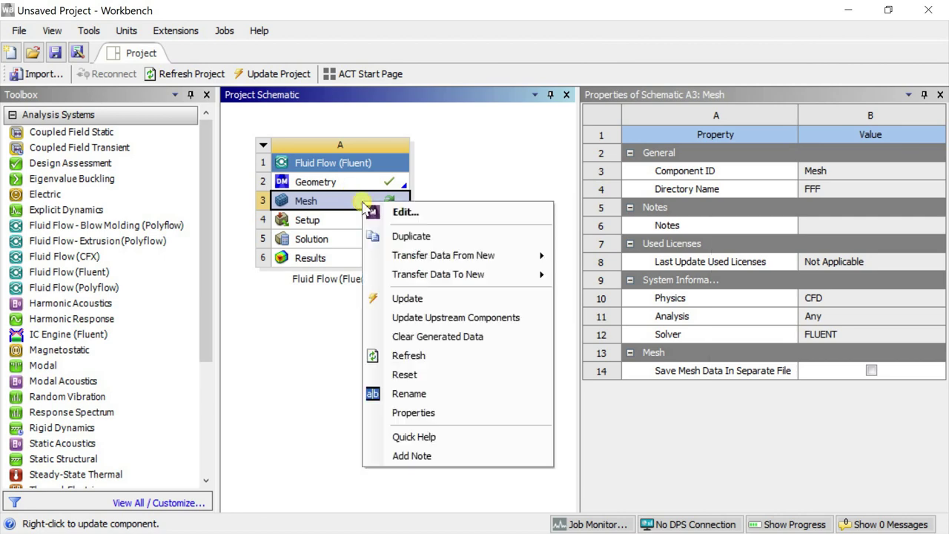
left_click(405, 214)
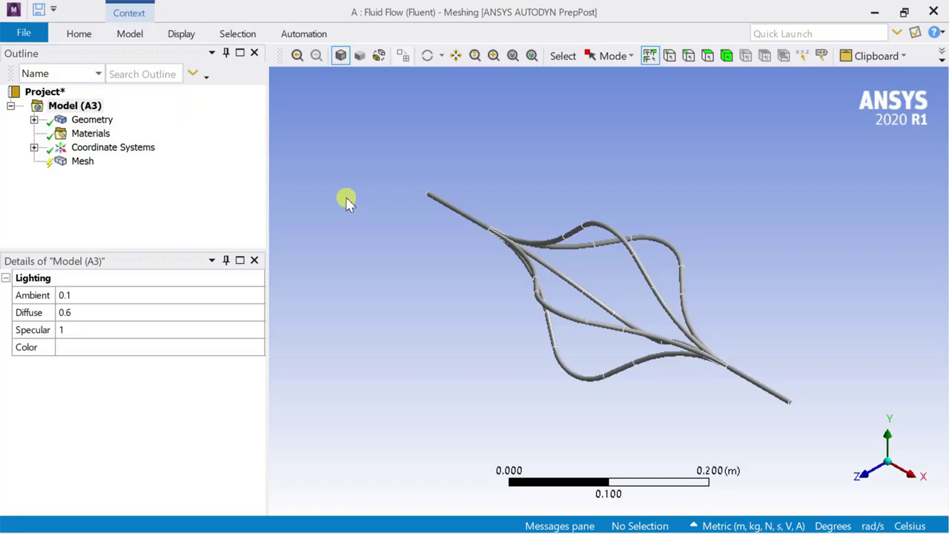
left_click(83, 162)
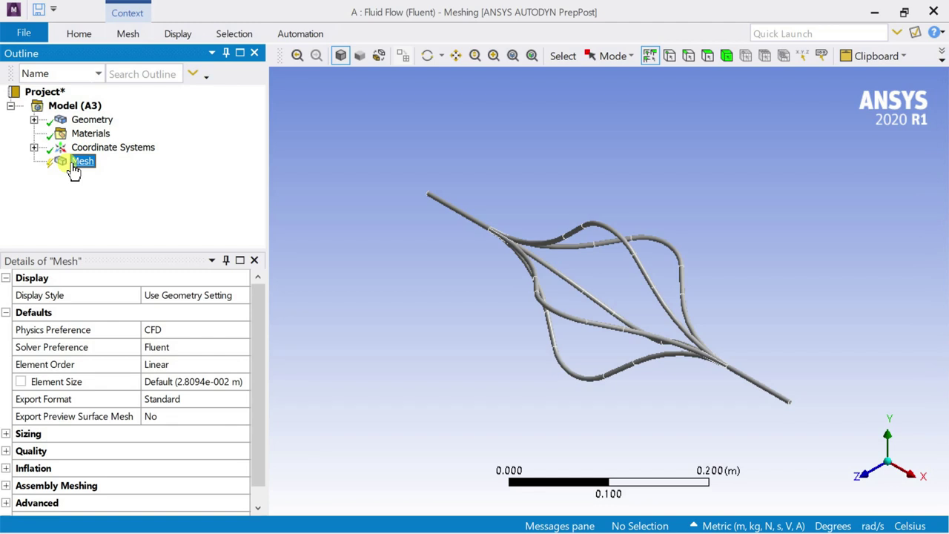
right_click(73, 171)
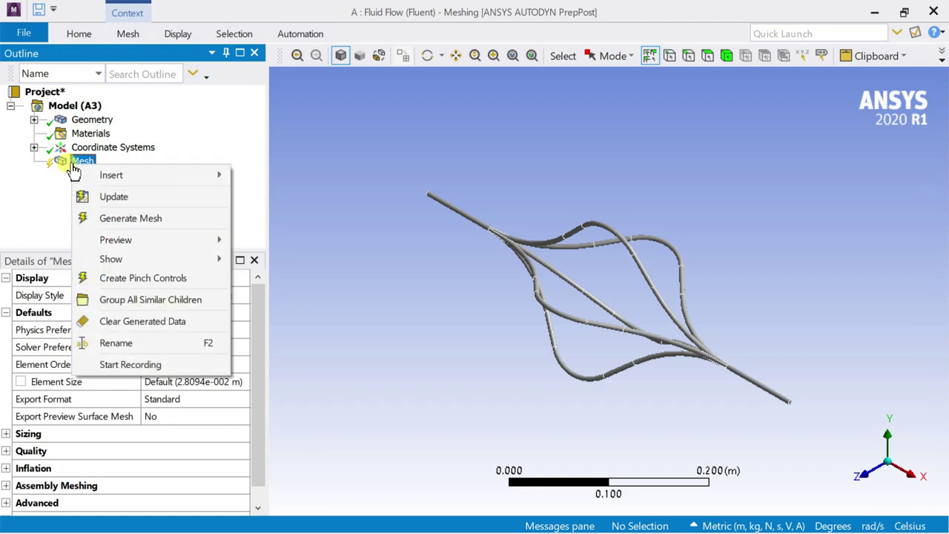
left_click(108, 217)
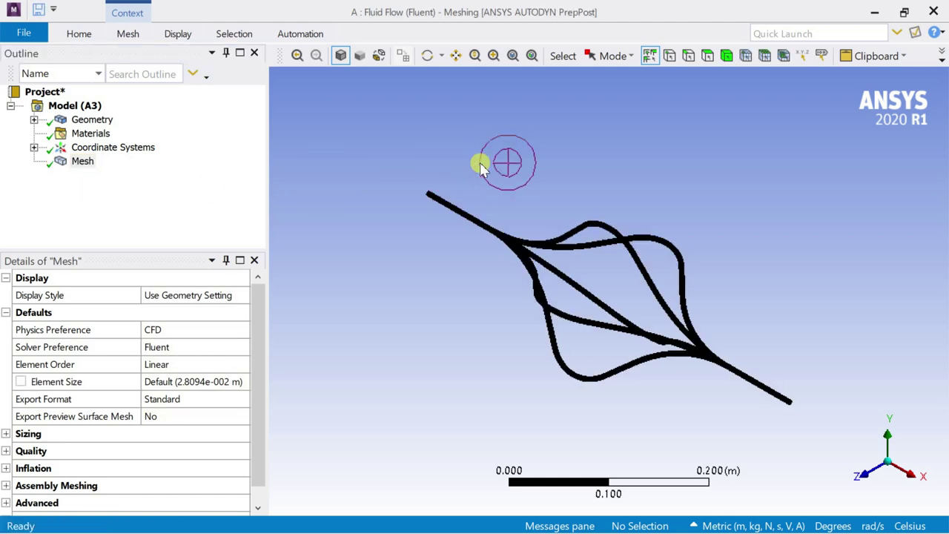
scroll(493, 233, "up", 10)
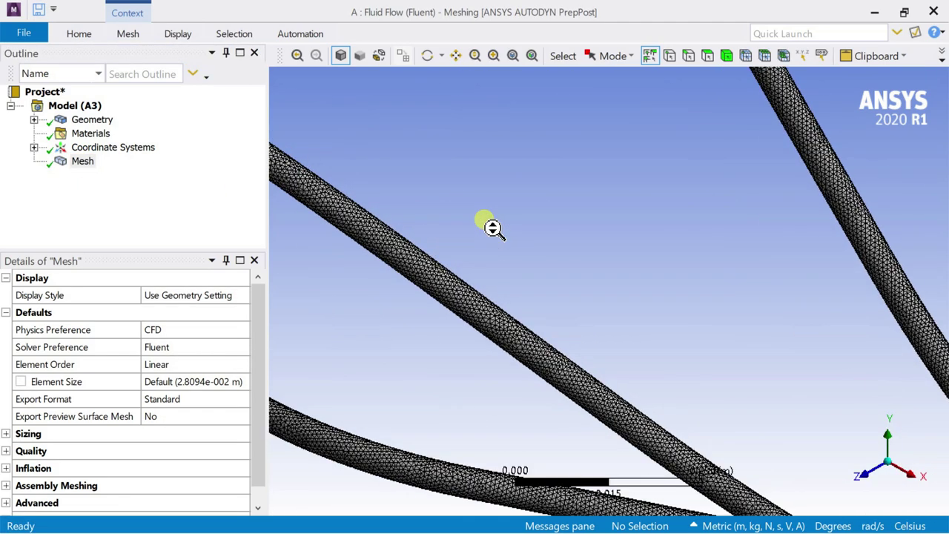
middle_click_drag(492, 228, 504, 429)
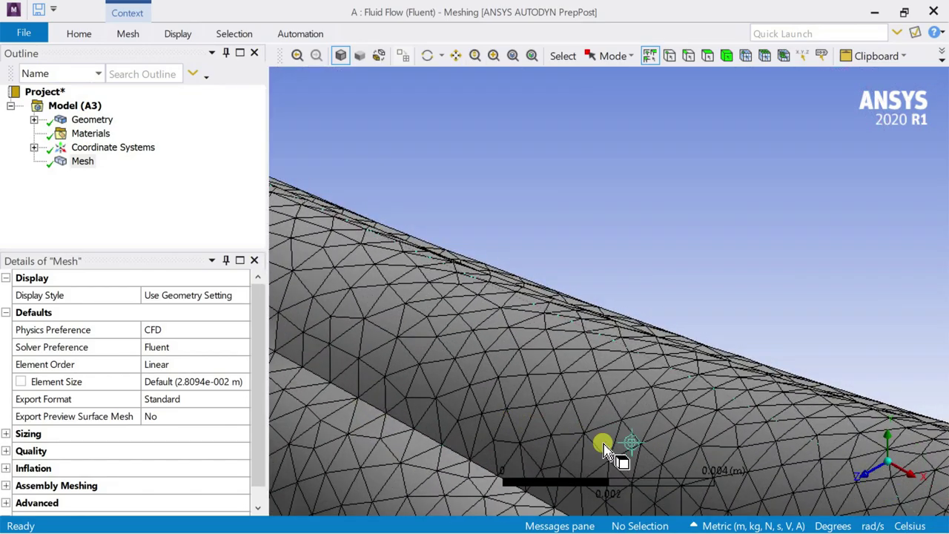
middle_click_drag(605, 450, 571, 145)
scroll(191, 324, "down", 1)
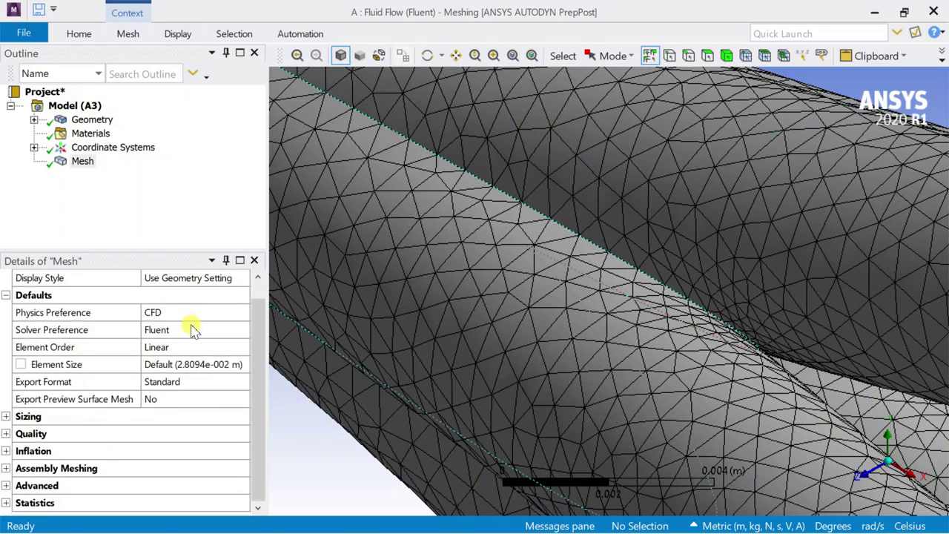
scroll(571, 244, "down", 5)
Step: Set the mesh Display Style to Skewness
left_click(211, 277)
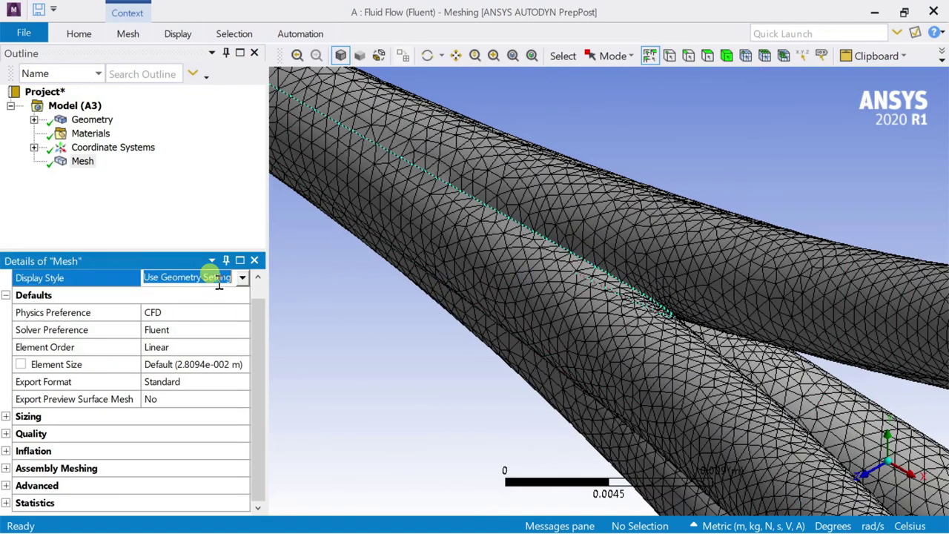
left_click(242, 278)
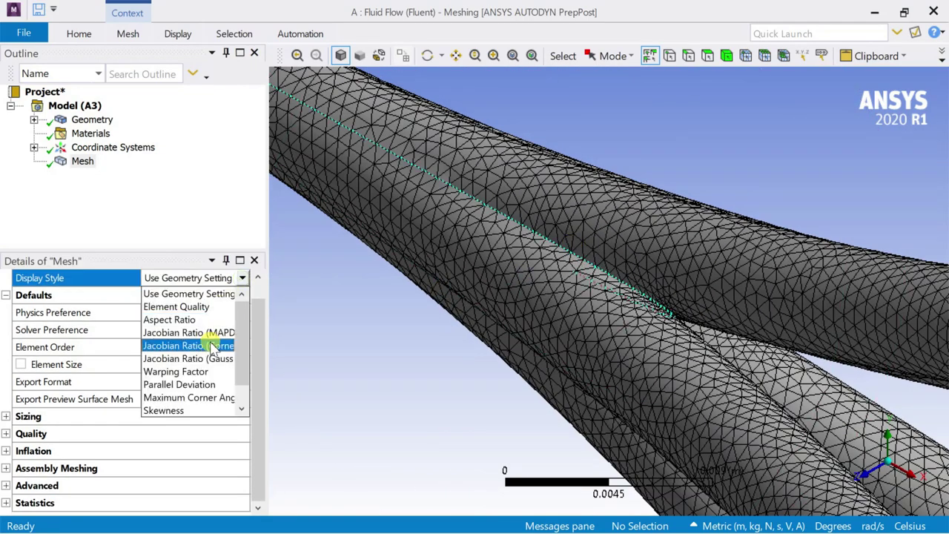
scroll(212, 364, "down", 2)
left_click(203, 385)
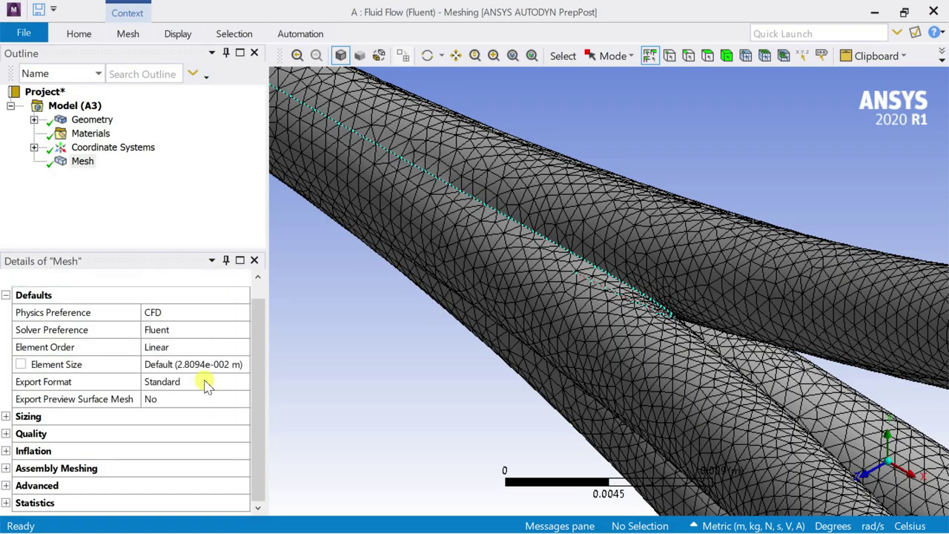
Step: Orbit the skewness-coloured mesh and select a tube face to inspect it
middle_click_drag(636, 329, 535, 280)
left_click(556, 259)
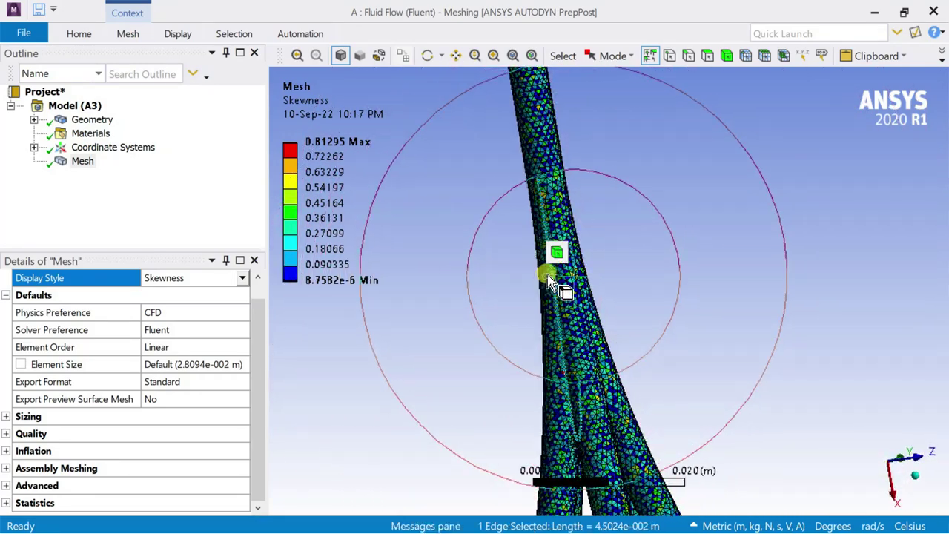
left_click(545, 222)
left_click(540, 218)
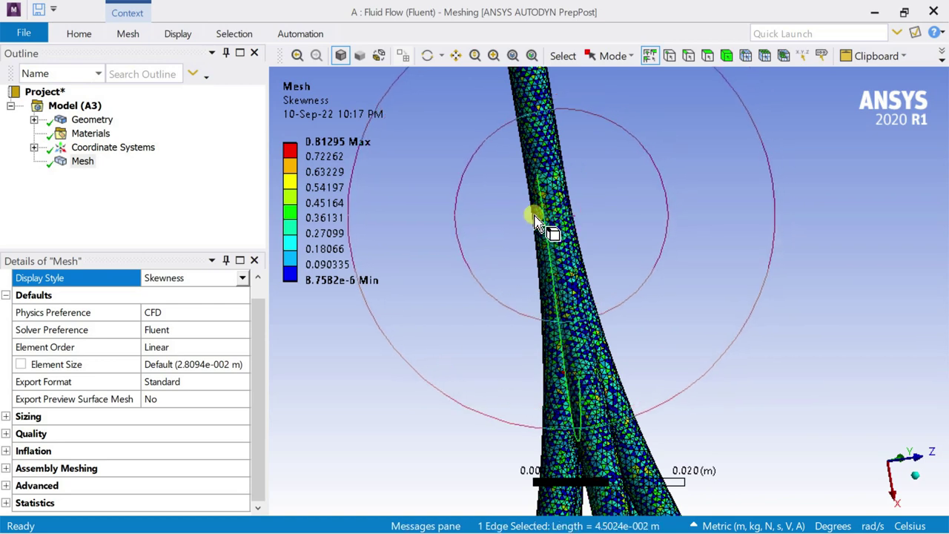
left_click(708, 55)
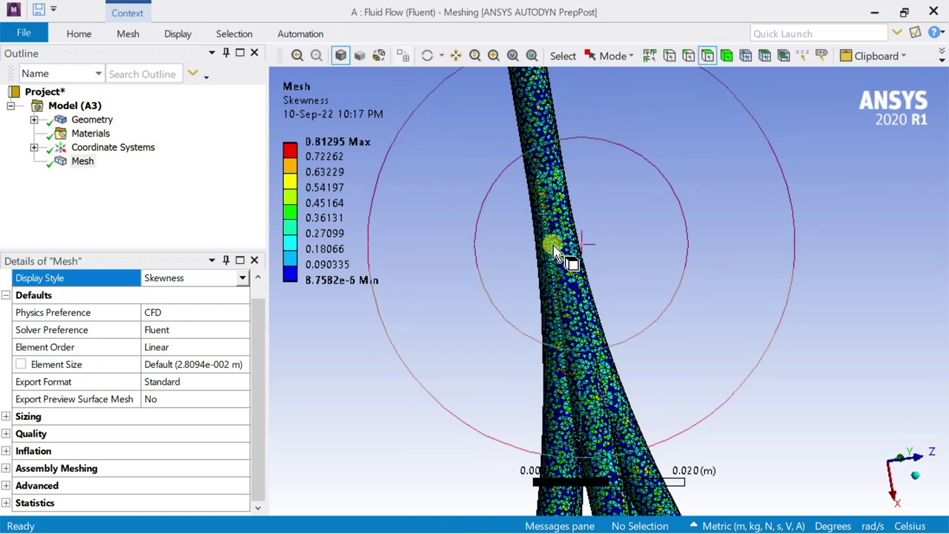
left_click(551, 257)
middle_click_drag(551, 257, 621, 248)
scroll(622, 248, "up", 5)
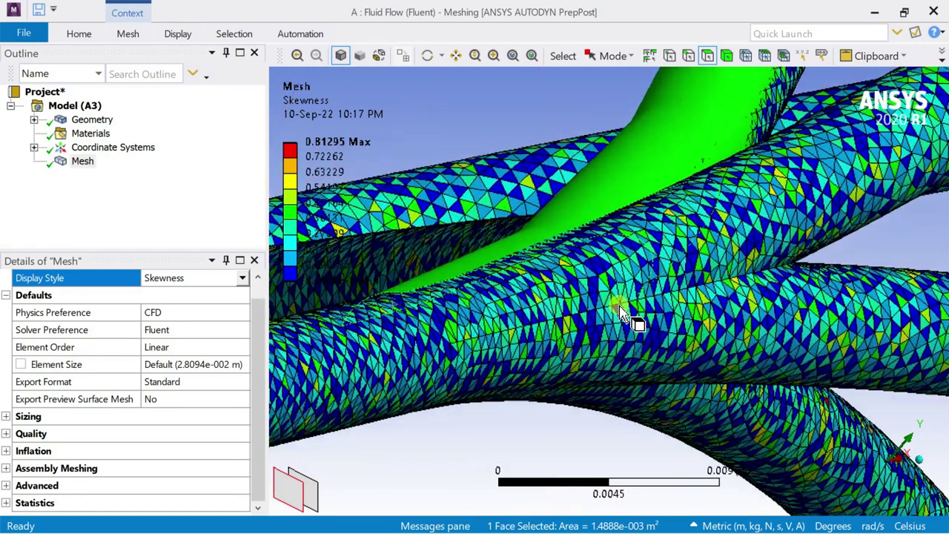
middle_click_drag(621, 313, 657, 339)
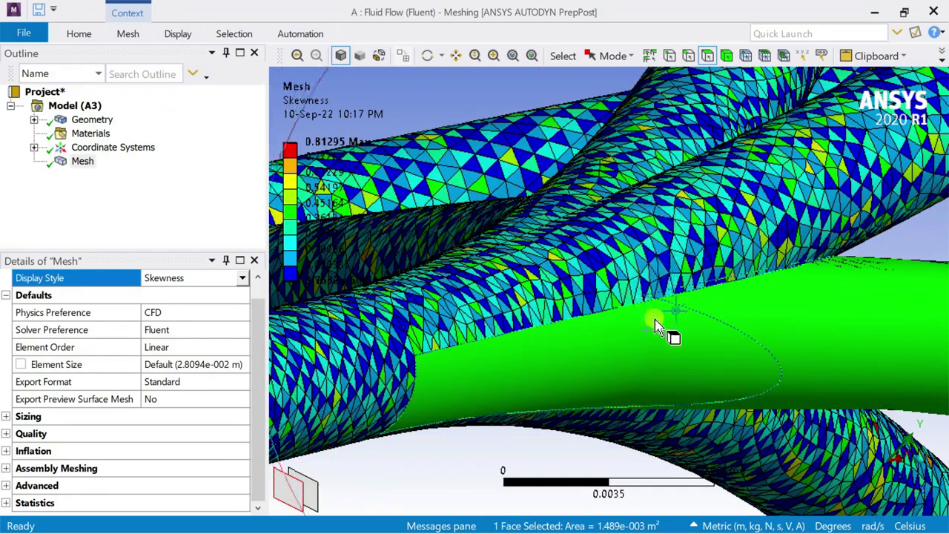
Step: Clear the face selection and rotate the mesh so the tube runs diagonally
left_click(507, 115)
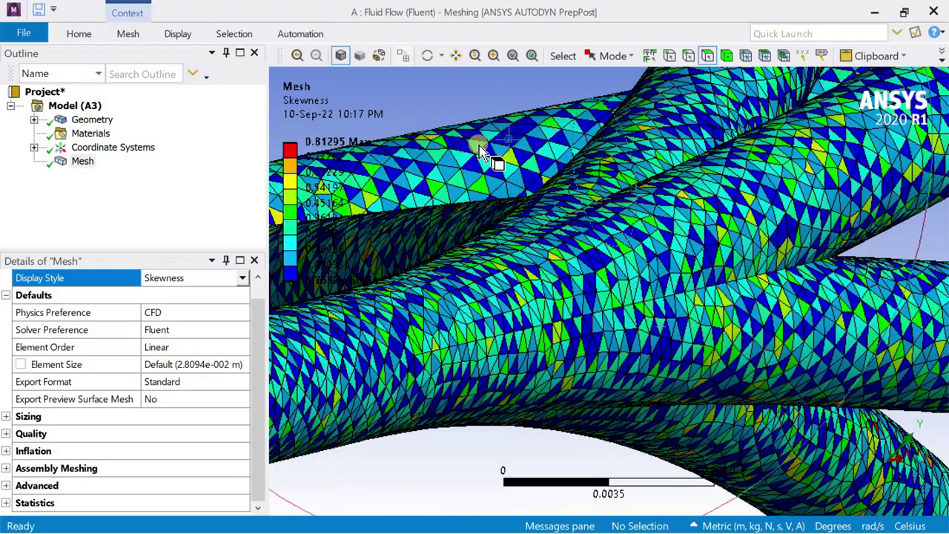
scroll(708, 239, "up", 2)
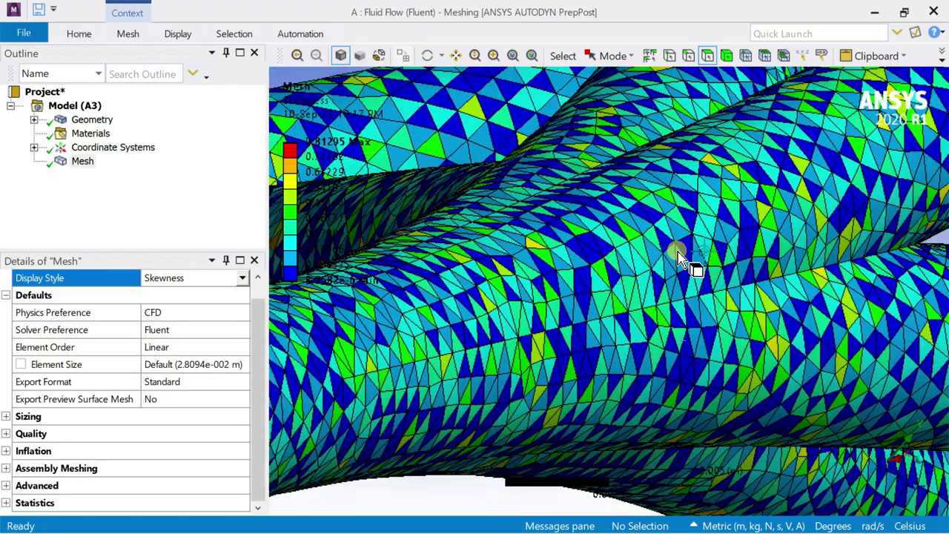
middle_click_drag(678, 259, 593, 341)
scroll(584, 245, "down", 5)
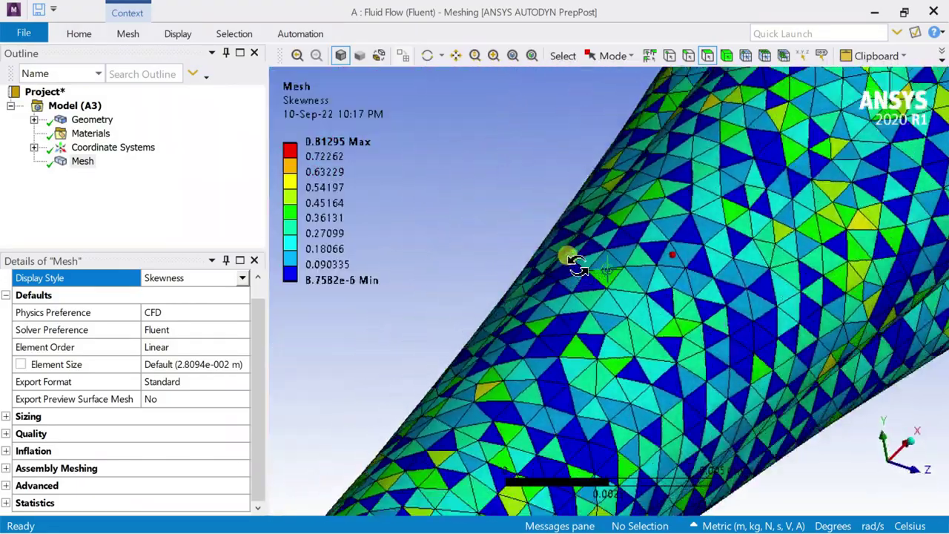
scroll(504, 329, "down", 6)
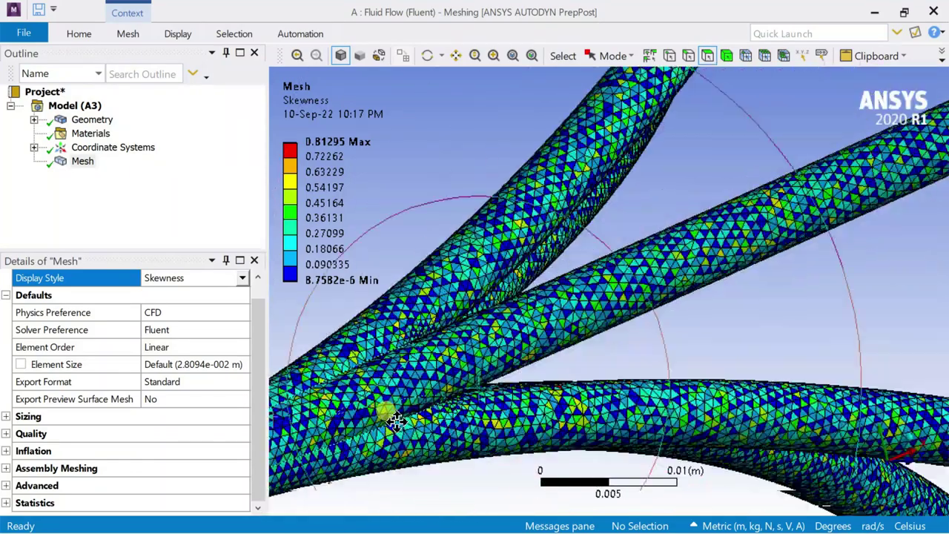
scroll(699, 282, "down", 3)
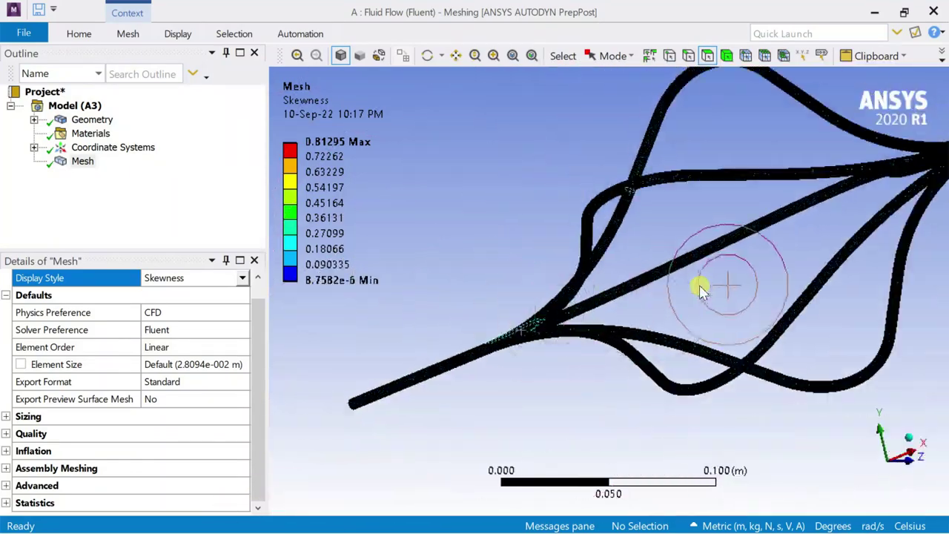
middle_click_drag(699, 282, 394, 418)
scroll(530, 378, "up", 6)
scroll(524, 366, "down", 1)
Step: Orbit around the tube junction, ending on an isometric wide view of the tubes
middle_click_drag(524, 366, 776, 185)
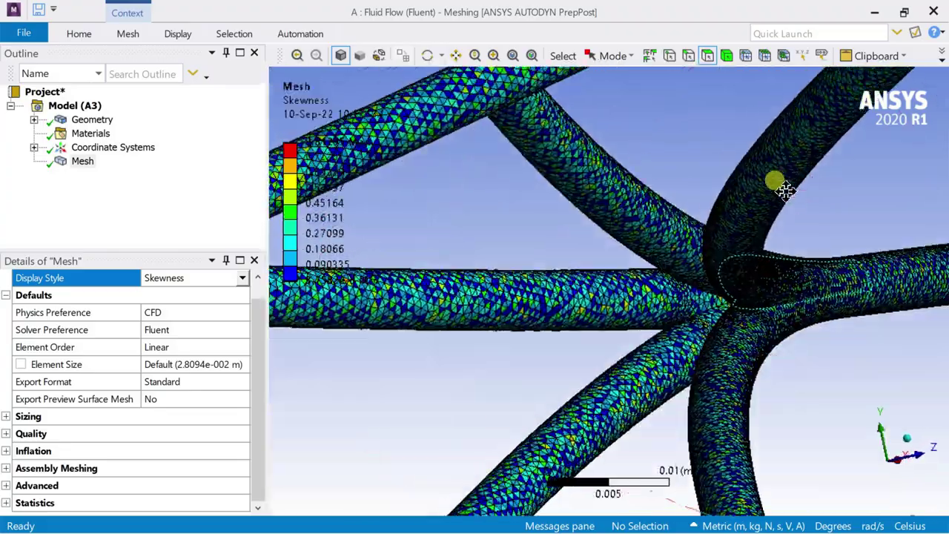
scroll(758, 237, "up", 4)
scroll(593, 199, "up", 2)
middle_click_drag(593, 199, 667, 429)
scroll(664, 221, "up", 4)
middle_click_drag(621, 296, 521, 310)
scroll(650, 310, "down", 3)
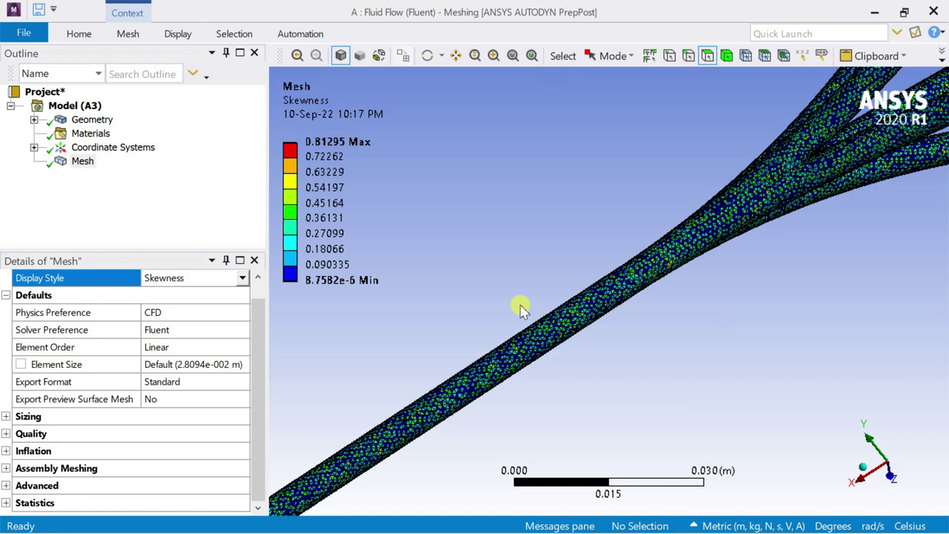
middle_click_drag(521, 310, 872, 440)
left_click(863, 466)
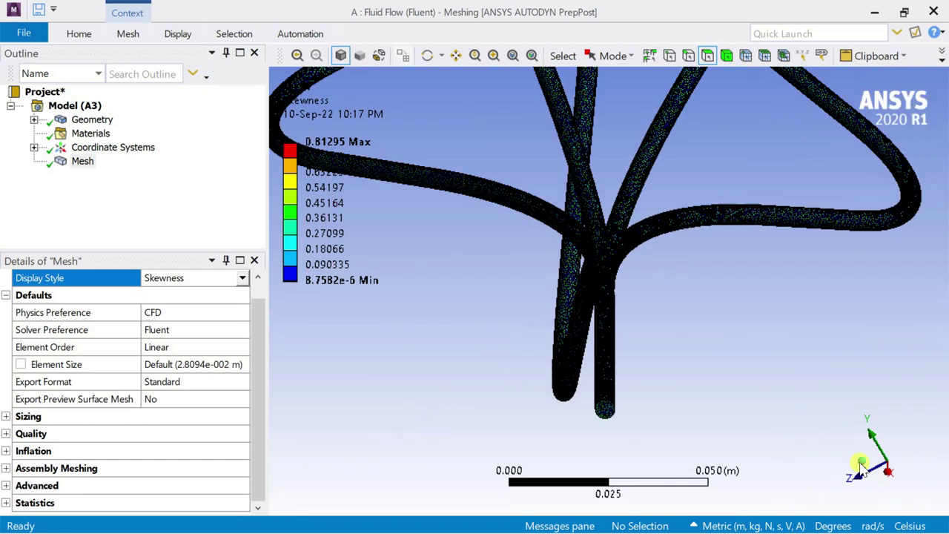
middle_click_drag(578, 312, 448, 148)
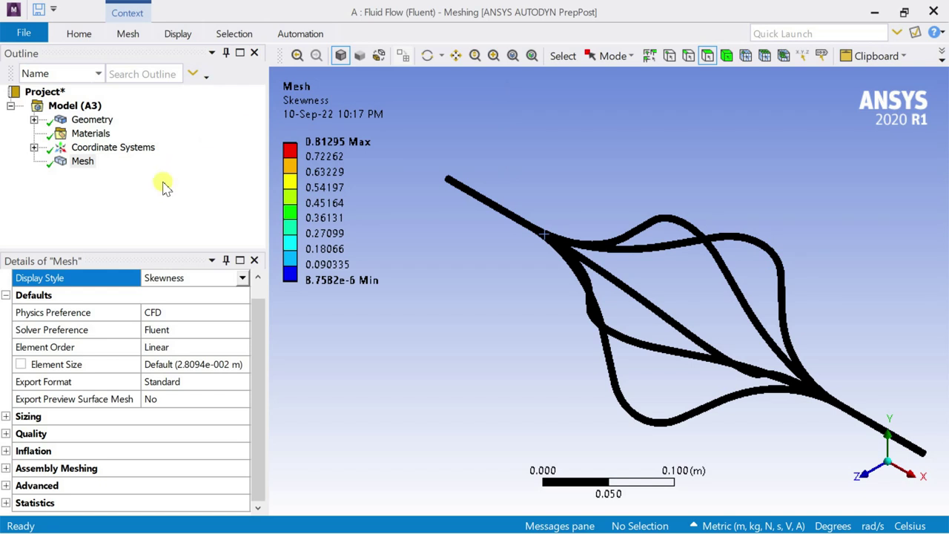
Step: Colour the mesh by Orthogonal Quality, then revert Display Style to Use Geometry Setting
left_click(169, 277)
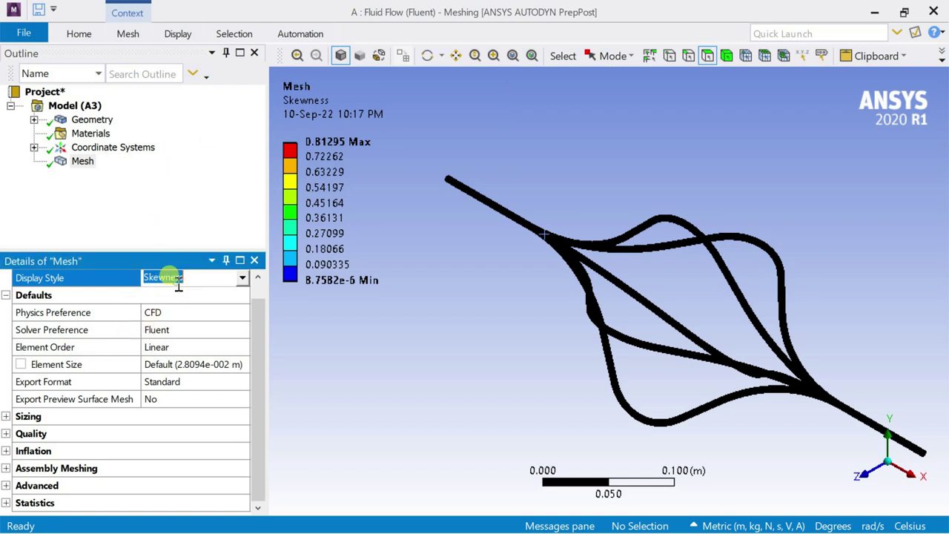
scroll(215, 282, "down", 1)
left_click(243, 278)
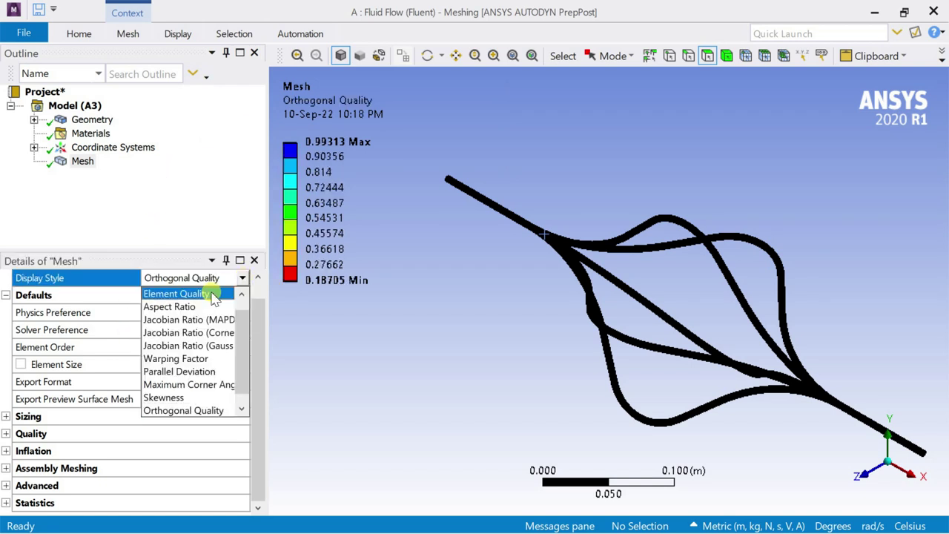
scroll(211, 298, "up", 1)
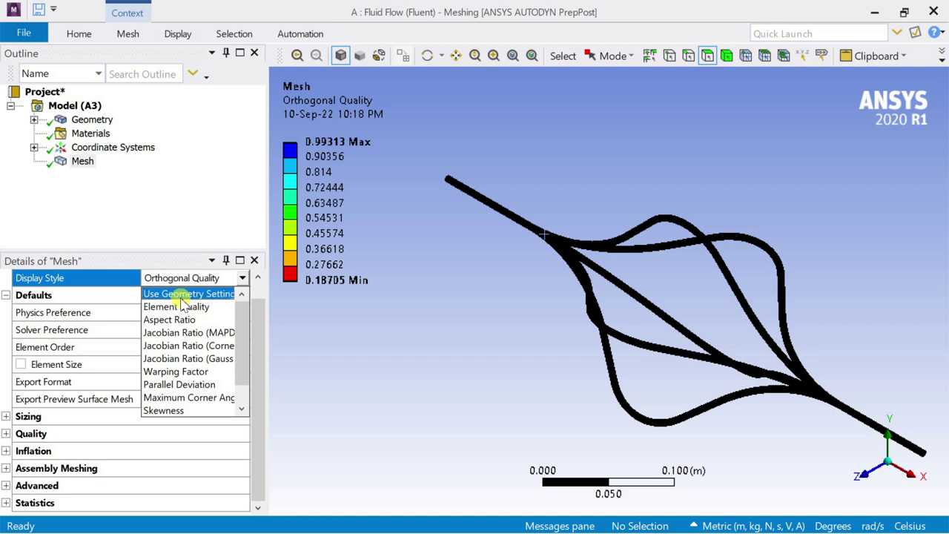
left_click(181, 296)
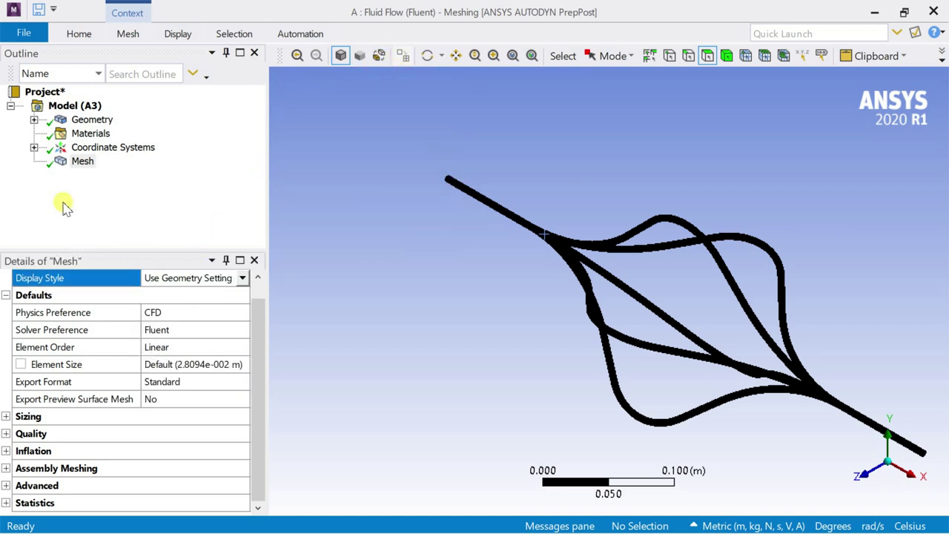
Step: Select Mesh and zoom along the tube toward its open end
left_click(84, 162)
scroll(470, 170, "up", 3)
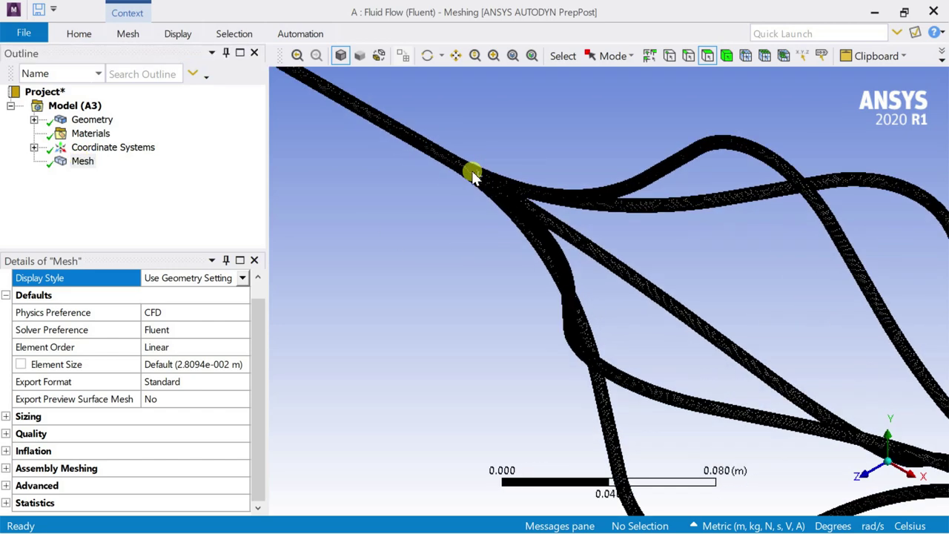
middle_click_drag(455, 173, 675, 363, "ctrl")
scroll(675, 363, "up", 3)
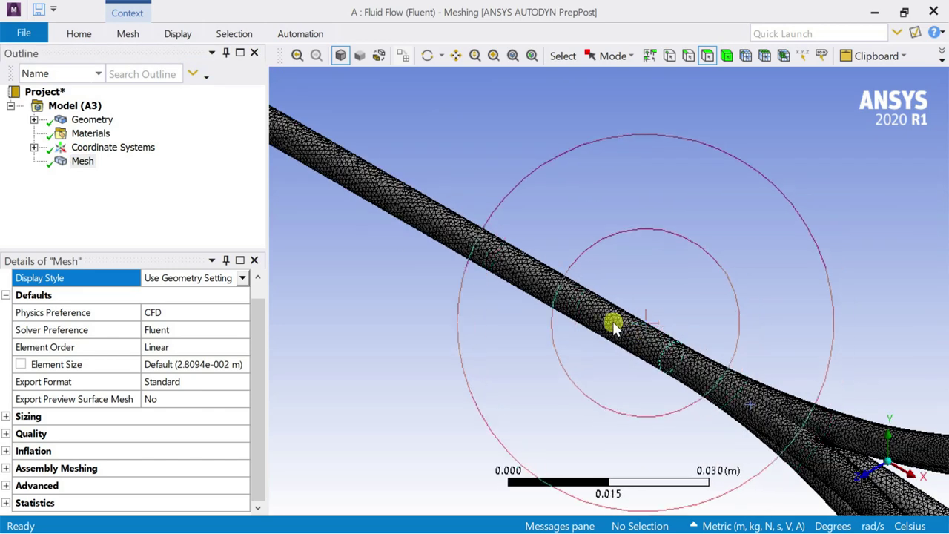
middle_click_drag(615, 324, 713, 80, "ctrl")
scroll(619, 211, "up", 2)
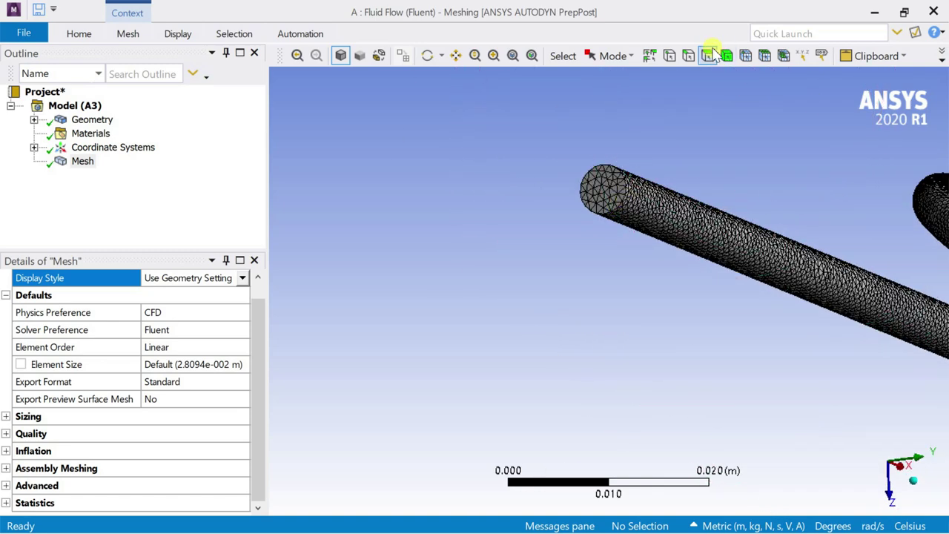
Step: Create a named selection 'inlet' on the tube's open end face
left_click(599, 192)
right_click(600, 194)
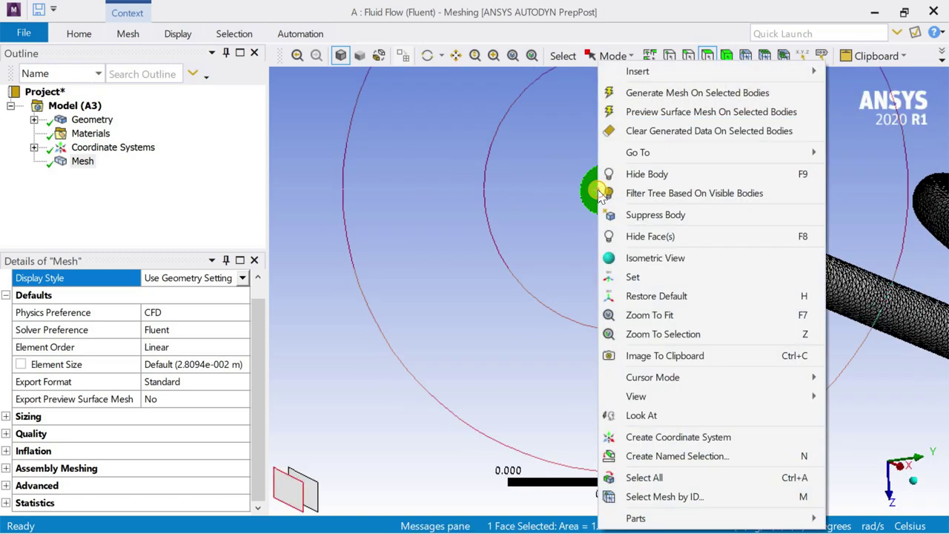
left_click(657, 456)
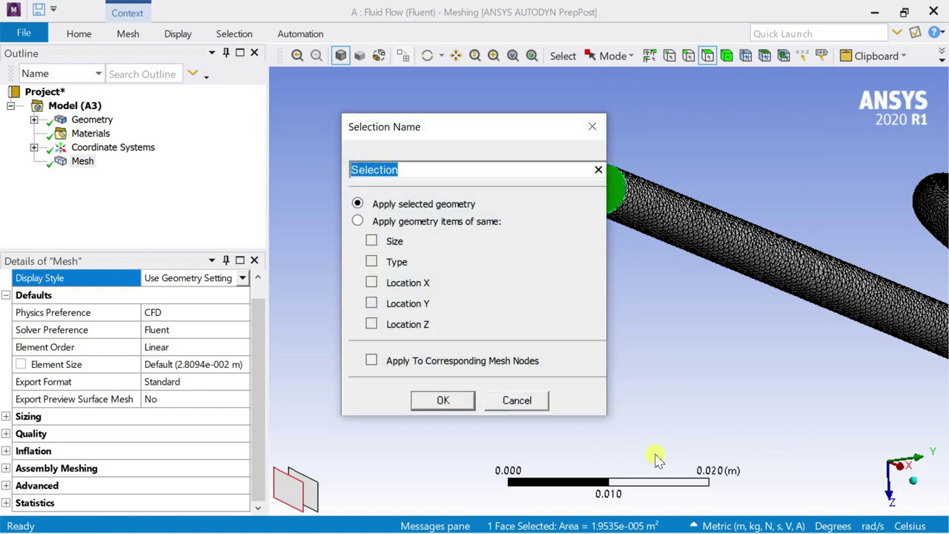
type("in")
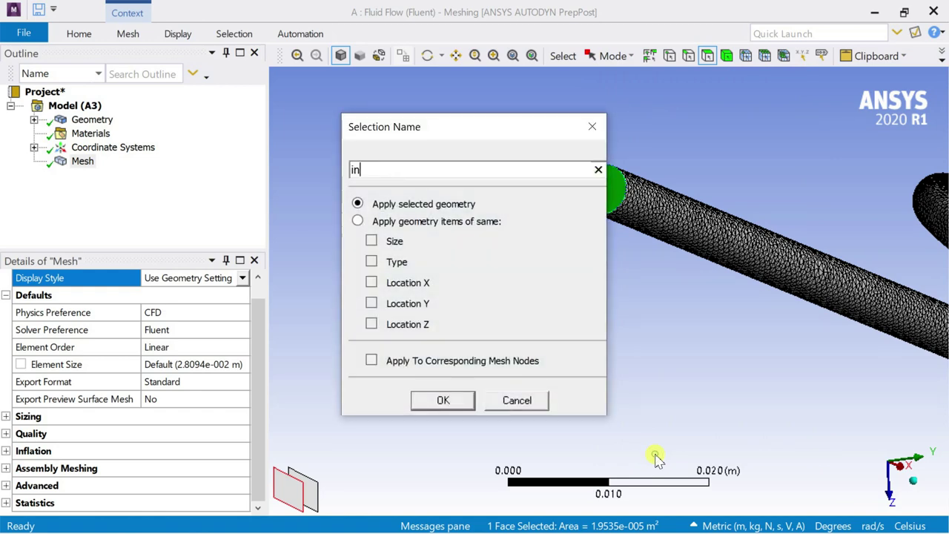
type("let")
key("Return")
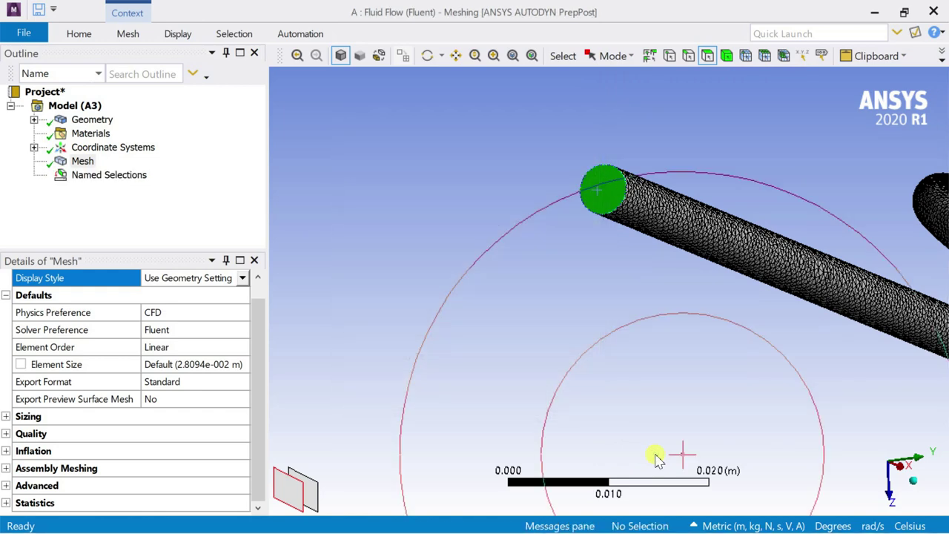
Step: Rotate to the pipe's other end face and name it 'outlet'
middle_click_drag(656, 460, 726, 318)
scroll(720, 354, "down", 3)
middle_click_drag(720, 353, 679, 241)
scroll(419, 369, "up", 2)
scroll(420, 369, "up", 2)
scroll(684, 237, "up", 2)
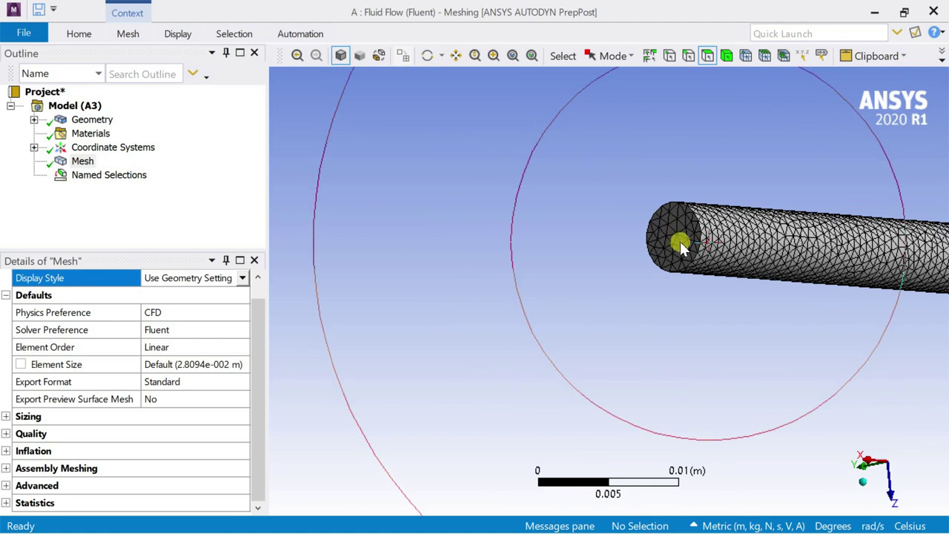
left_click(680, 241)
right_click(680, 244)
left_click(739, 461)
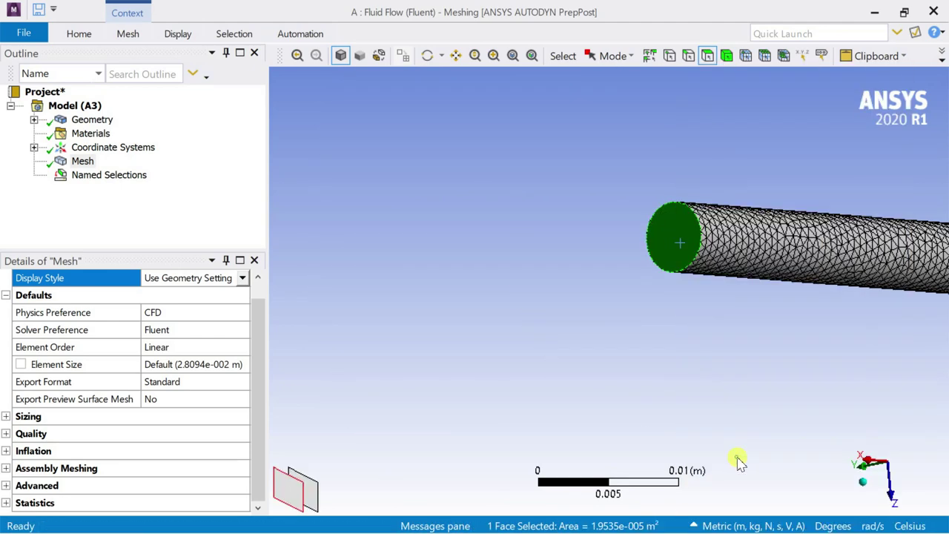
type("outlet")
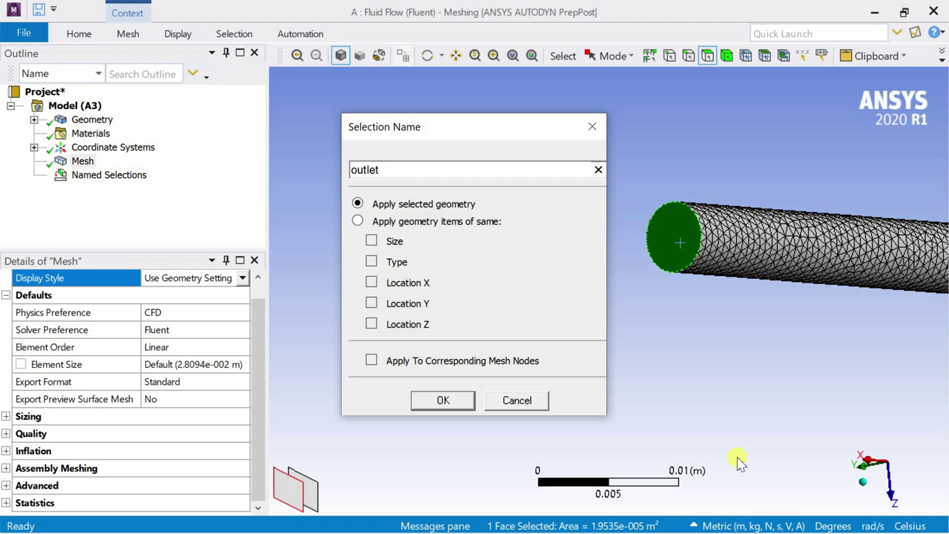
key("Return")
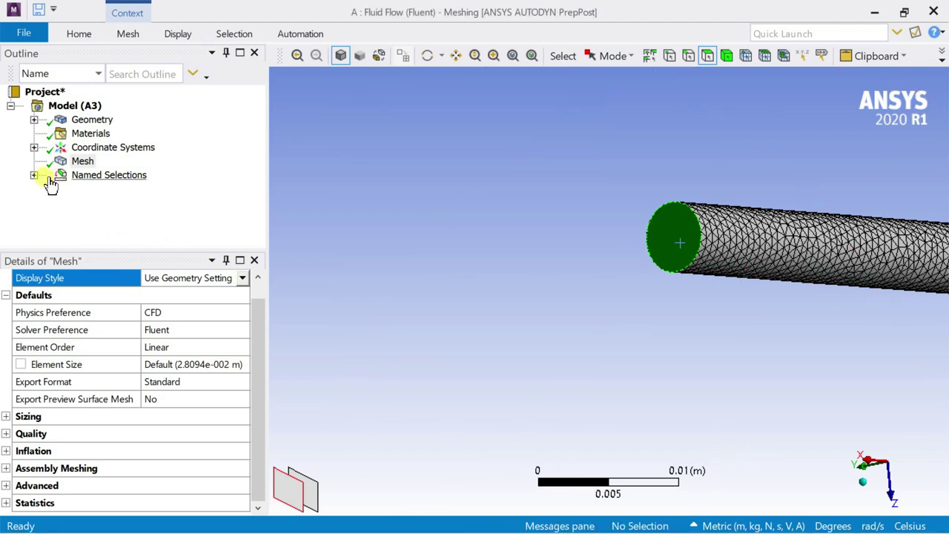
Step: Review the inlet and outlet named selections in an isometric view, then reselect Mesh
left_click(34, 175)
left_click(103, 188)
scroll(737, 286, "down", 3)
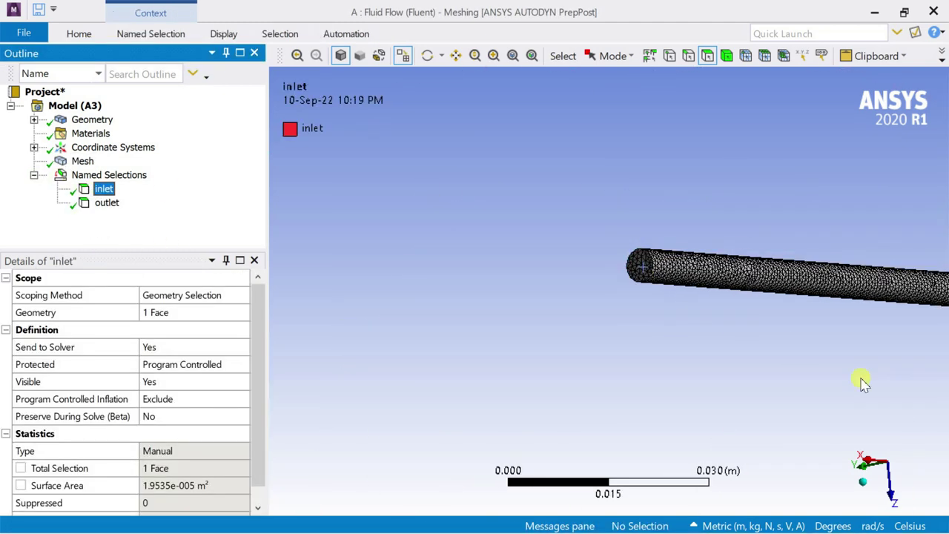
left_click(878, 490)
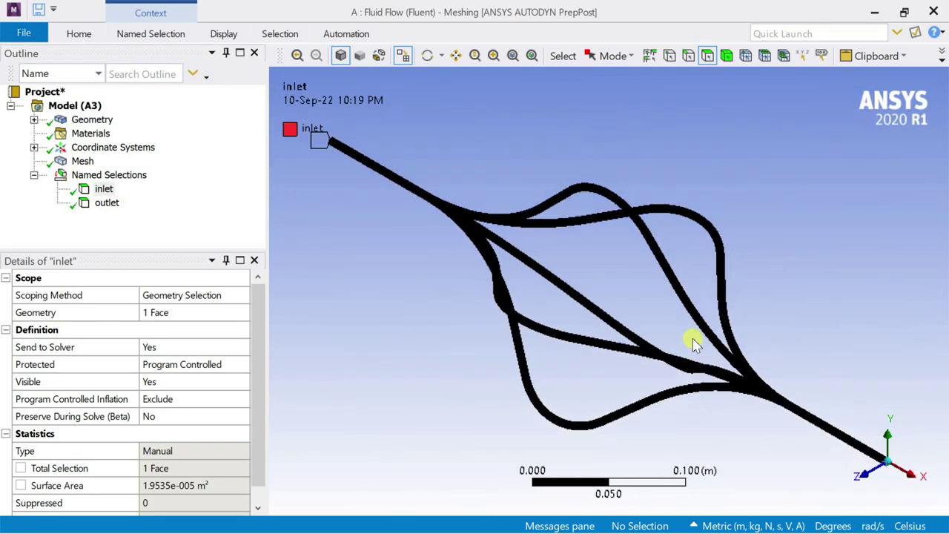
left_click(106, 203)
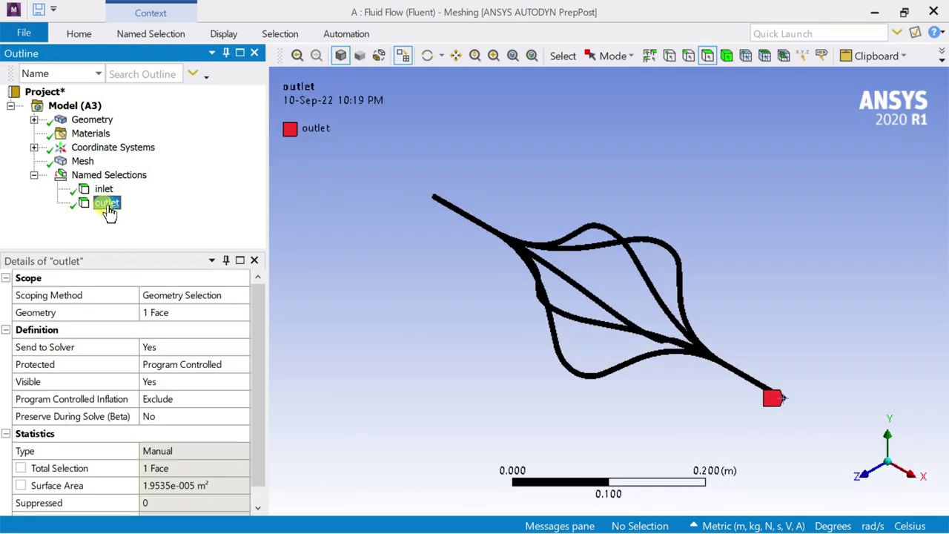
left_click(103, 190)
left_click(106, 202)
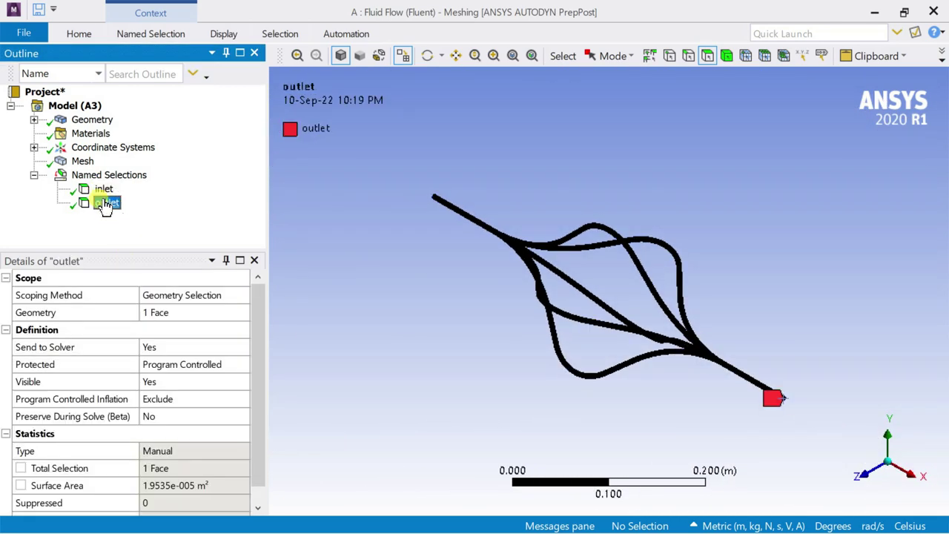
left_click(82, 163)
Step: Run Update/Generate Mesh on the Mesh object and close Ansys Meshing
right_click(82, 169)
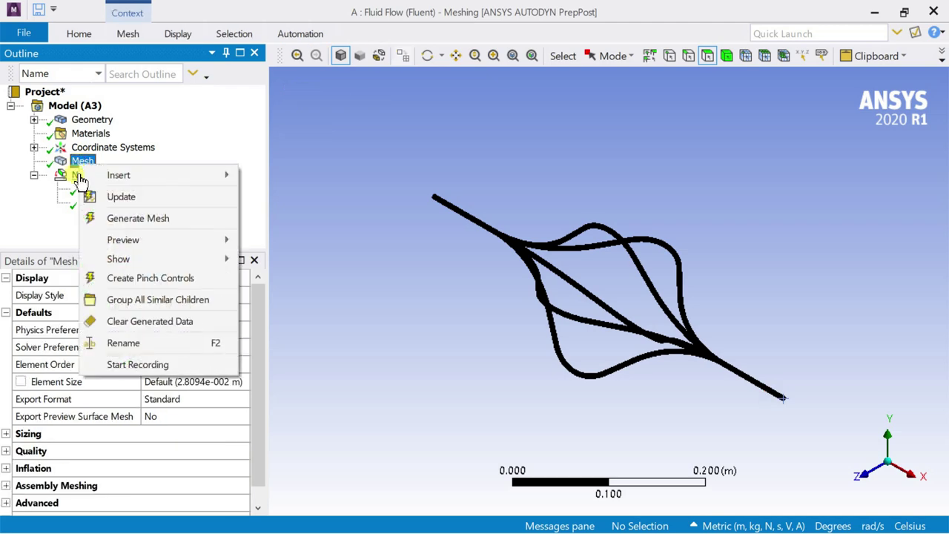
left_click(114, 199)
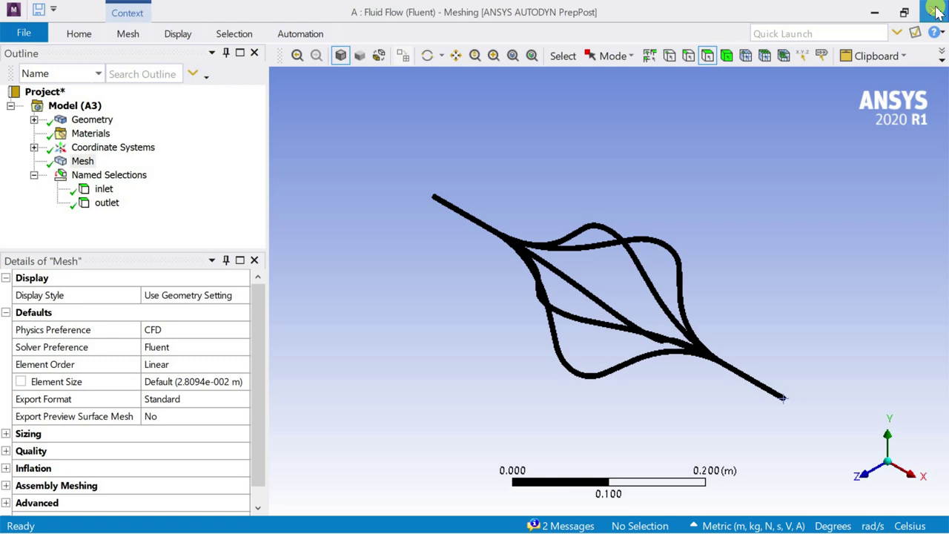
left_click(934, 10)
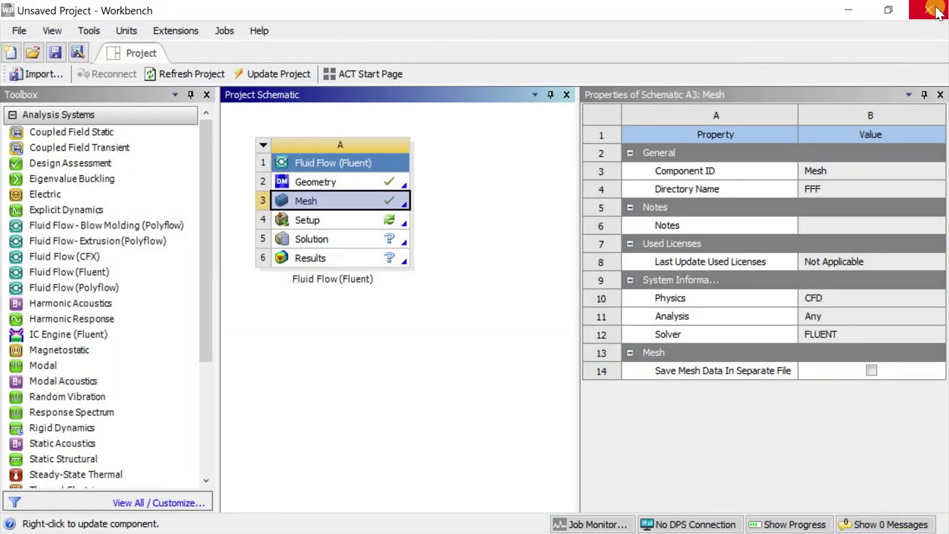
Step: Edit Setup (A4) and start Fluent with Double Precision
left_click(370, 221)
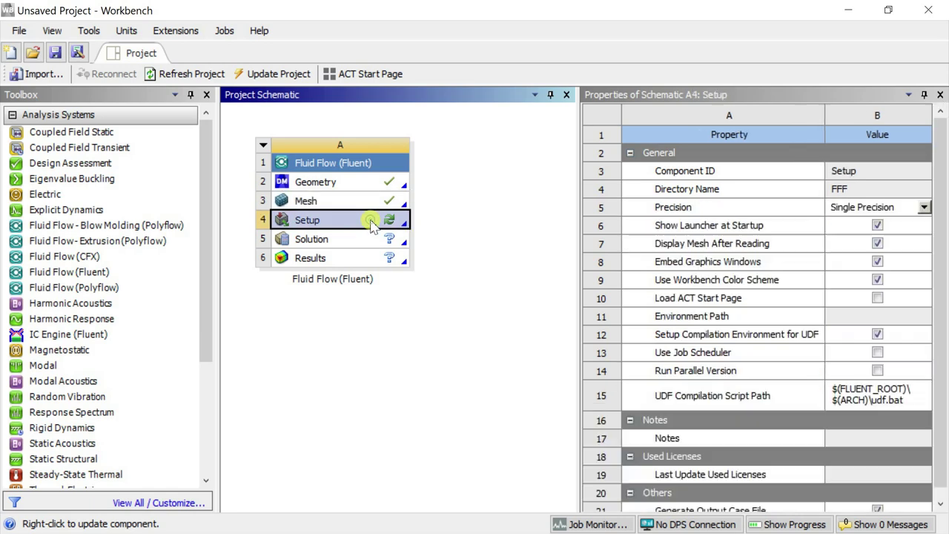
right_click(371, 224)
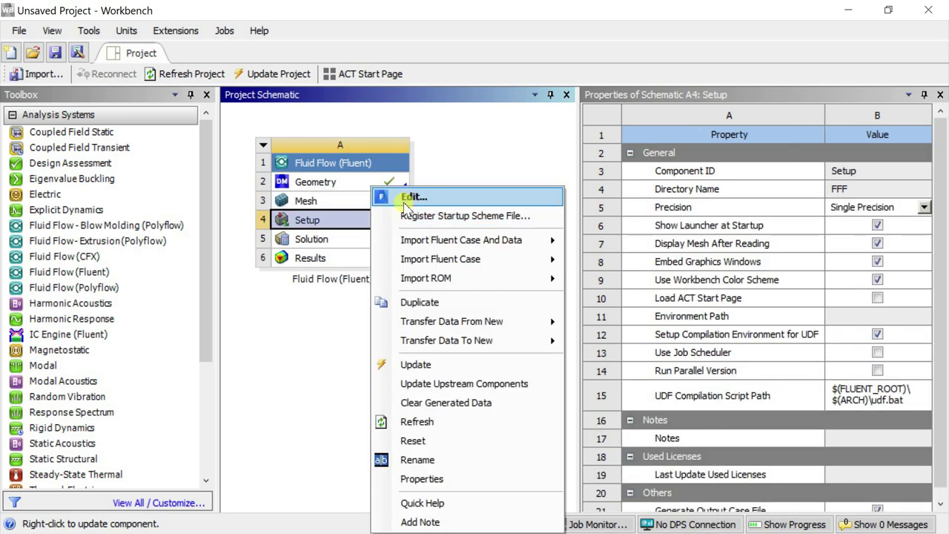
left_click(405, 199)
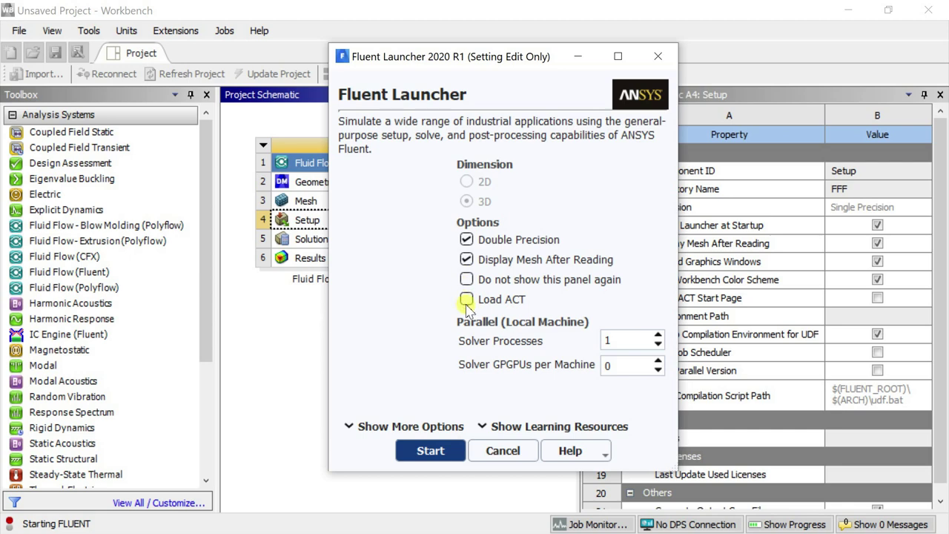
left_click(425, 453)
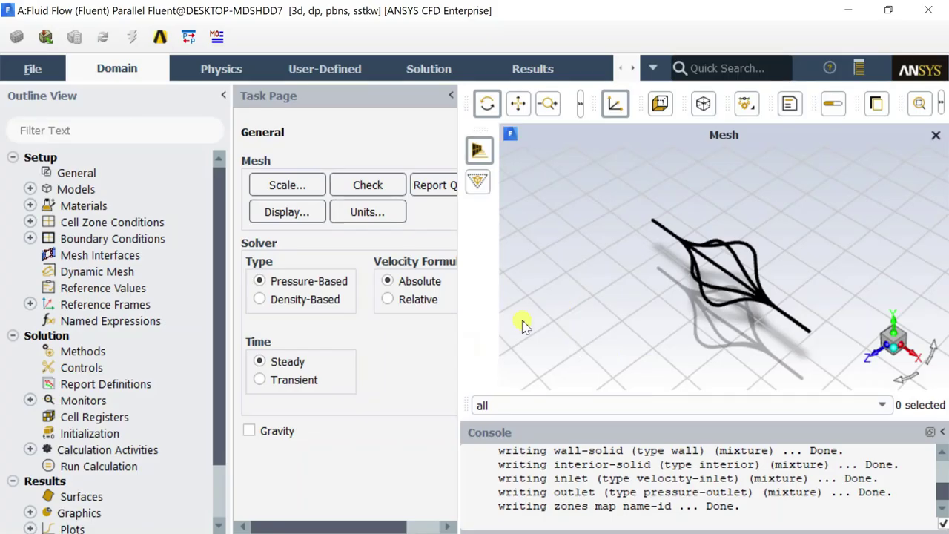
left_click(71, 205)
Step: Change the Viscous model from SST k-omega to Laminar
double_click(66, 189)
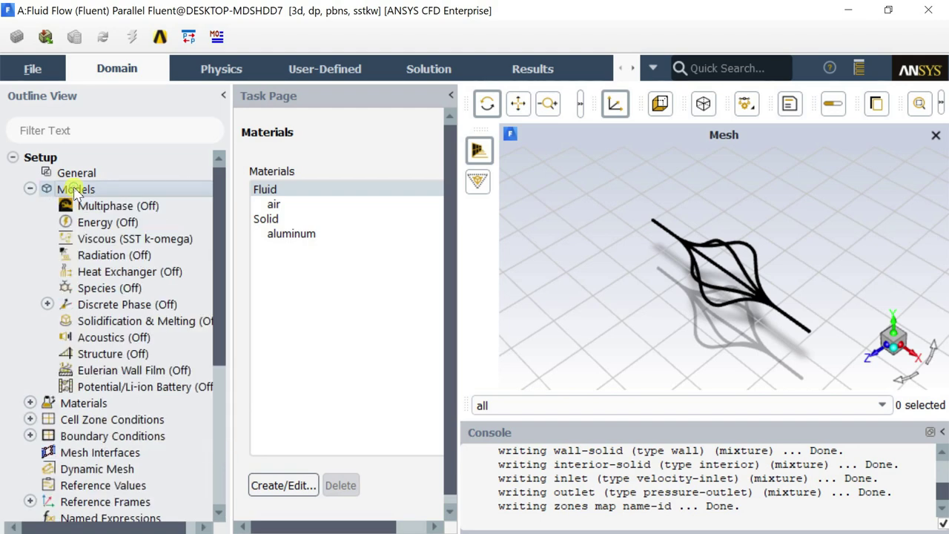
double_click(363, 221)
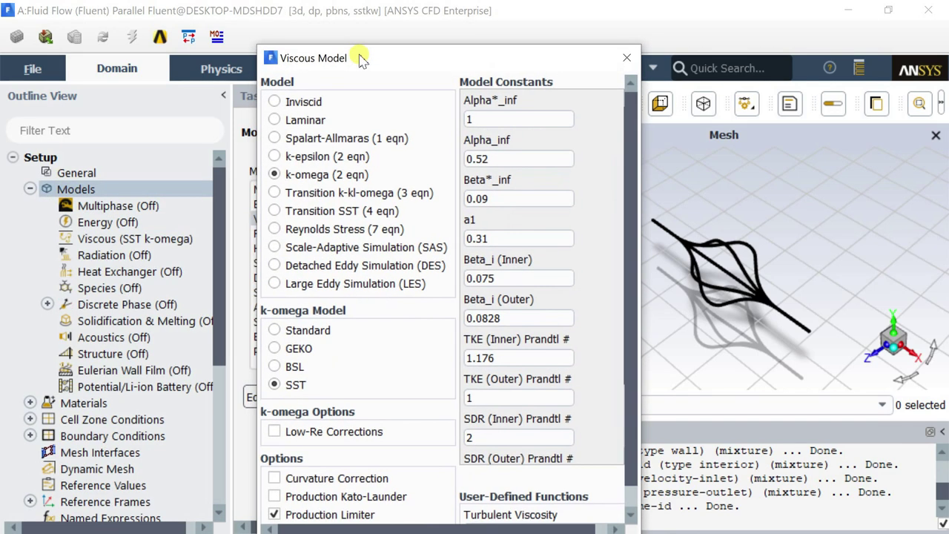
left_click(293, 120)
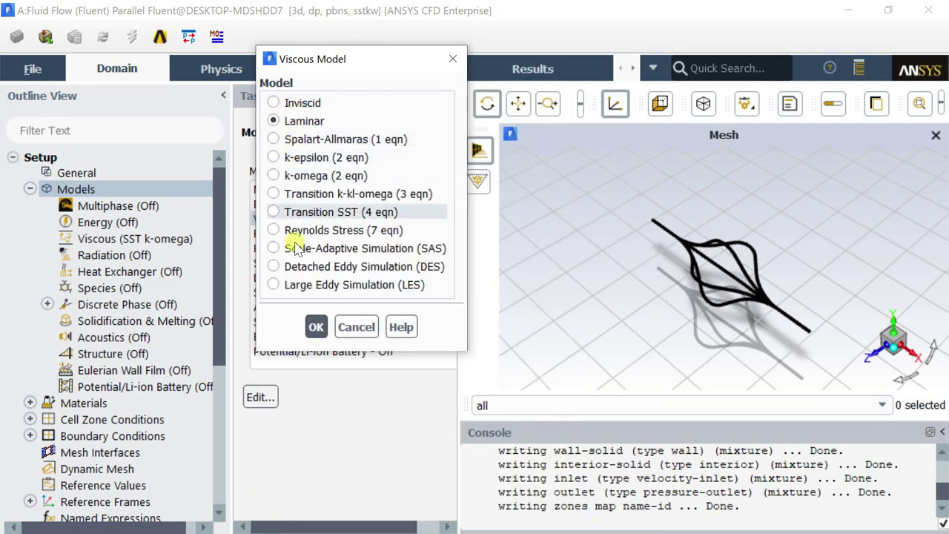
left_click(315, 326)
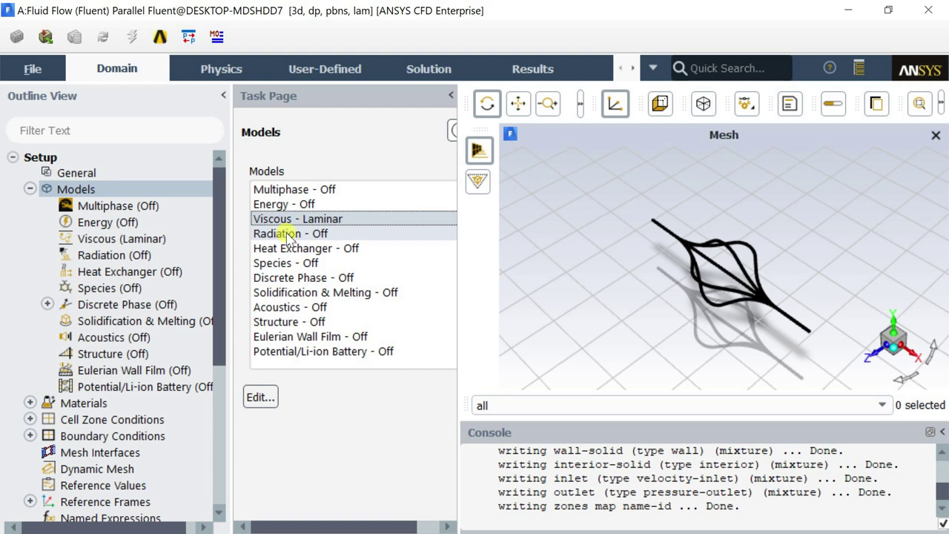
left_click(30, 188)
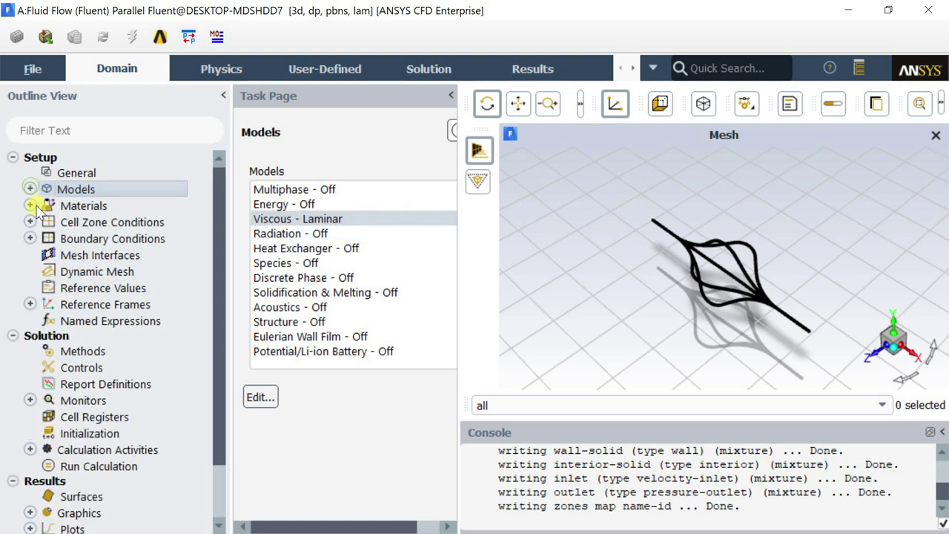
Step: Open the fluid material editor and browse the Fluent Database materials
left_click(74, 227)
double_click(74, 205)
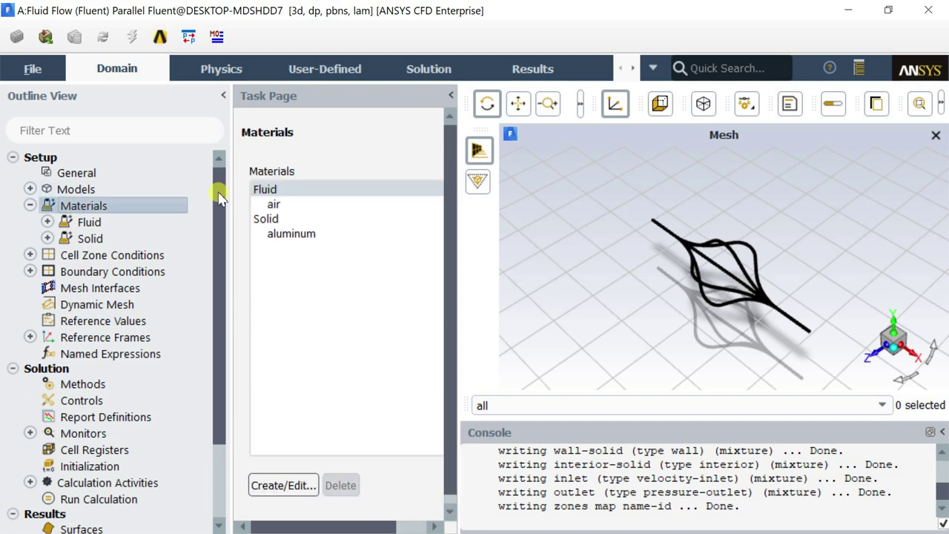
double_click(285, 191)
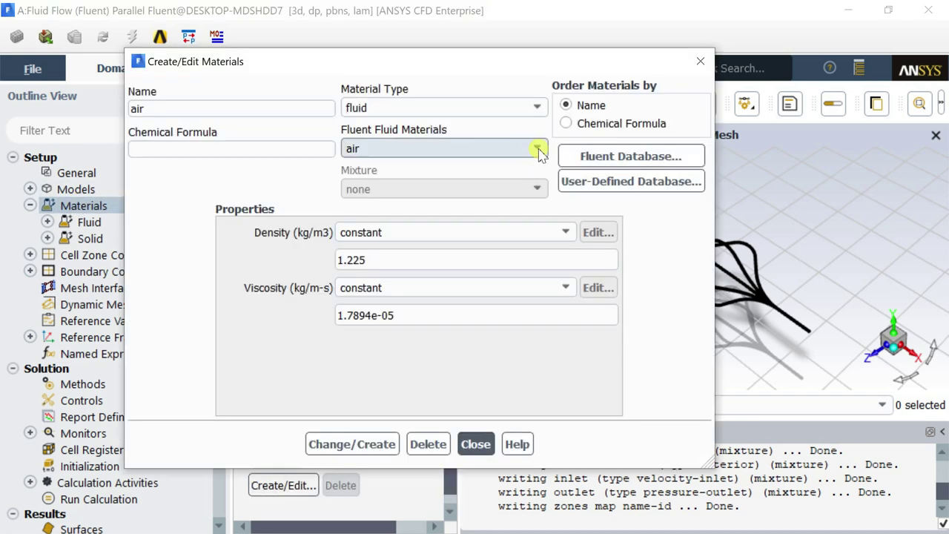
left_click(578, 157)
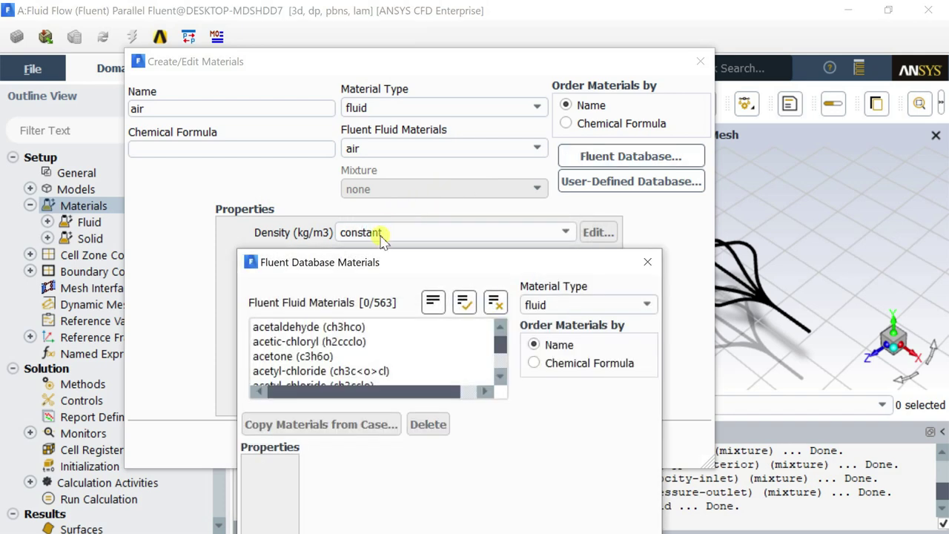
left_click_drag(371, 269, 298, 105)
scroll(303, 187, "down", 10)
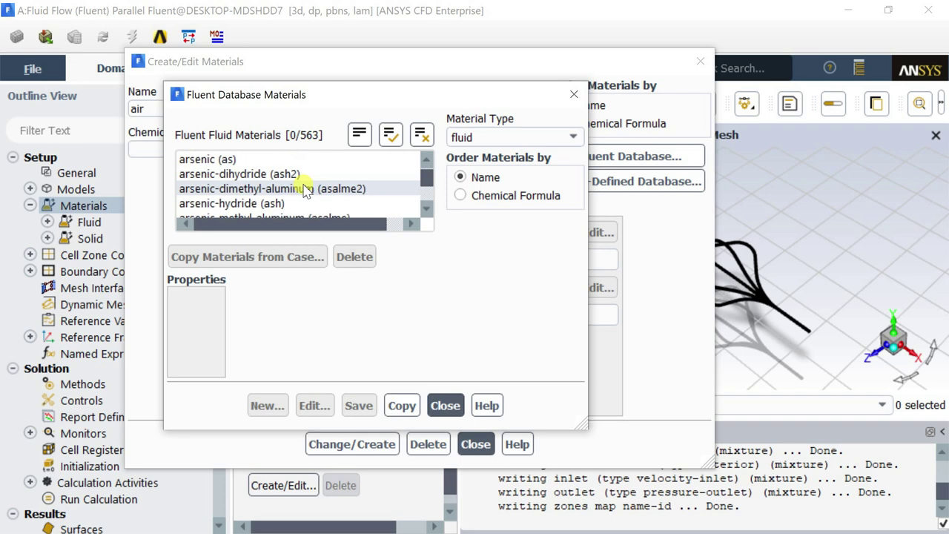
left_click_drag(427, 178, 430, 225)
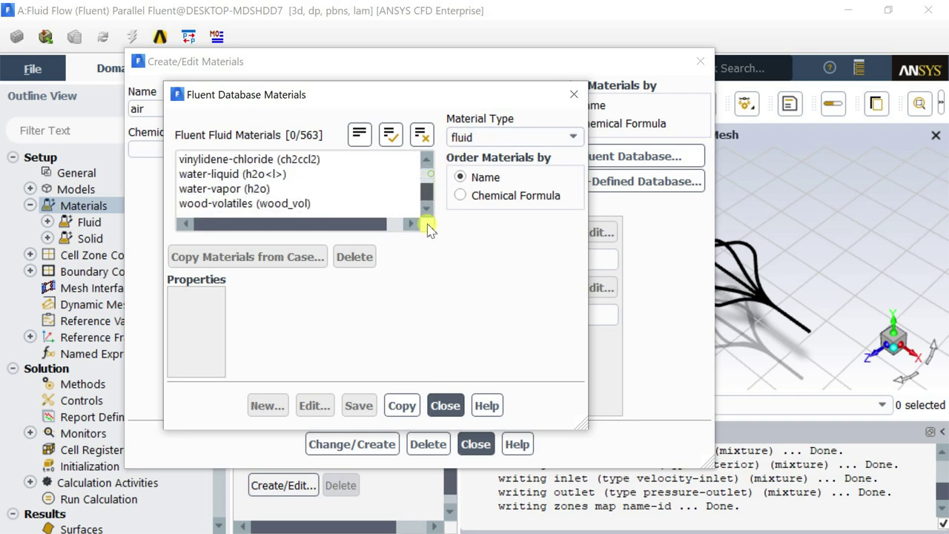
Step: Copy water-liquid (h2o<l>) from the database and apply it with Change/Create
left_click(285, 189)
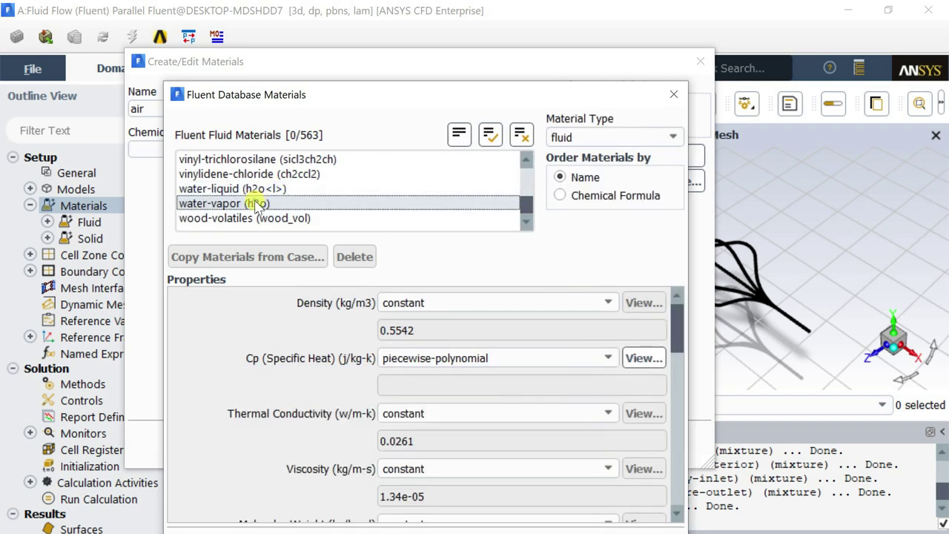
left_click(252, 188)
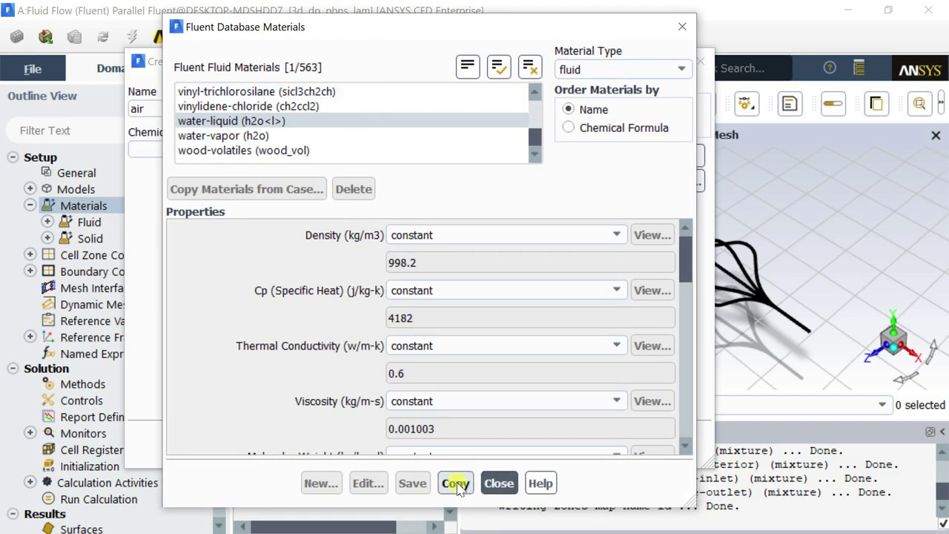
left_click(454, 480)
left_click(496, 482)
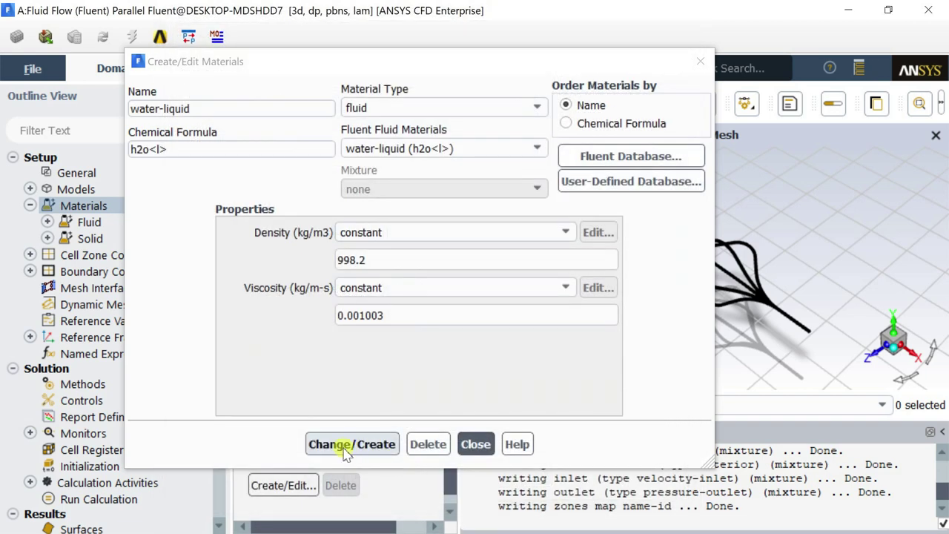
left_click(385, 443)
left_click(475, 444)
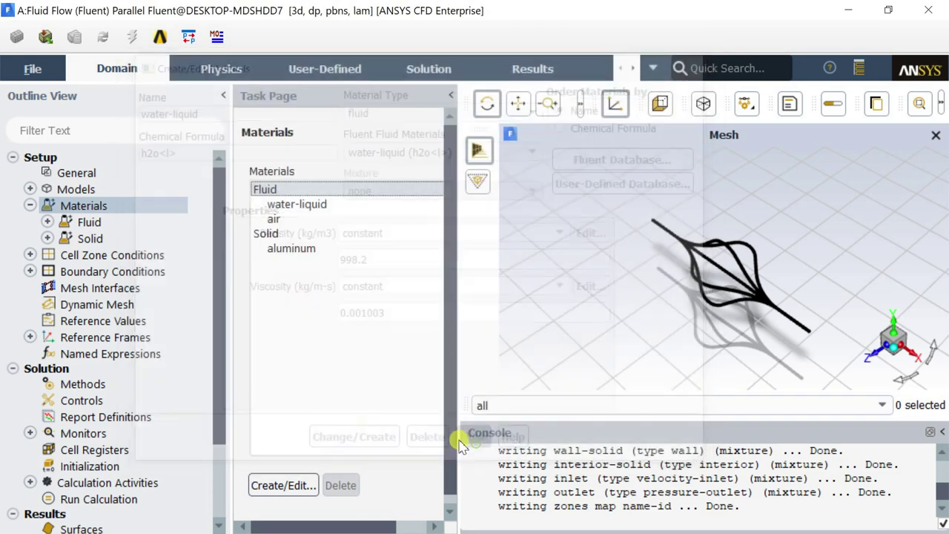
left_click(31, 207)
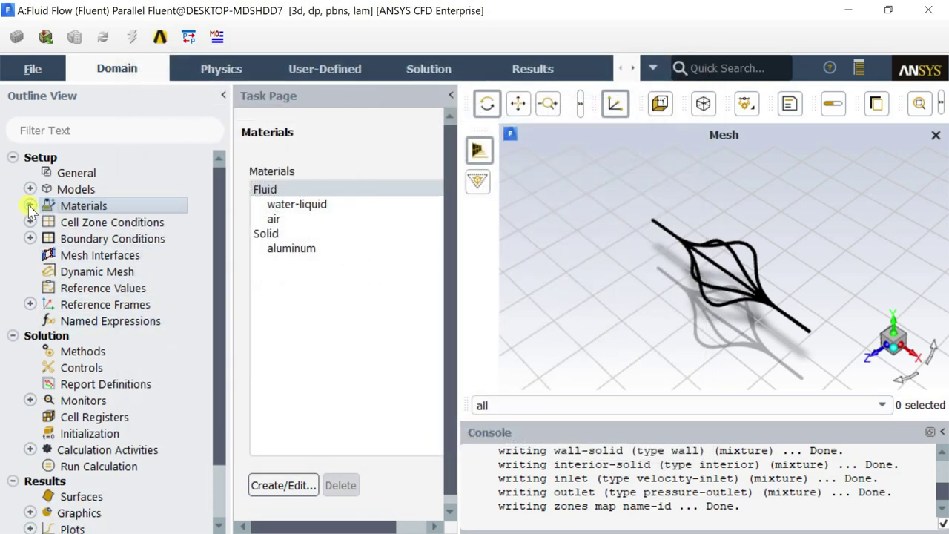
Step: Set the solid cell zone's material to water-liquid
double_click(70, 222)
left_click(264, 205)
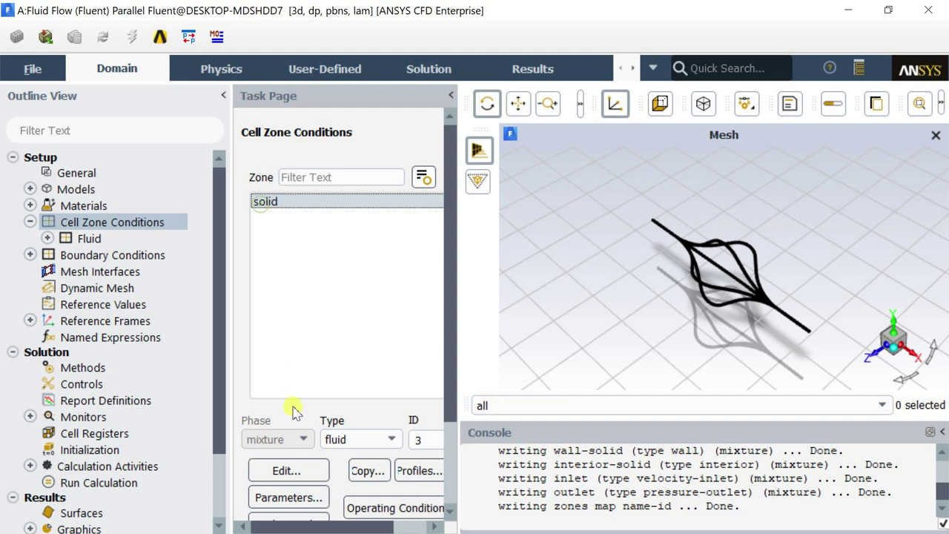
left_click(289, 470)
left_click(273, 138)
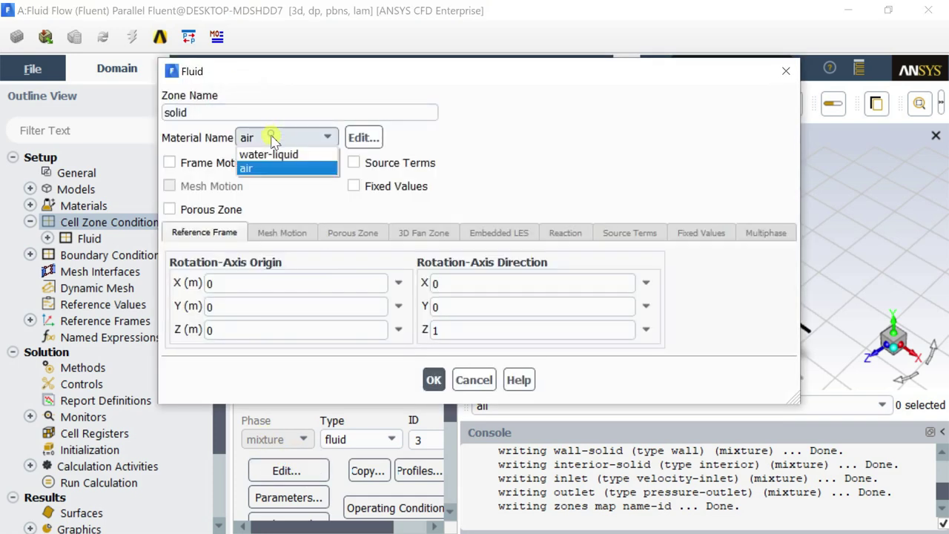
left_click(275, 153)
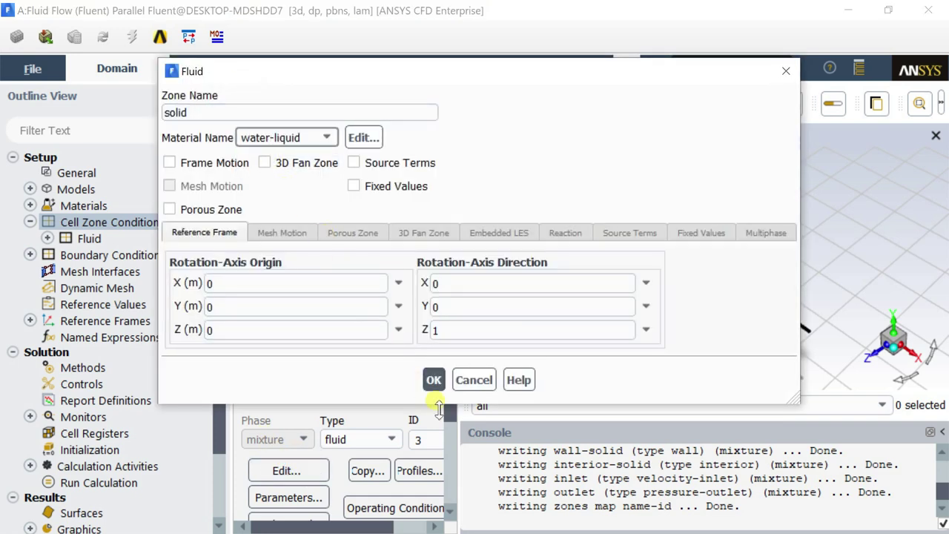
left_click(433, 380)
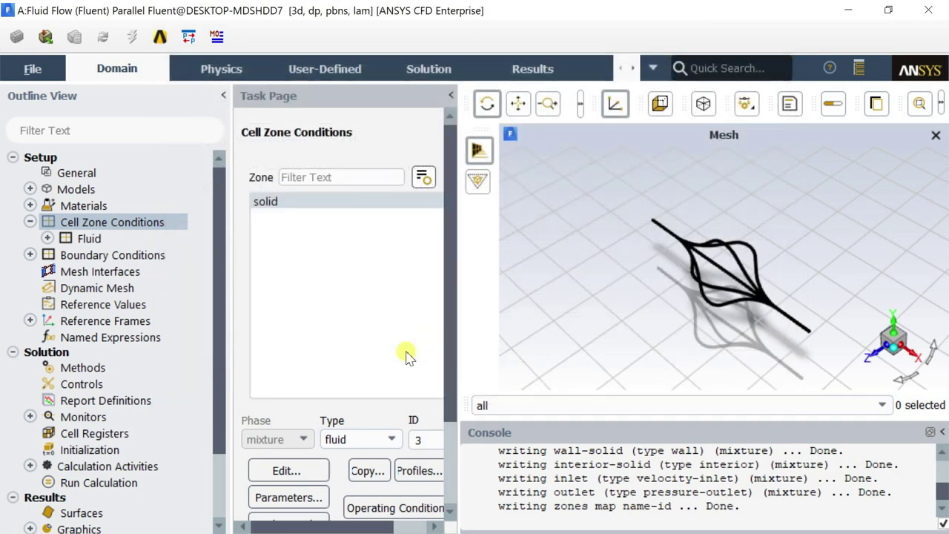
Step: Give the inlet boundary a velocity magnitude of 0.001 m/s and check the outlet
double_click(152, 255)
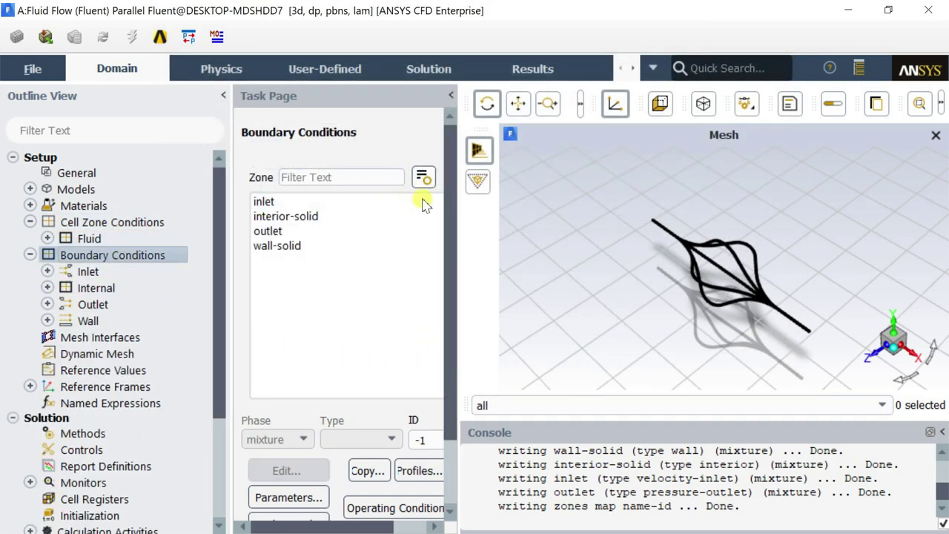
left_click(392, 206)
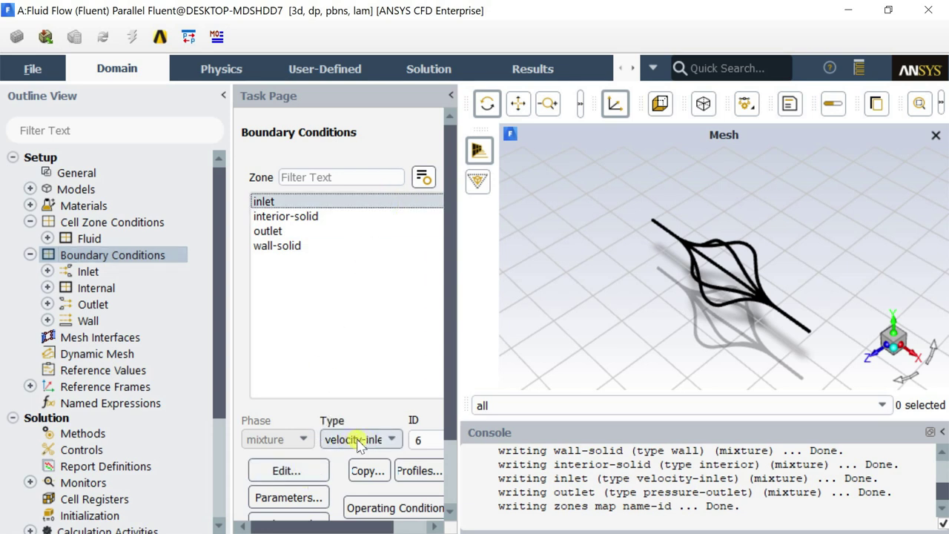
left_click(284, 471)
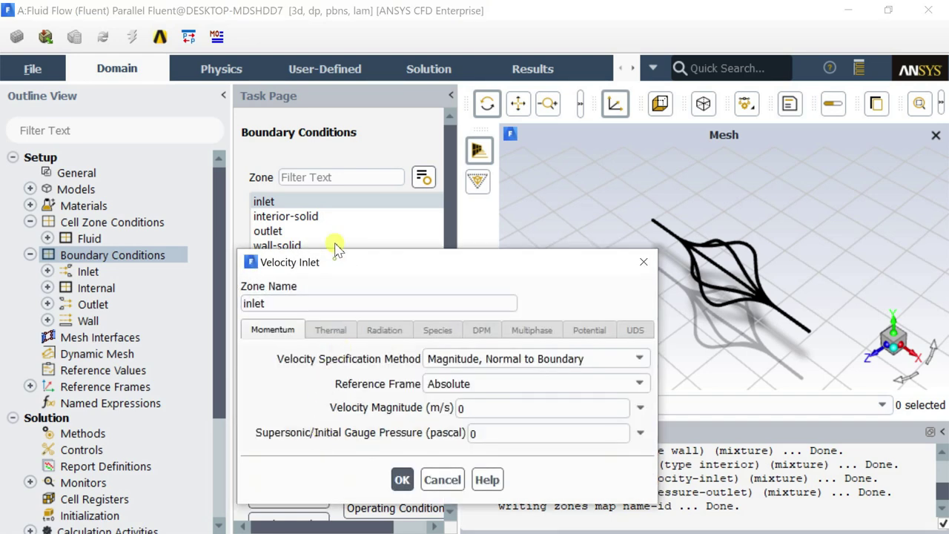
left_click(496, 271)
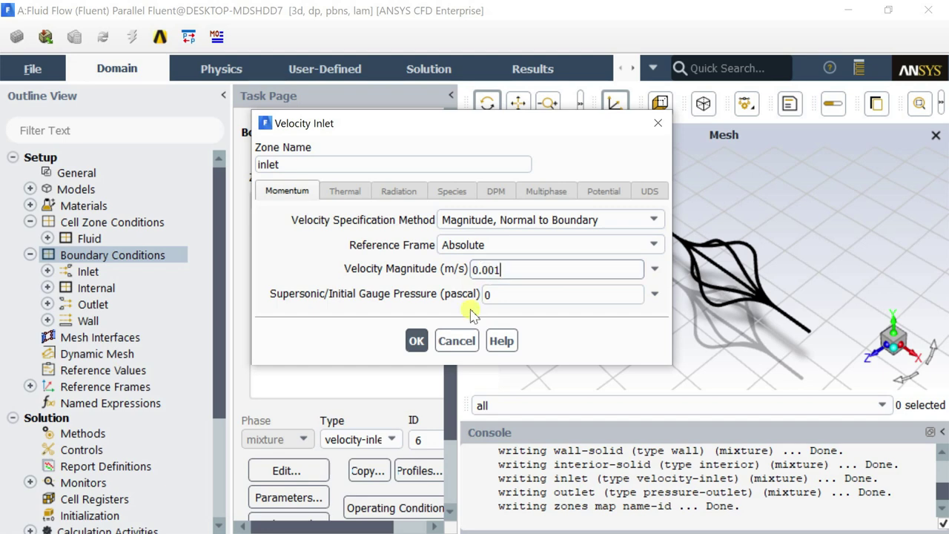
left_click(416, 340)
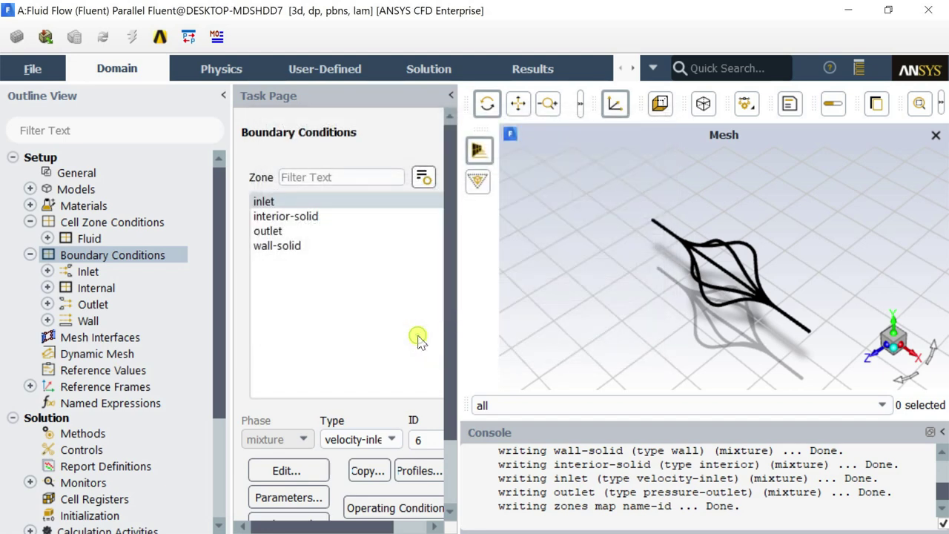
left_click(275, 229)
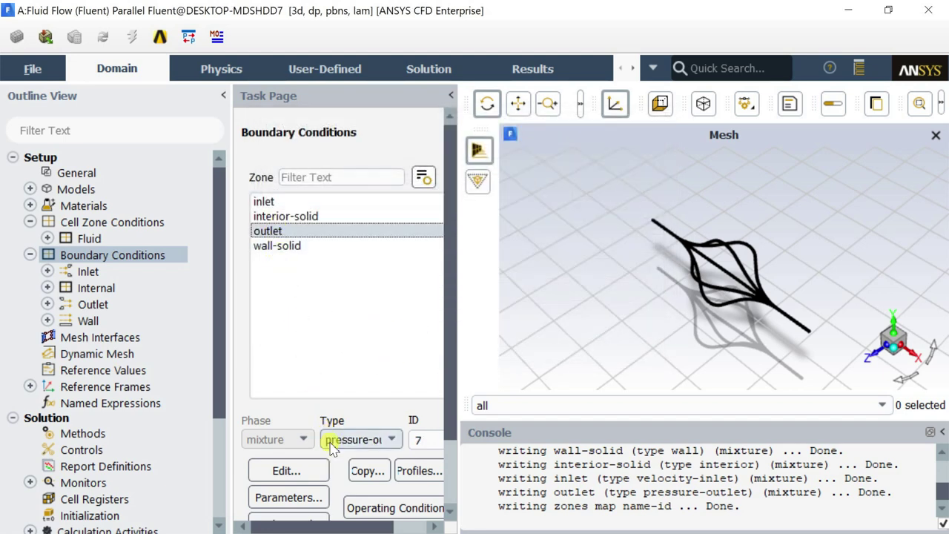
left_click(29, 254)
scroll(82, 334, "down", 2)
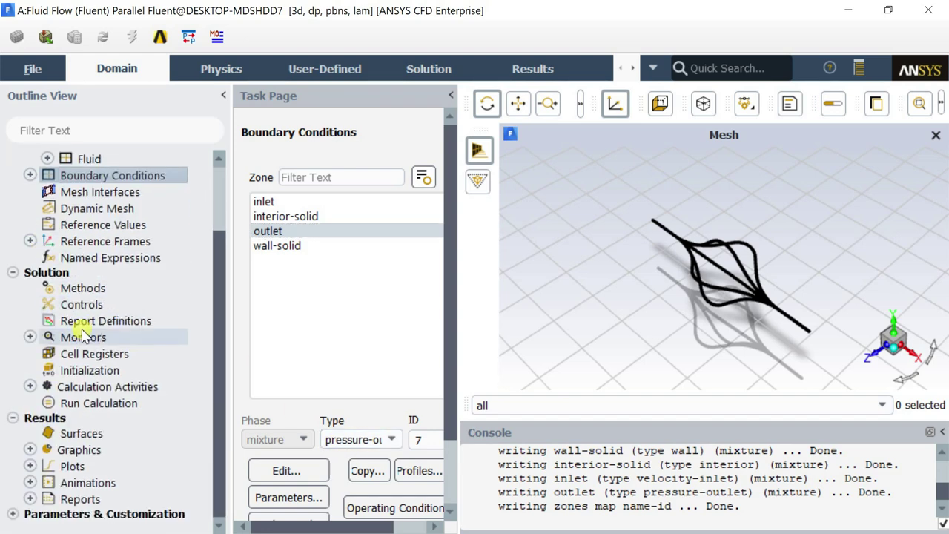
Step: Set the scheme to SIMPLEC and the gradient to Green-Gauss Cell Based
left_click(85, 289)
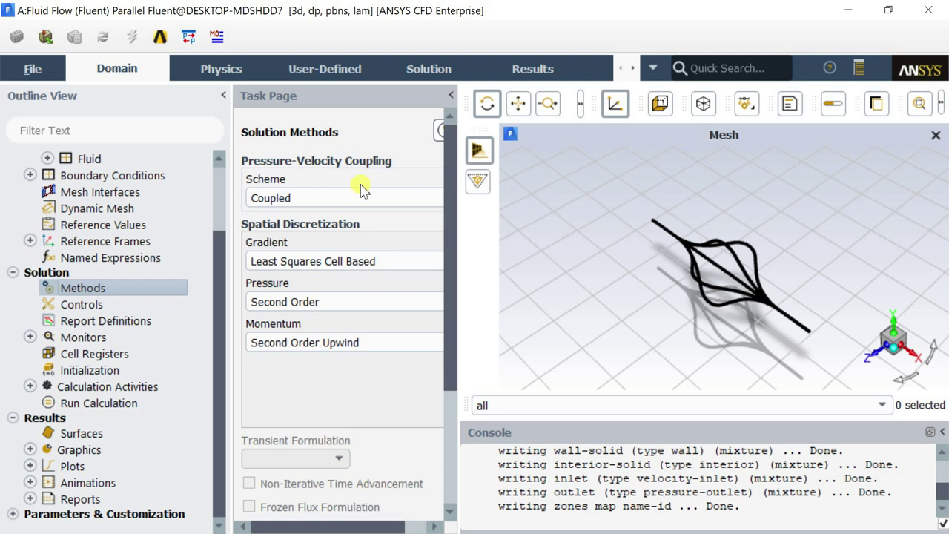
left_click(347, 197)
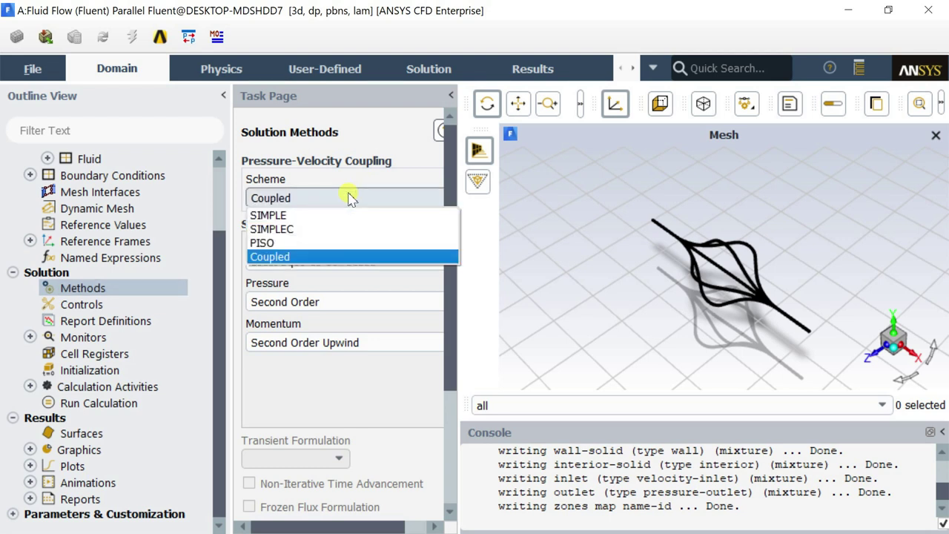
left_click(338, 229)
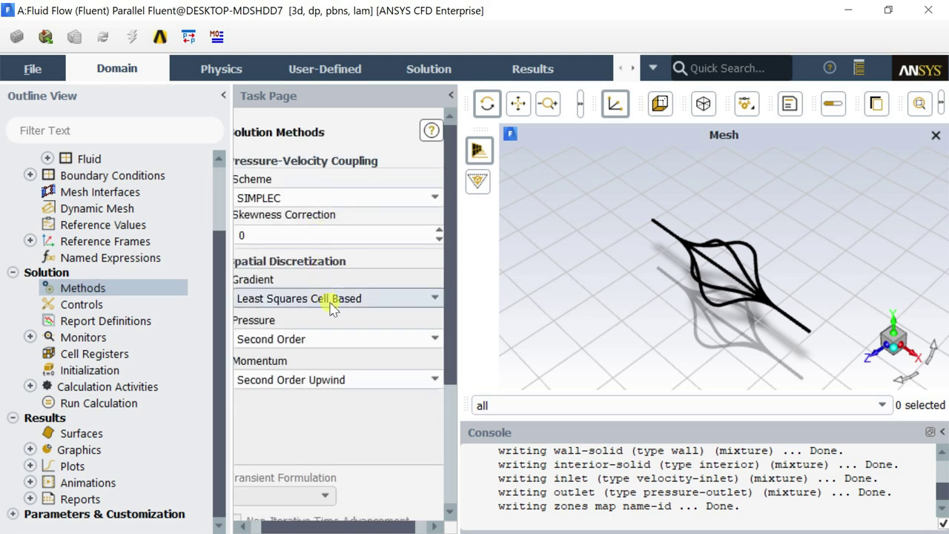
left_click_drag(451, 267, 515, 267)
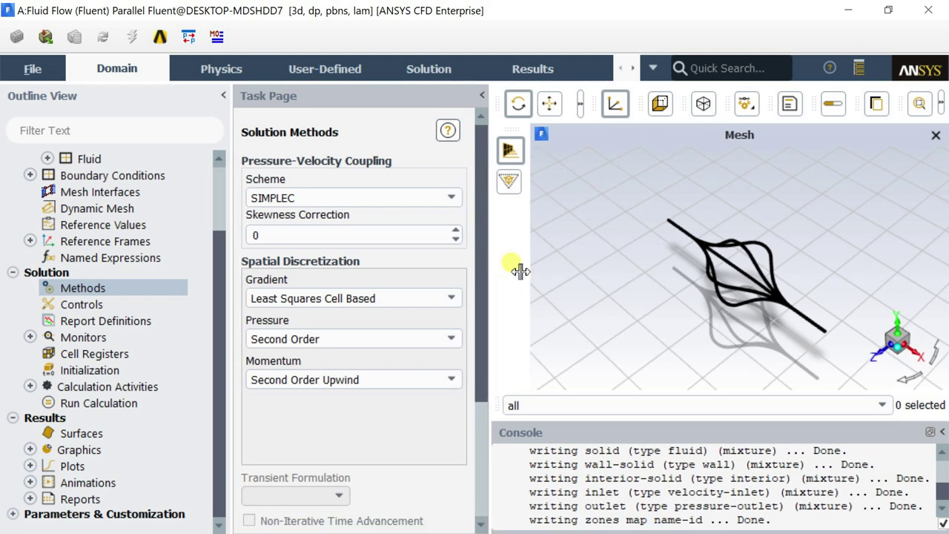
left_click(375, 297)
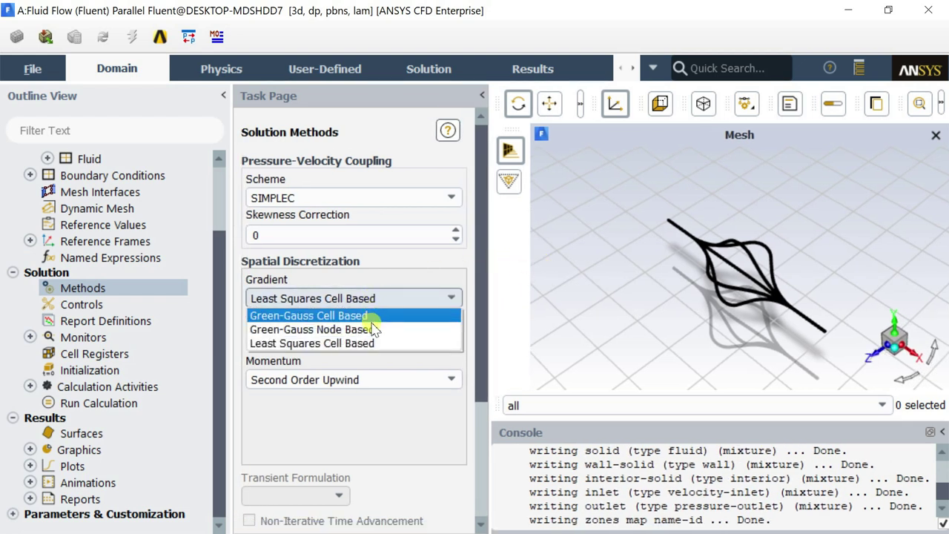
left_click(372, 316)
Step: Keep Second Order pressure and Second Order Upwind momentum discretization
left_click(362, 339)
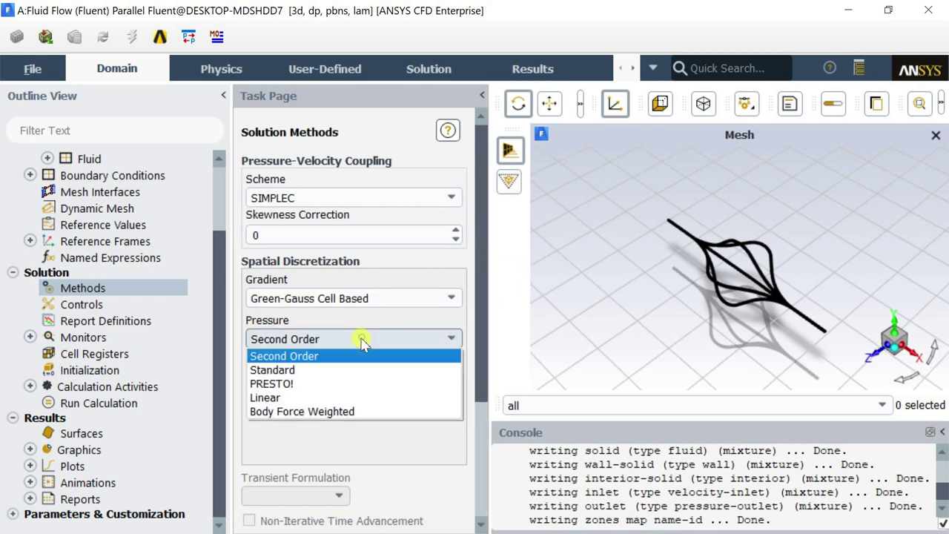
left_click(362, 341)
left_click(356, 342)
left_click(355, 339)
left_click(344, 377)
left_click(348, 378)
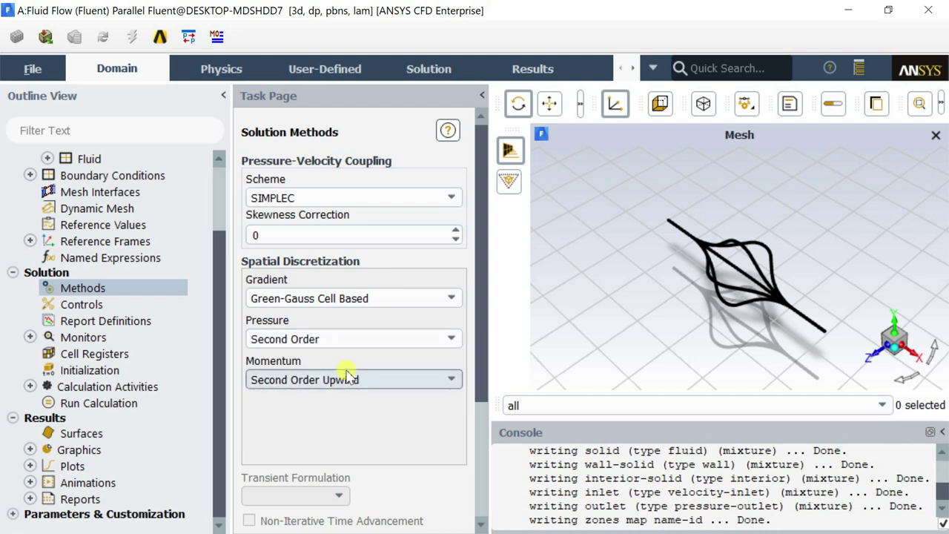
double_click(137, 339)
Step: Set the continuity and x-, y-, z-velocity residual criteria to 1e-6
double_click(126, 352)
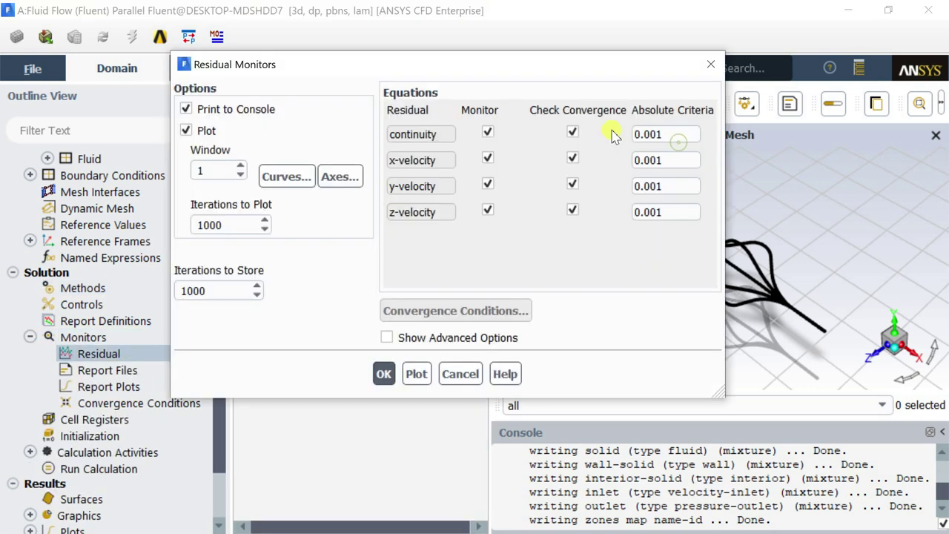
double_click(669, 139)
type("1")
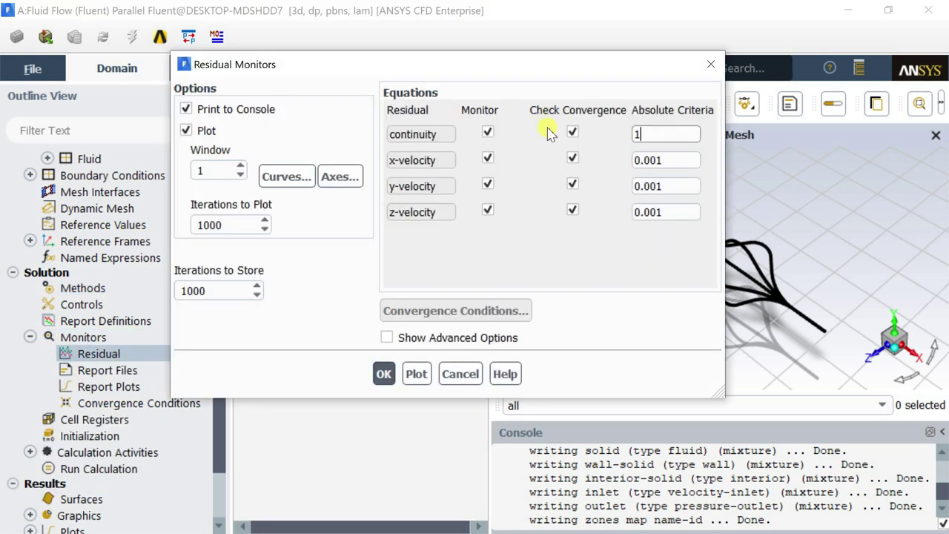
type("e-6")
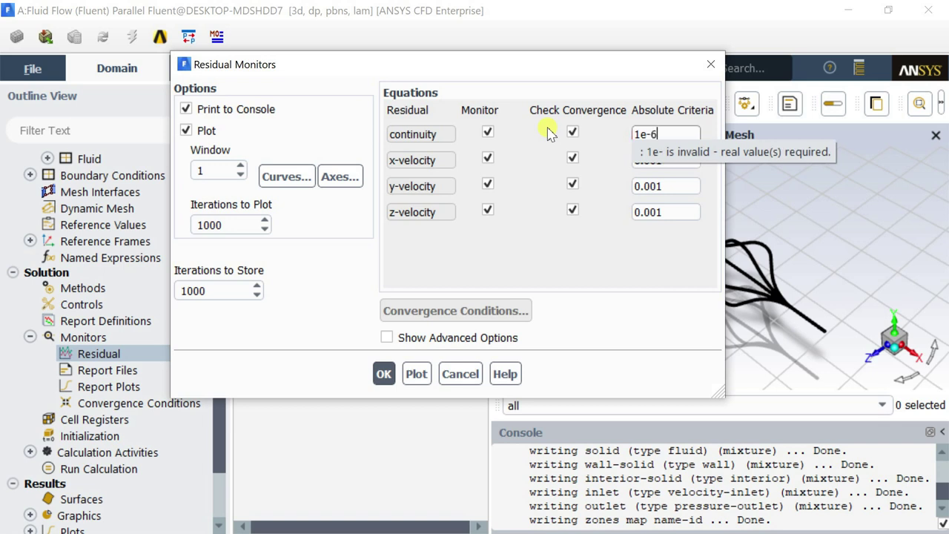
left_click_drag(657, 134, 604, 140)
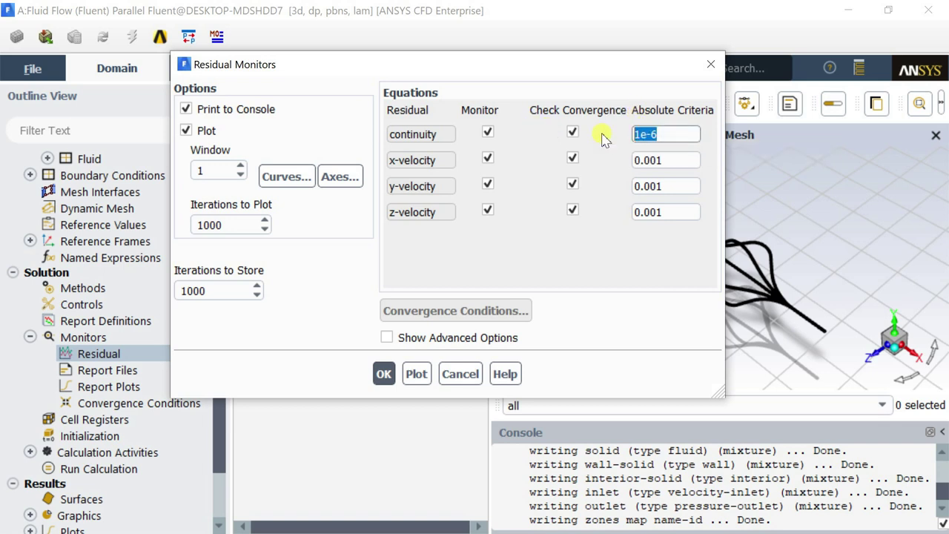
key("ctrl+c")
left_click_drag(690, 155, 557, 144)
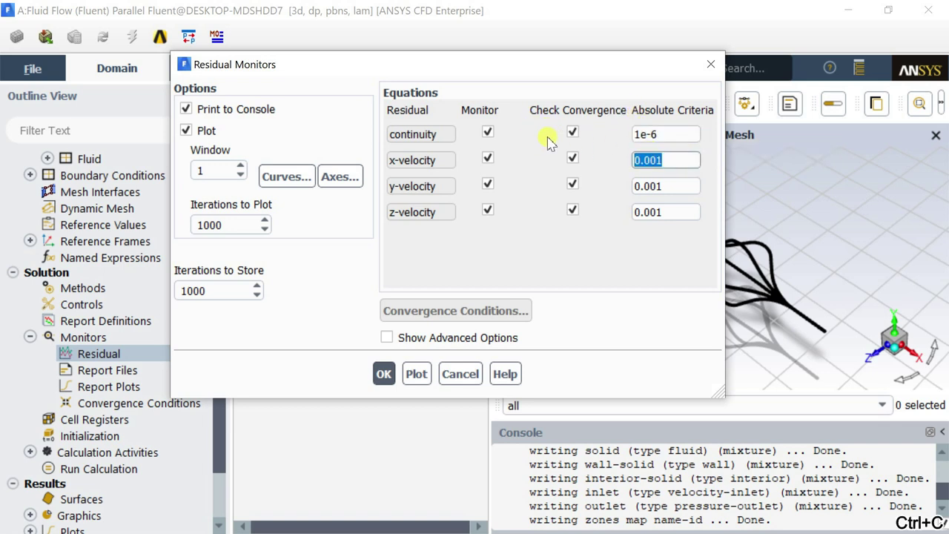
key("ctrl+v")
left_click_drag(677, 186, 602, 184)
key("ctrl+v")
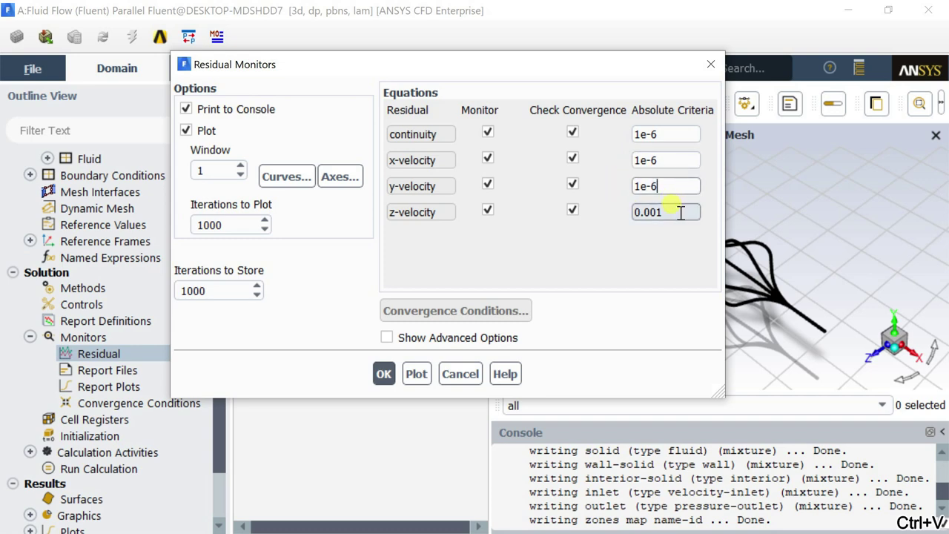
left_click_drag(678, 212, 588, 208)
key("ctrl+v")
left_click(386, 374)
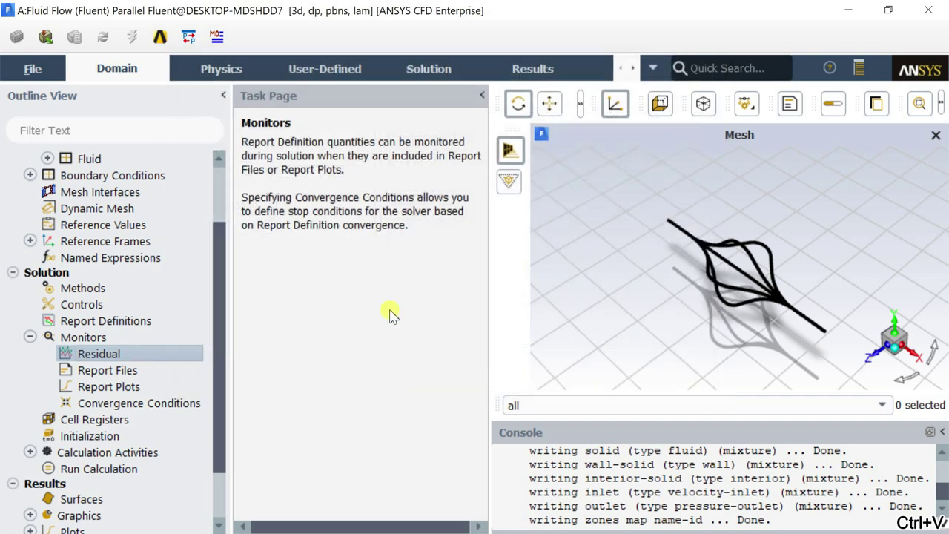
scroll(186, 322, "down", 1)
Step: Run standard initialization computed from the inlet, setting X velocity to 0.001 m/s
left_click(88, 382)
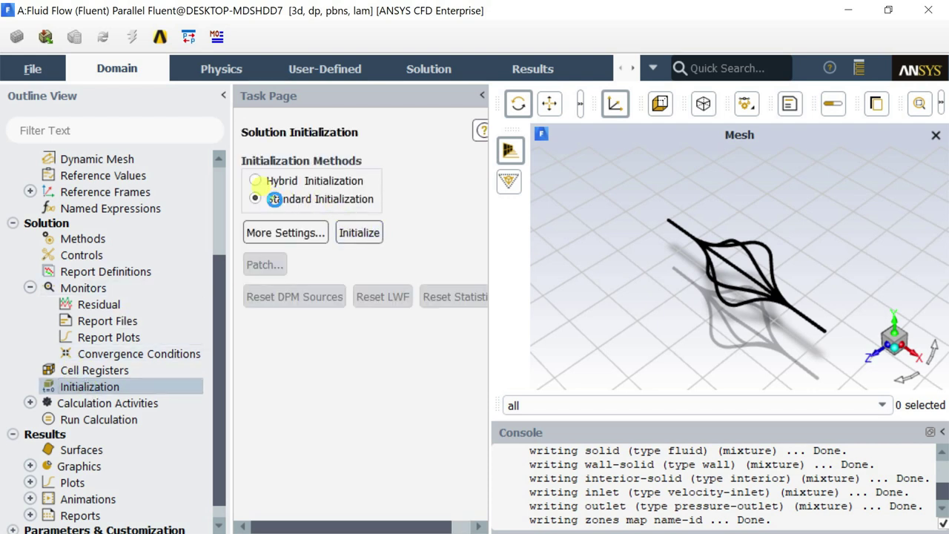
left_click(274, 199)
left_click(304, 239)
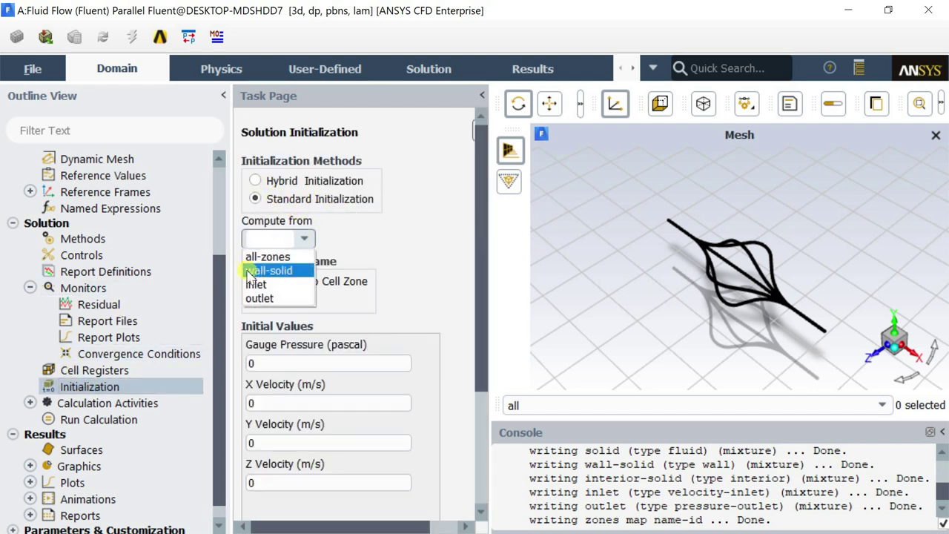
left_click(256, 284)
scroll(358, 315, "down", 3)
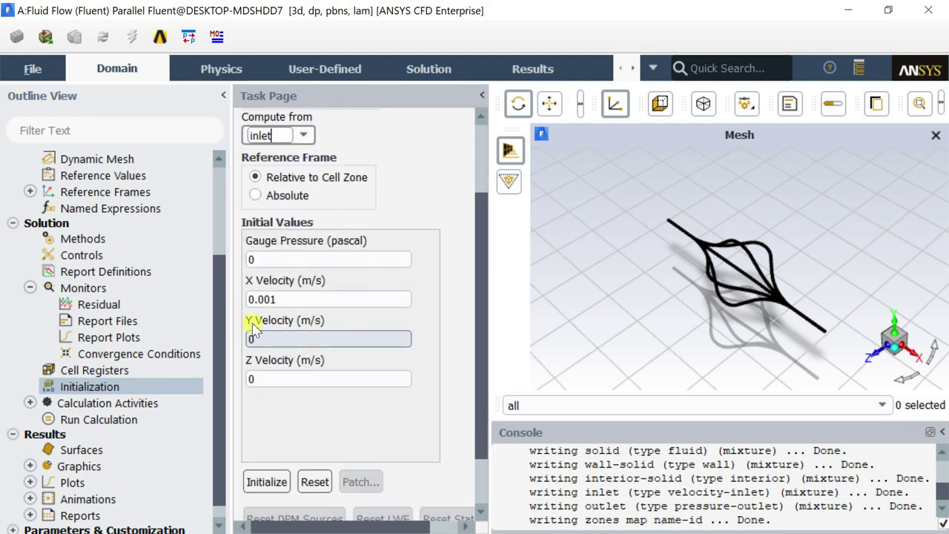
left_click(263, 484)
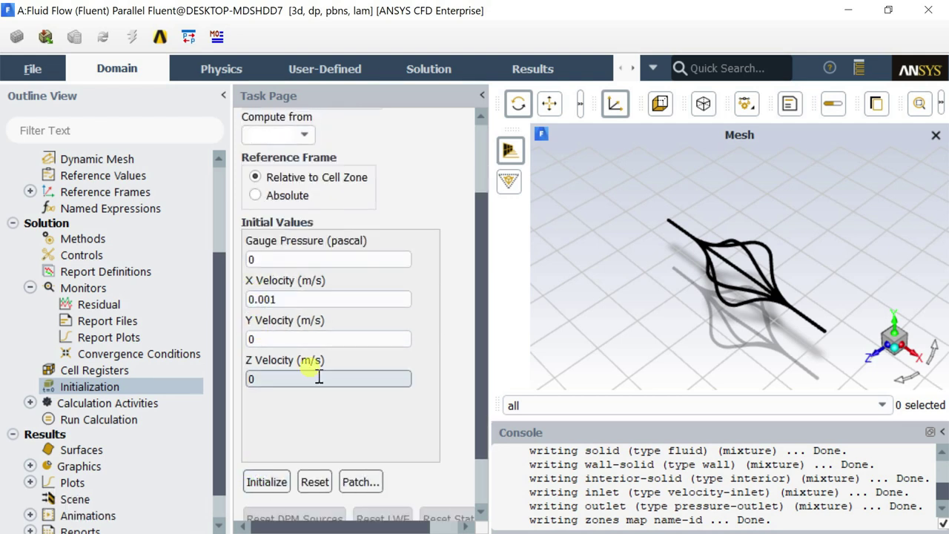
left_click(104, 420)
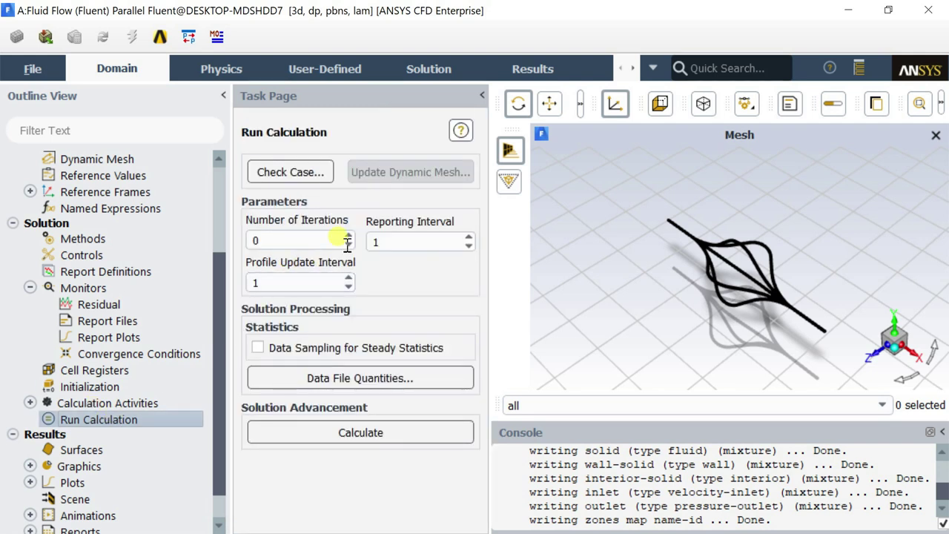
Step: Run the calculation until it converges in about 200 iterations, then dismiss the completion message
double_click(318, 240)
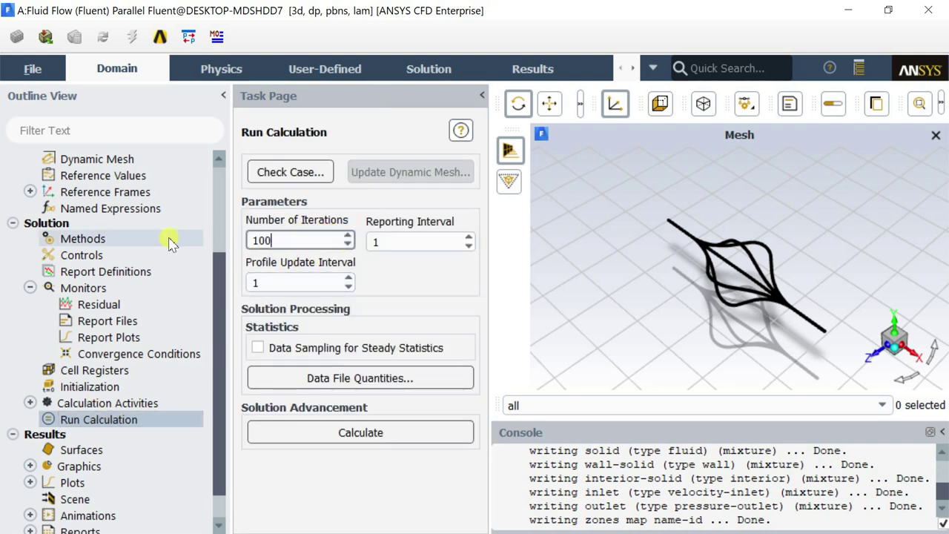
left_click(328, 431)
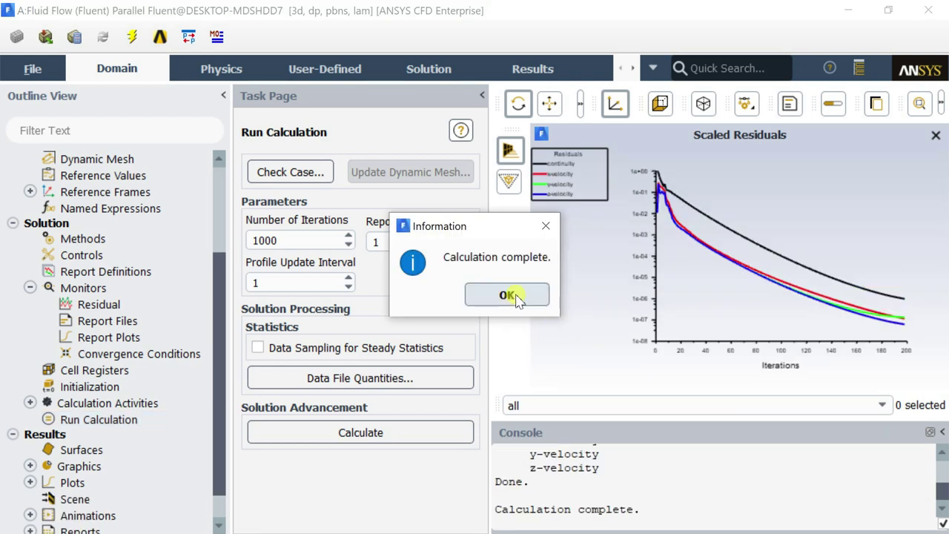
left_click(509, 295)
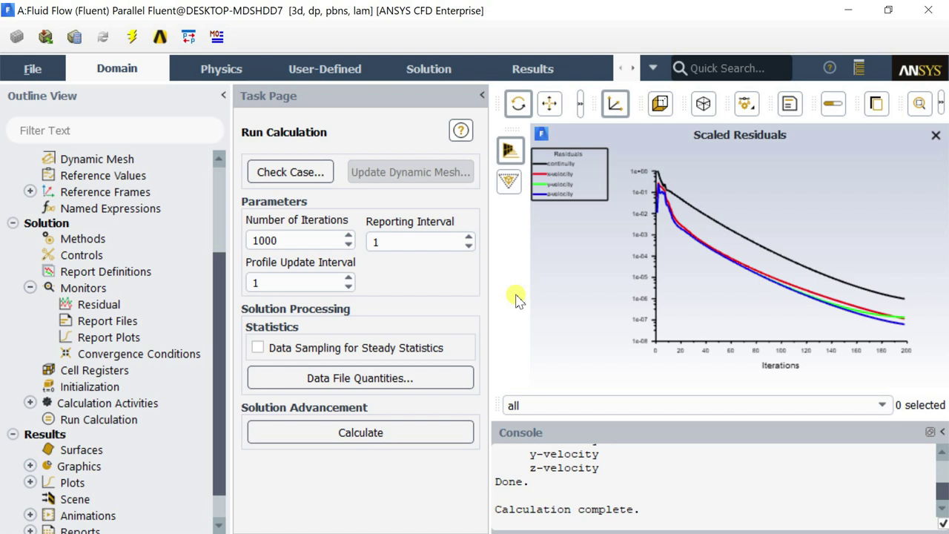
Step: Close Fluent after confirming the quit warning, and open the Results cell in CFD-Post
left_click(928, 11)
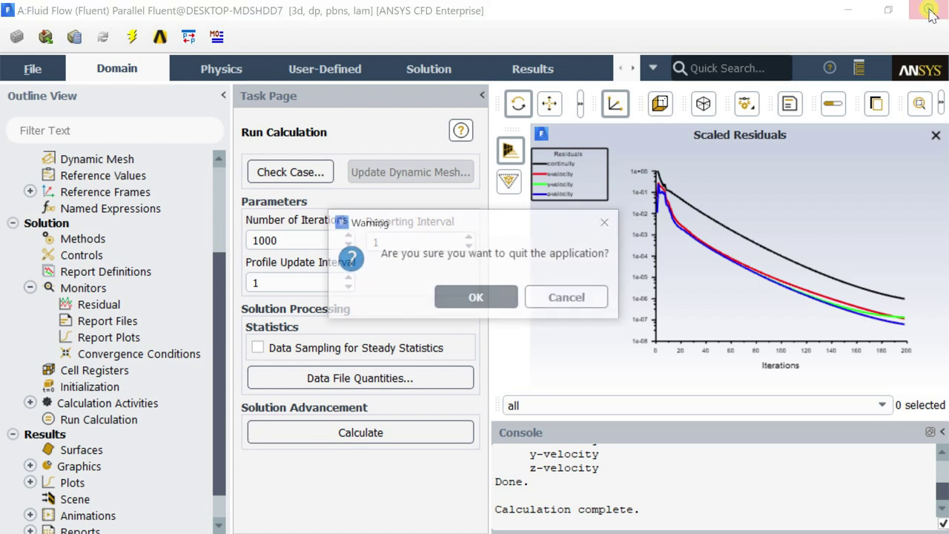
left_click(474, 298)
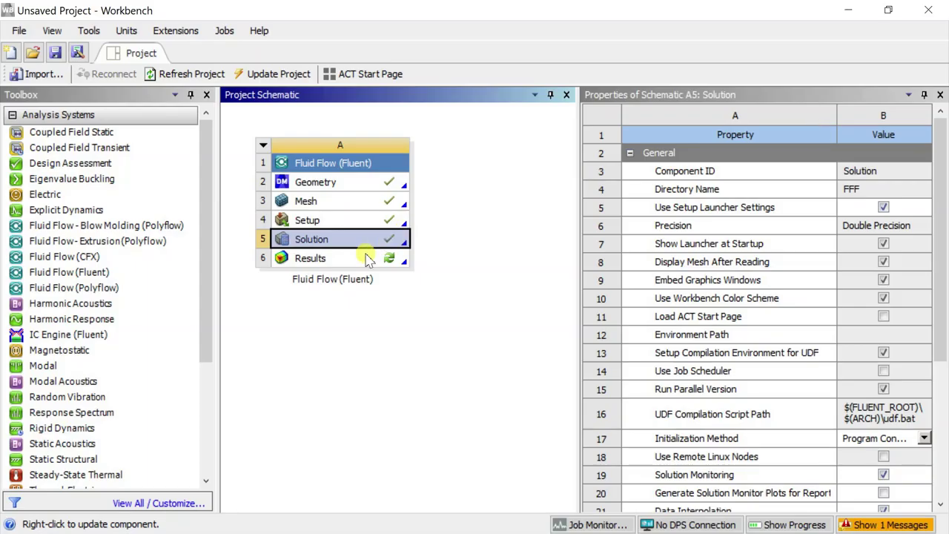
double_click(367, 257)
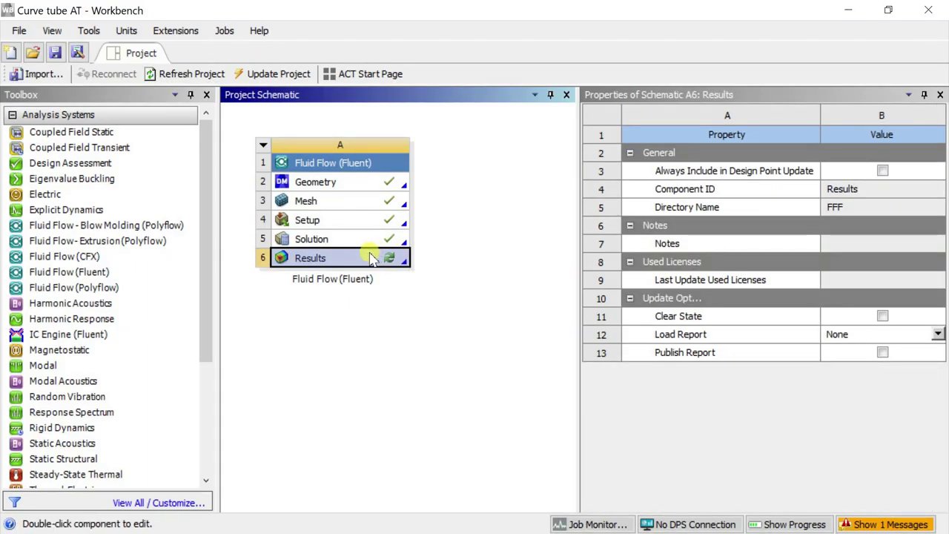
double_click(372, 257)
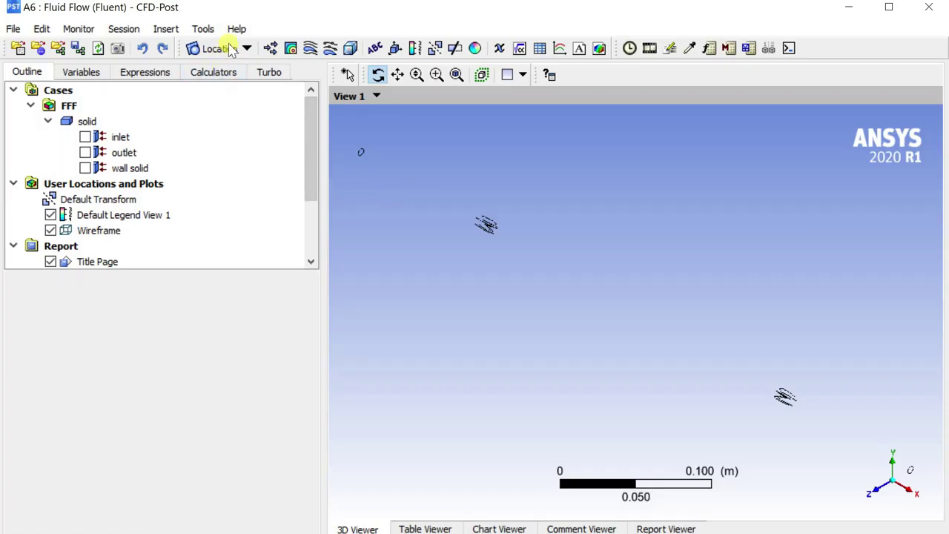
Step: Insert Plane 1 as an XY plane at Z = 0 and view the pipe along Z
left_click(231, 49)
left_click(247, 127)
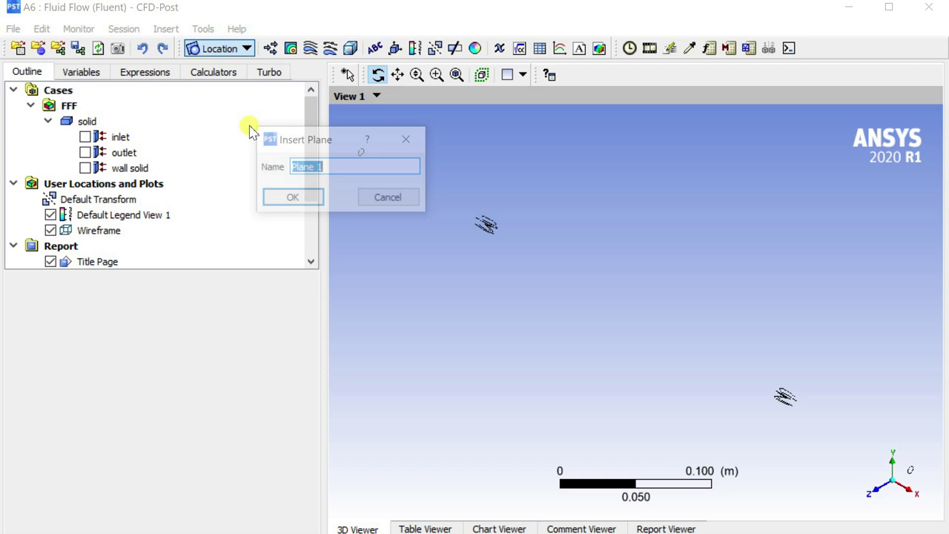
left_click(311, 197)
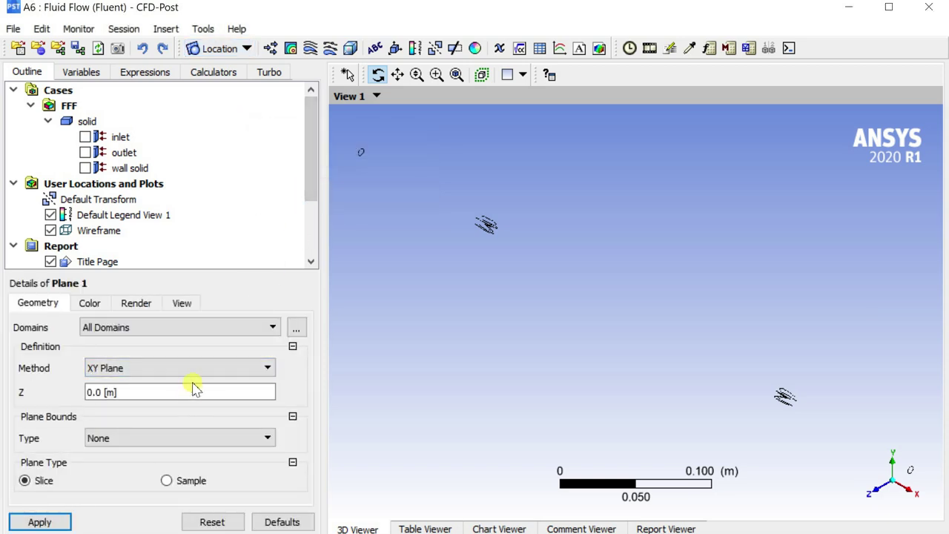
left_click(45, 514)
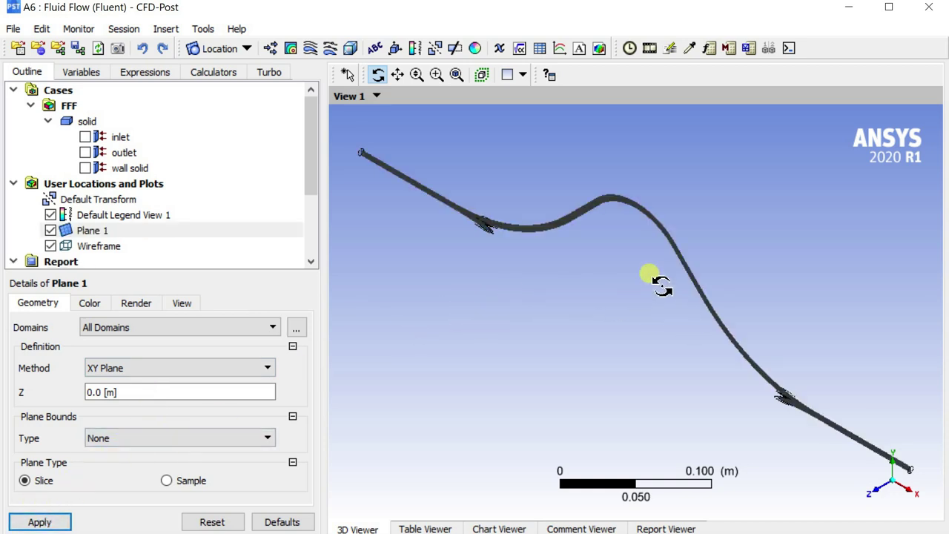
left_click(880, 491)
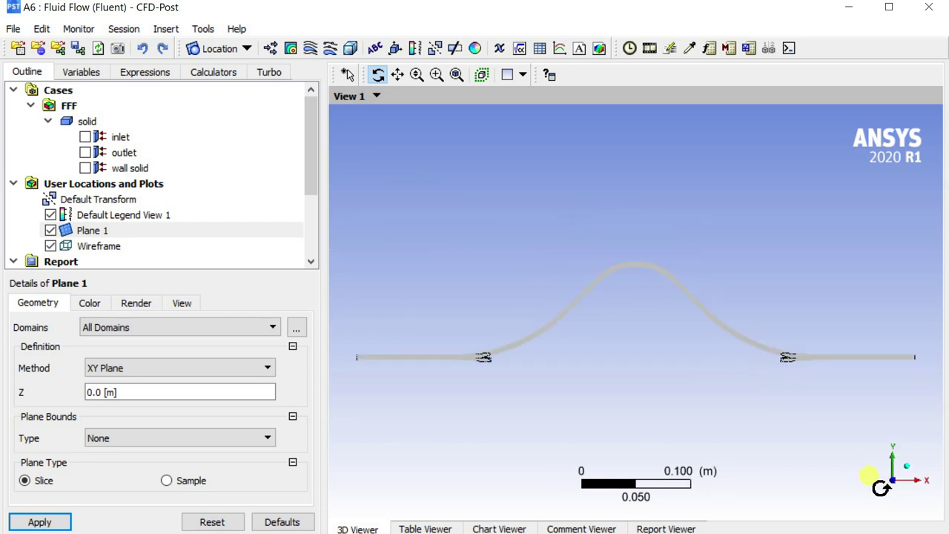
left_click(290, 49)
Step: Make Contour 1 colour Plane 1 by Velocity with a Local range and 100 levels
left_click(329, 121)
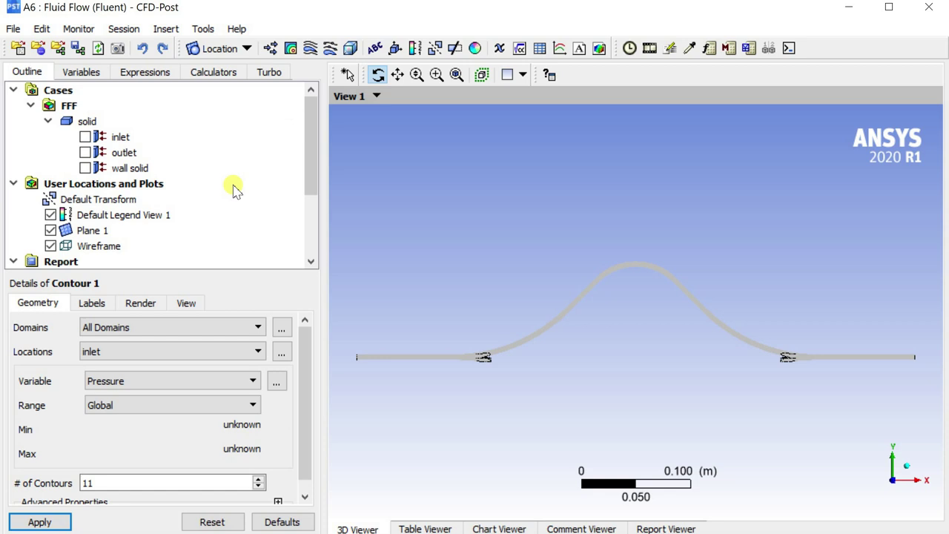
left_click(149, 357)
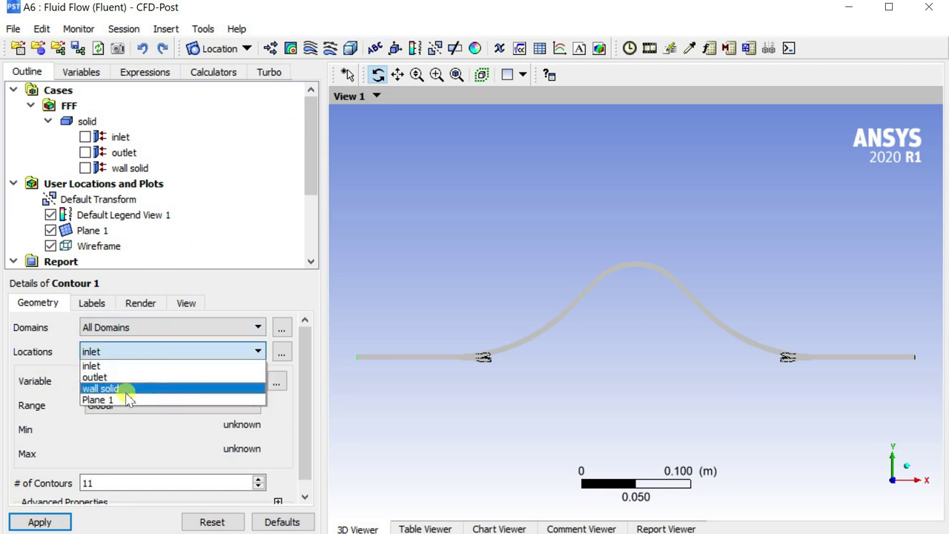
left_click(118, 401)
left_click(123, 382)
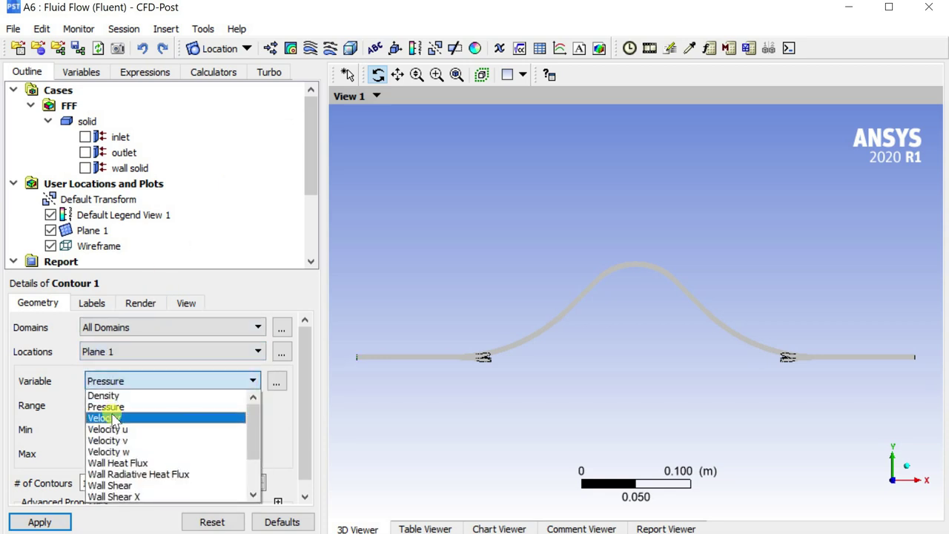
left_click(110, 418)
left_click(124, 415)
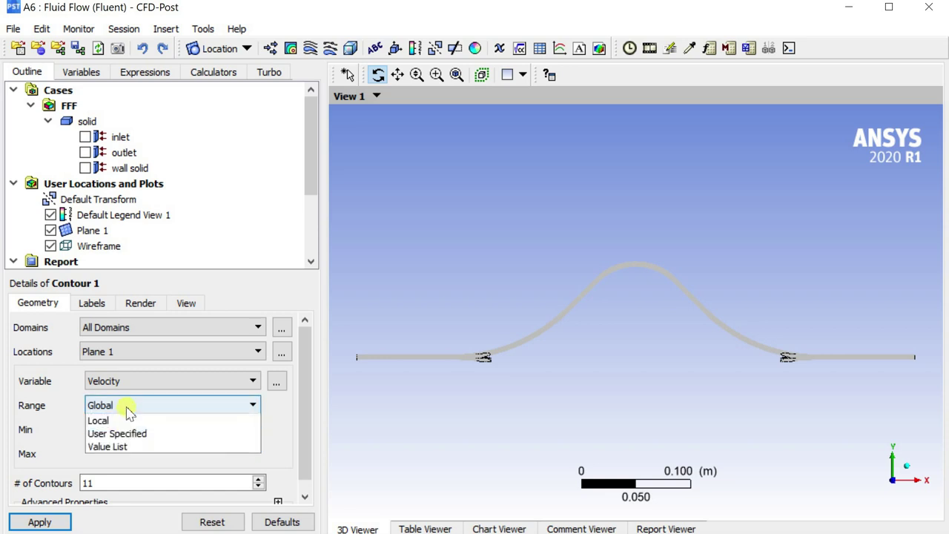
left_click(128, 433)
double_click(148, 488)
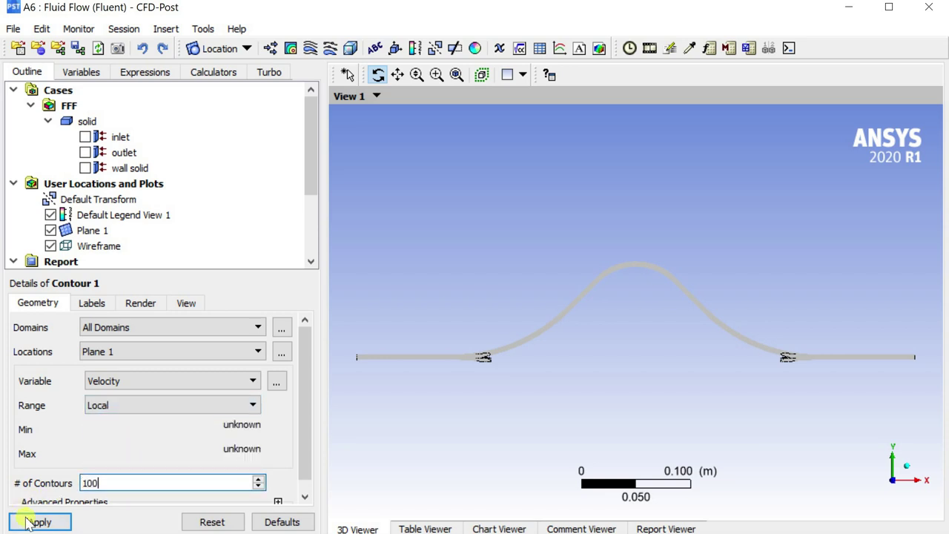
left_click(27, 523)
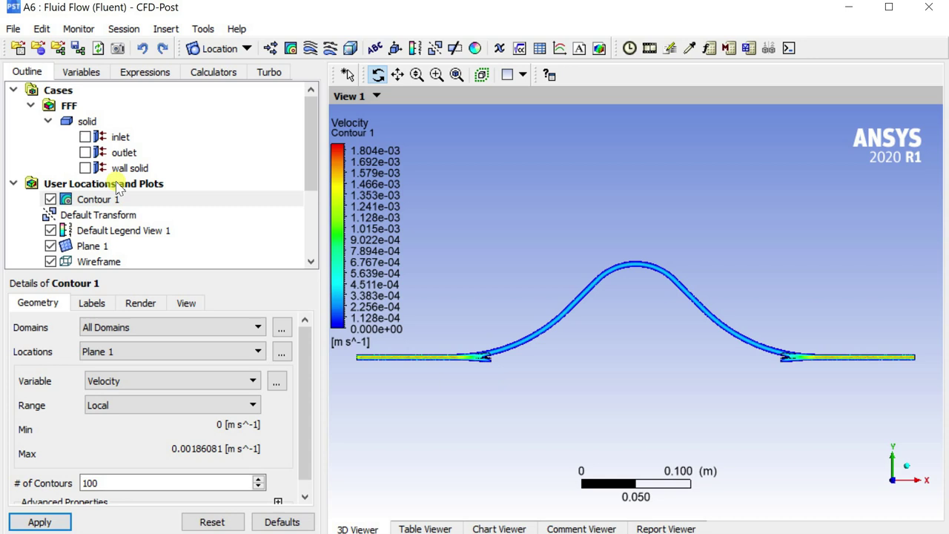
Step: Format Default Legend View 1 numbers as Fixed with precision 5
left_click(131, 234)
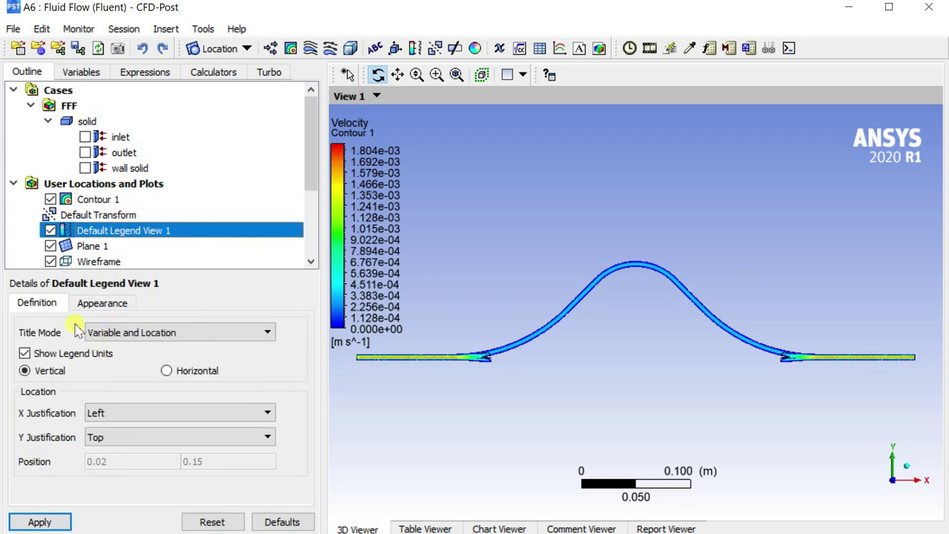
left_click(94, 305)
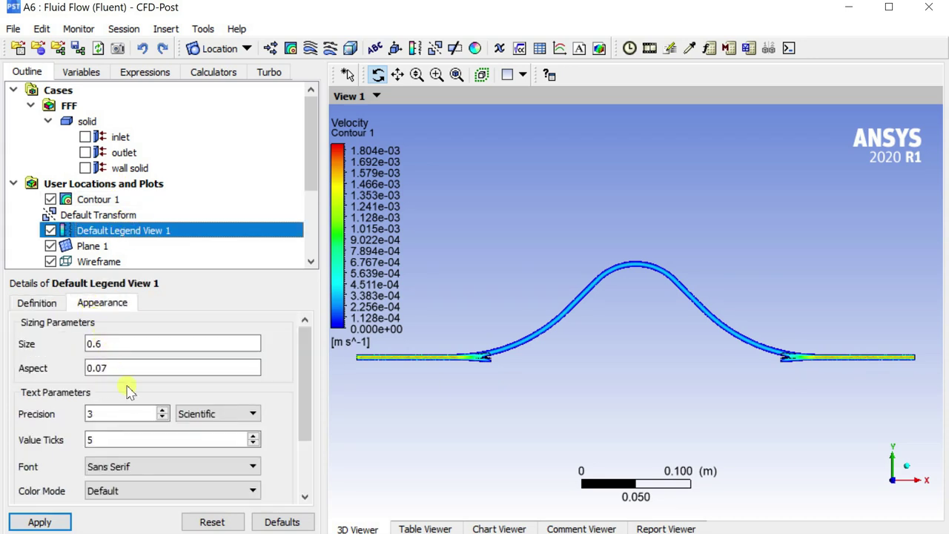
left_click(198, 415)
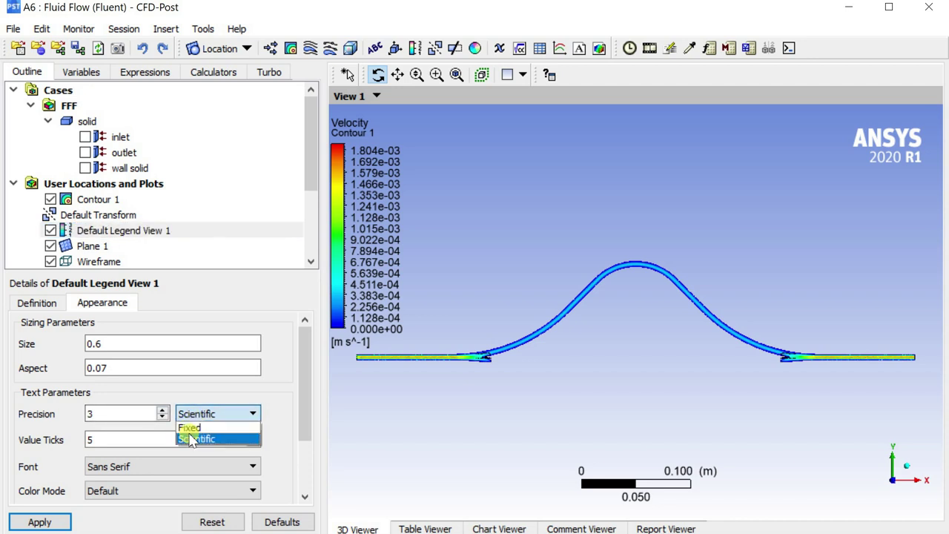
left_click(186, 424)
left_click(163, 410)
left_click(163, 410)
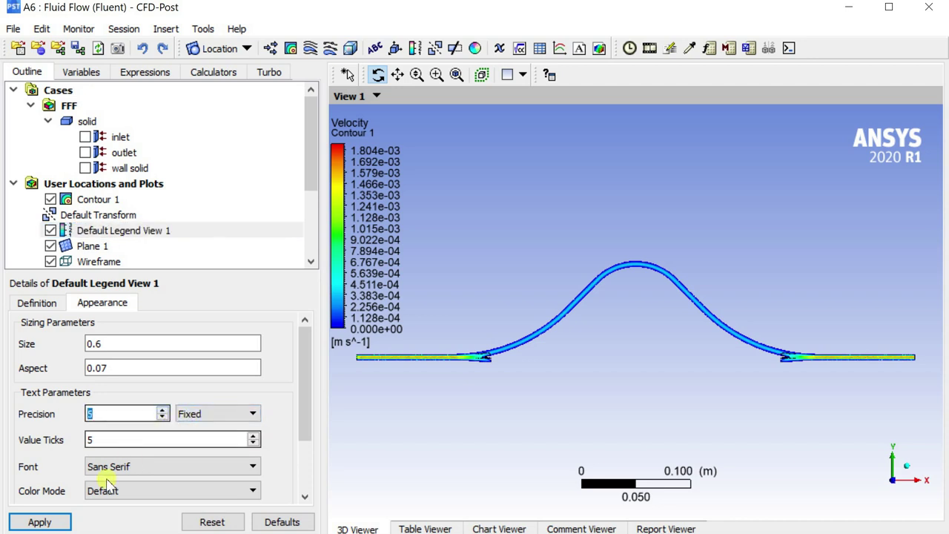
left_click(51, 523)
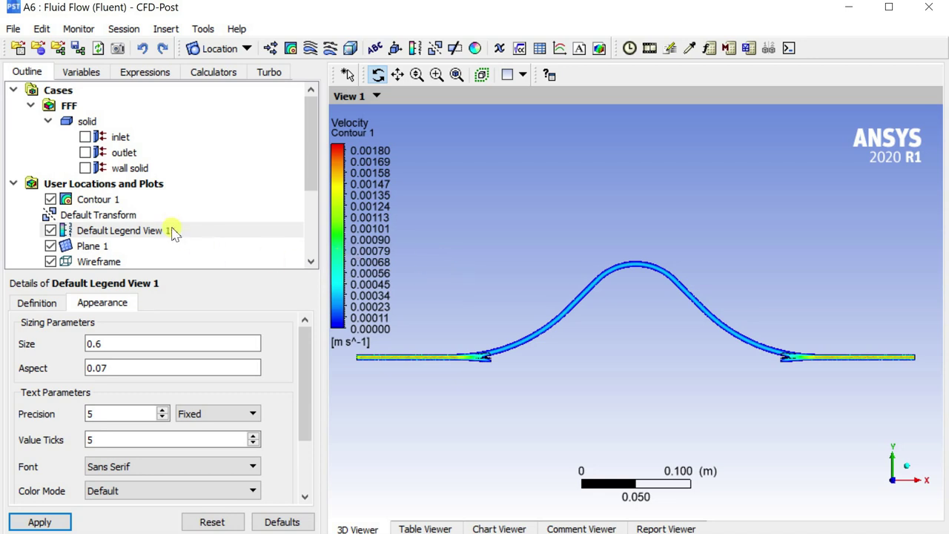
scroll(143, 232, "down", 1)
Step: Insert User Surface 1 as a Transformed Surface based on Plane 1
left_click(103, 201)
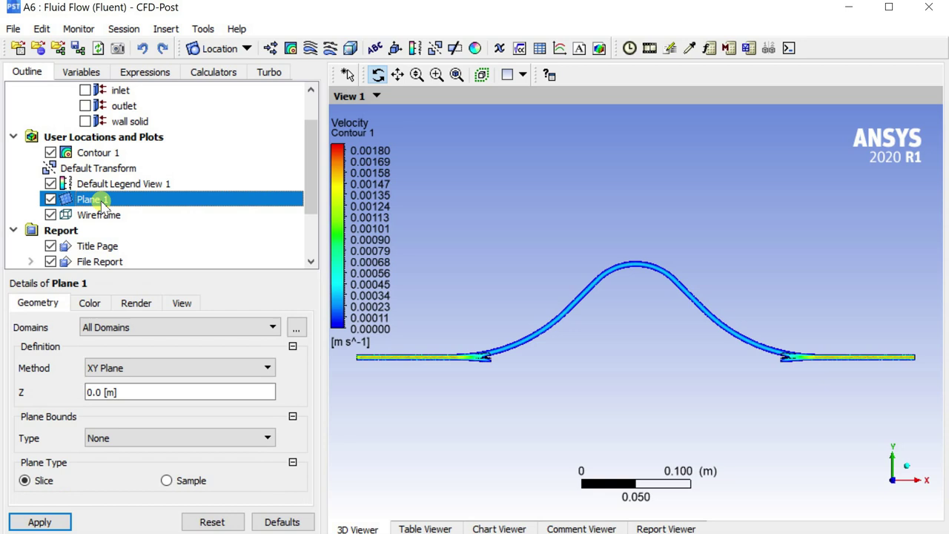
left_click(219, 48)
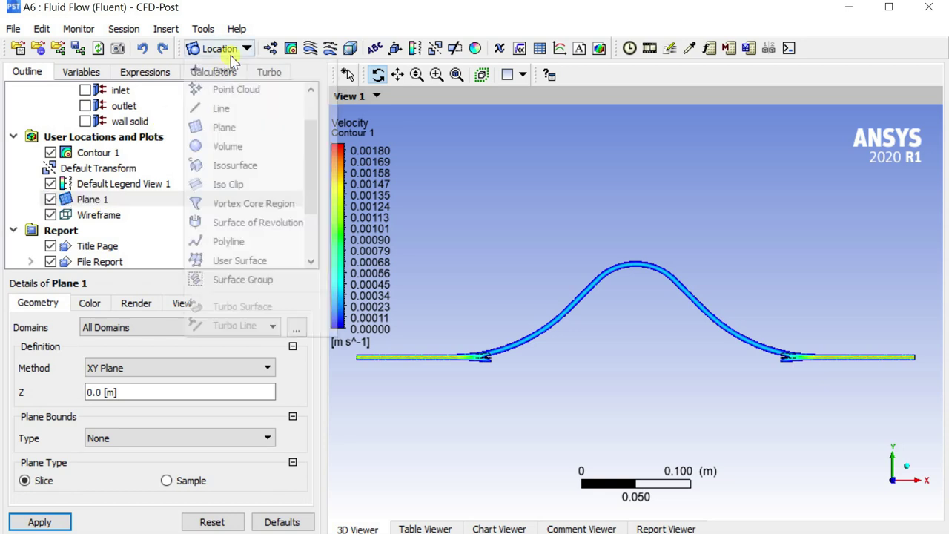
left_click(212, 261)
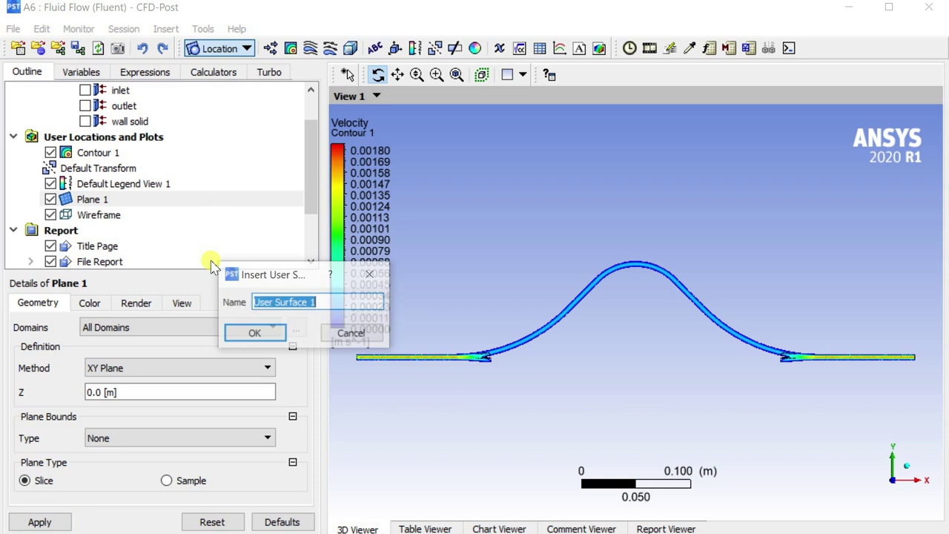
left_click(252, 330)
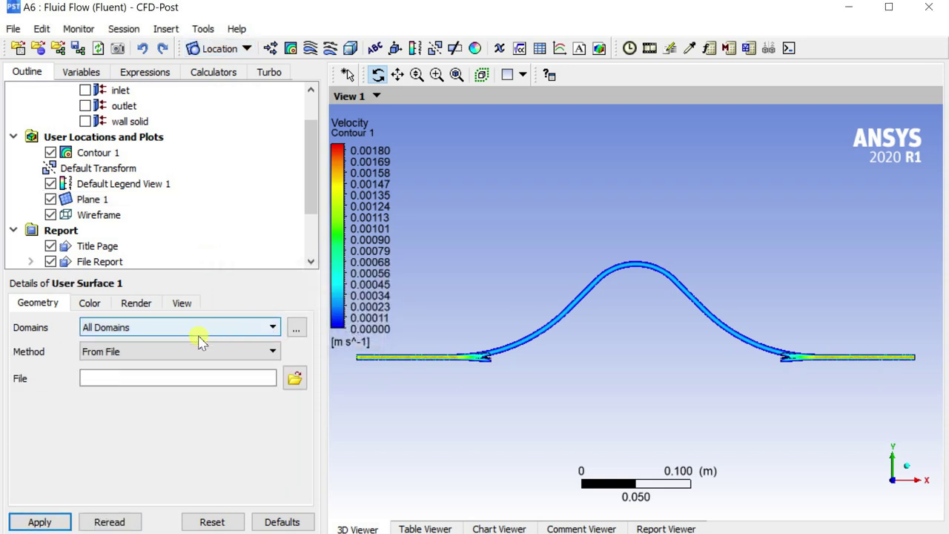
left_click(103, 351)
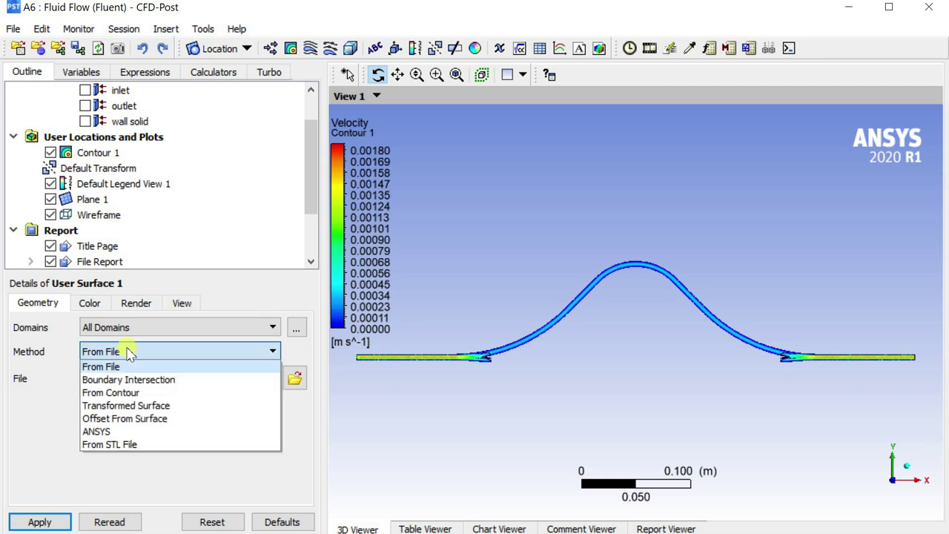
left_click(141, 405)
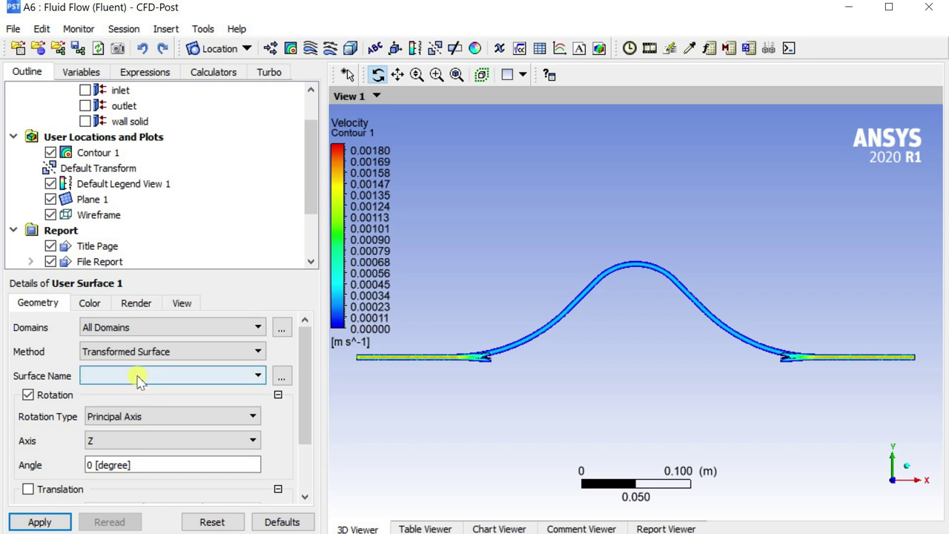
left_click(138, 378)
left_click(148, 424)
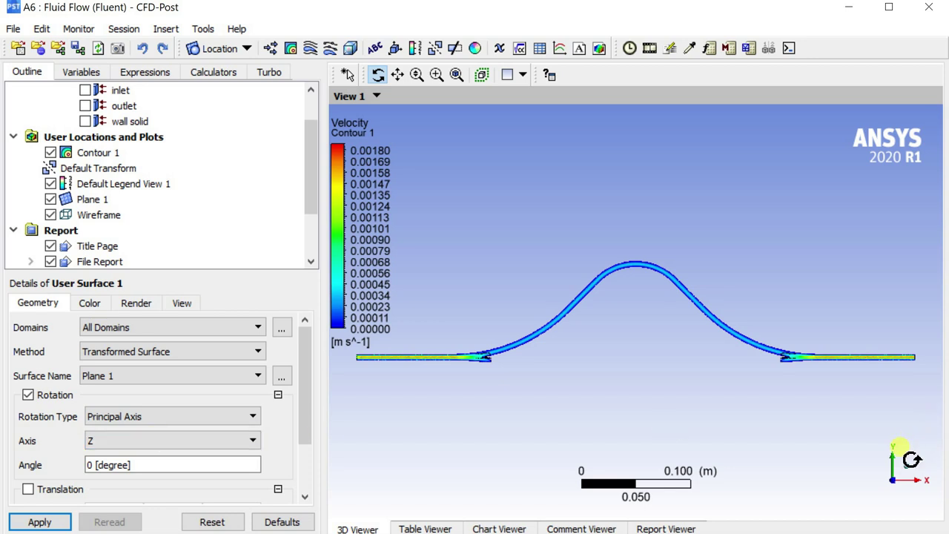
Step: Rotate User Surface 1 by 72 degrees about the X axis and apply
left_click_drag(911, 470, 801, 441)
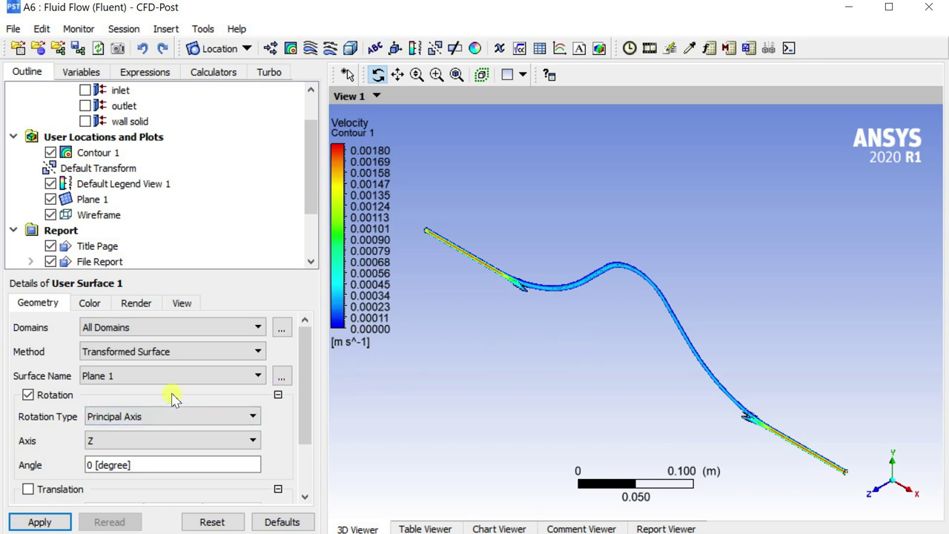
left_click(153, 440)
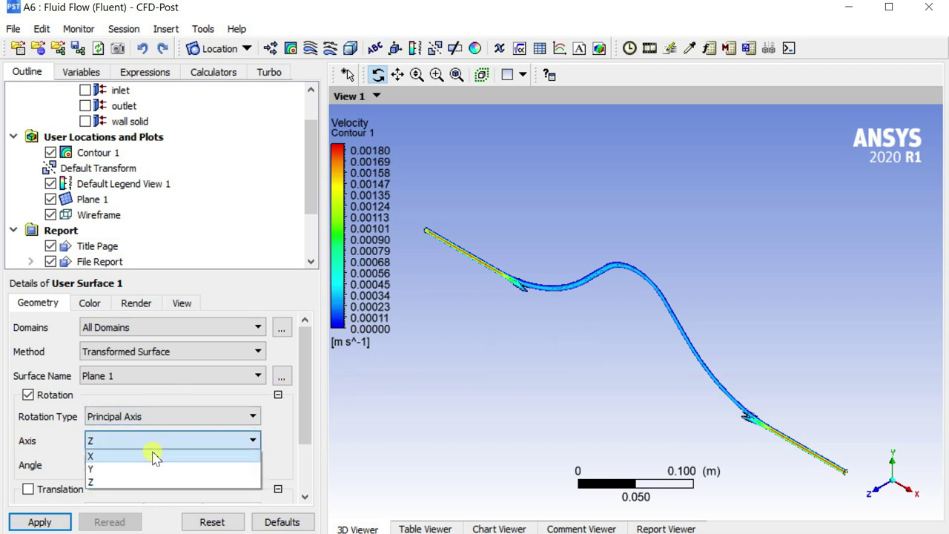
left_click(154, 457)
left_click(151, 465)
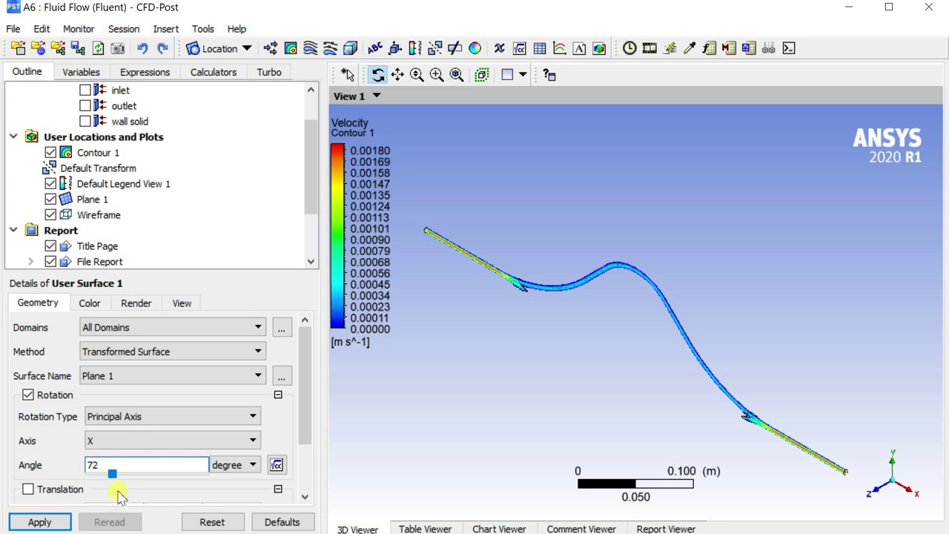
left_click(39, 519)
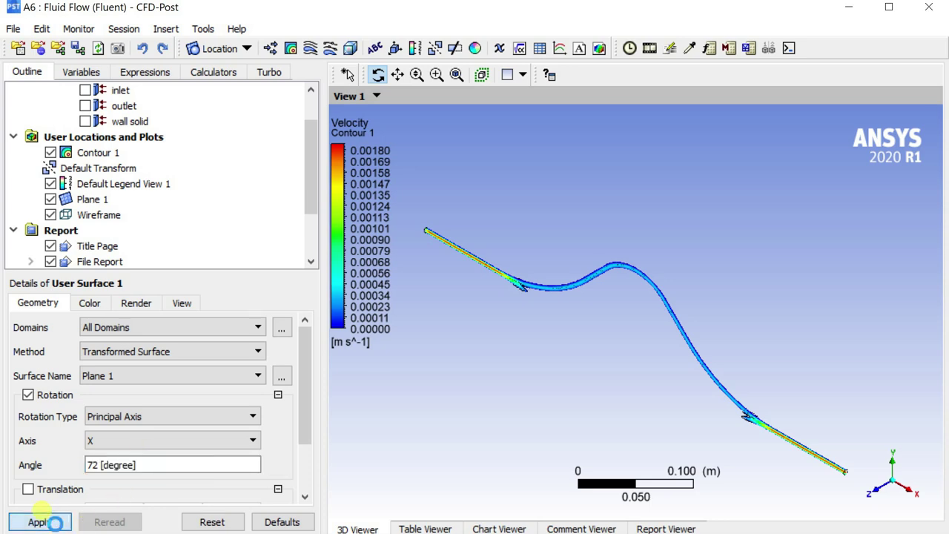
left_click_drag(617, 345, 653, 289)
Step: Duplicate User Surface 1 as User Surface 2 with a 144 degree rotation
right_click(132, 221)
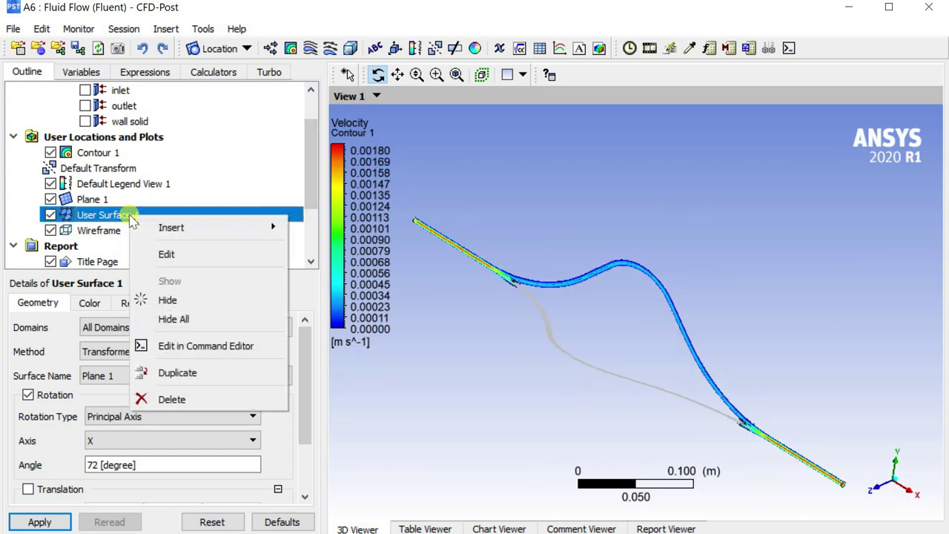
left_click(211, 374)
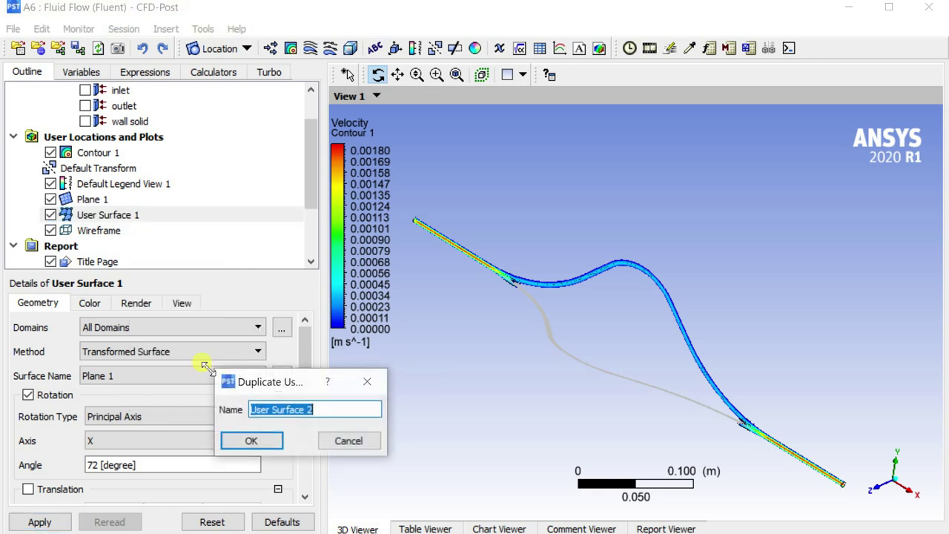
left_click(273, 440)
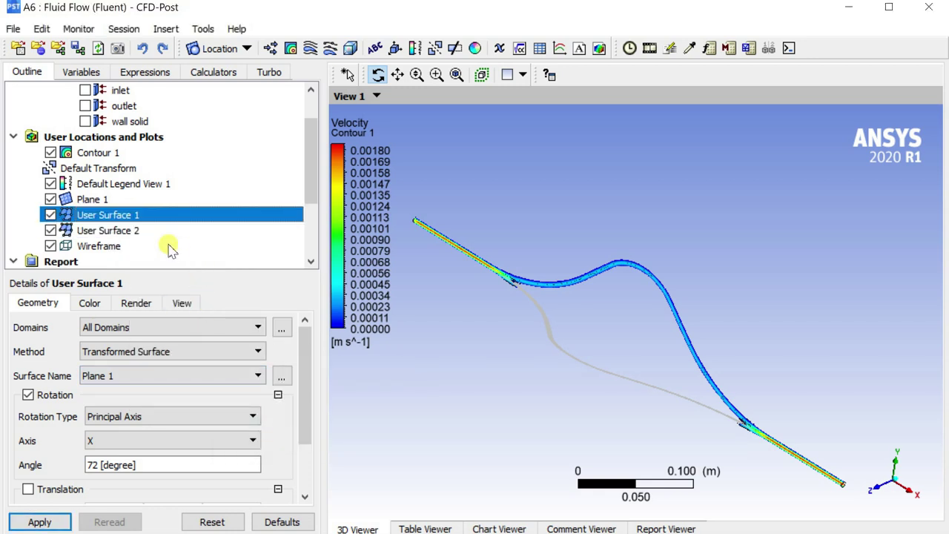
left_click(149, 233)
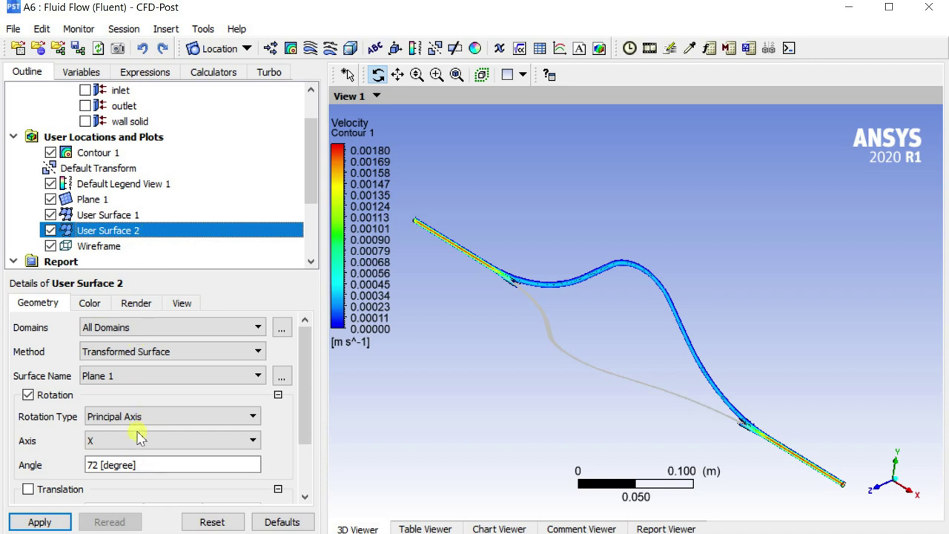
left_click(146, 472)
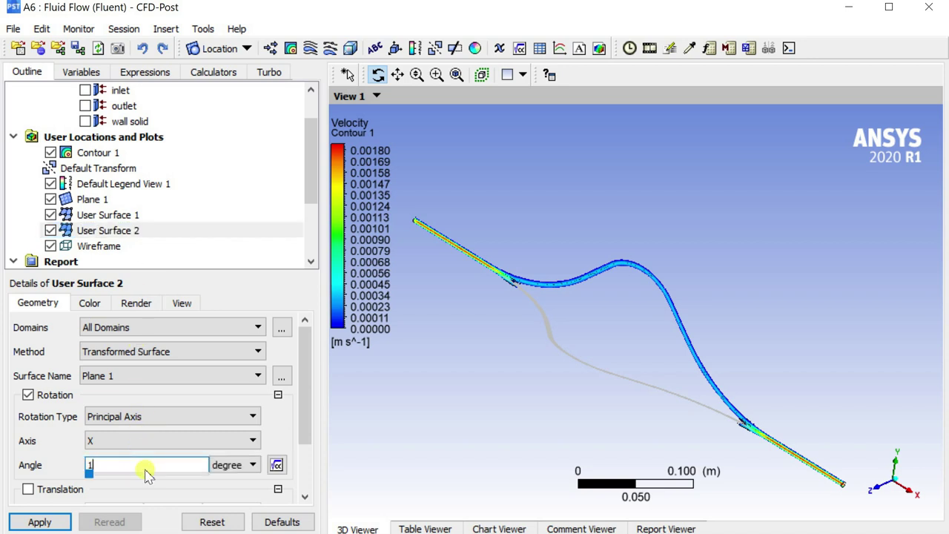
left_click(63, 522)
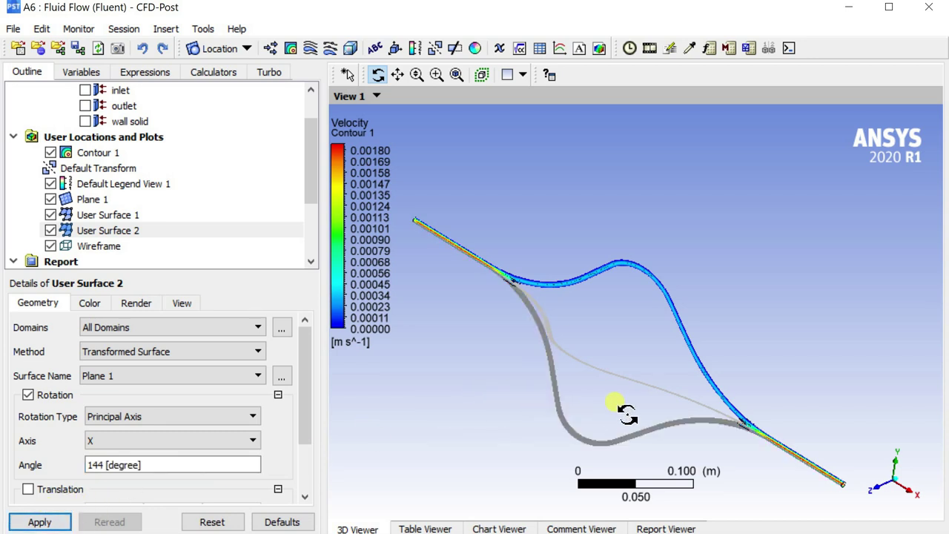
mouse_move(615, 404)
left_mouse_down()
mouse_move(633, 405)
mouse_move(627, 380)
mouse_move(620, 388)
left_mouse_up()
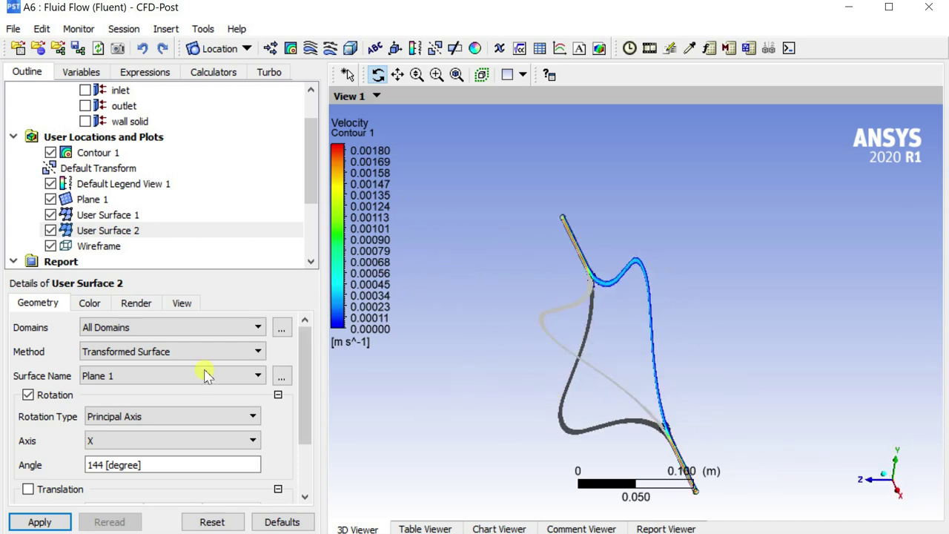
Step: Duplicate User Surface 2 as User Surface 3 with a 216 degree rotation
right_click(148, 231)
left_click(156, 390)
left_click(218, 460)
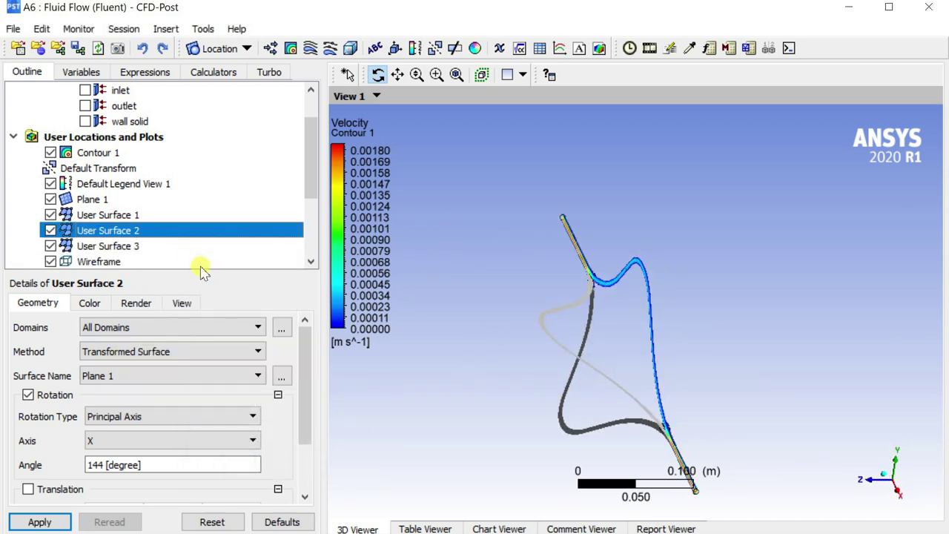
left_click(159, 246)
double_click(144, 464)
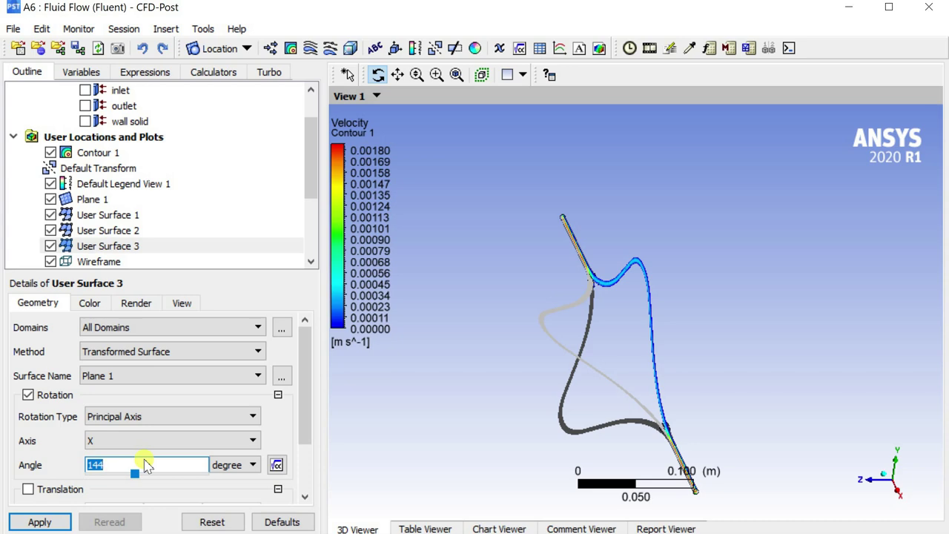
left_click(41, 520)
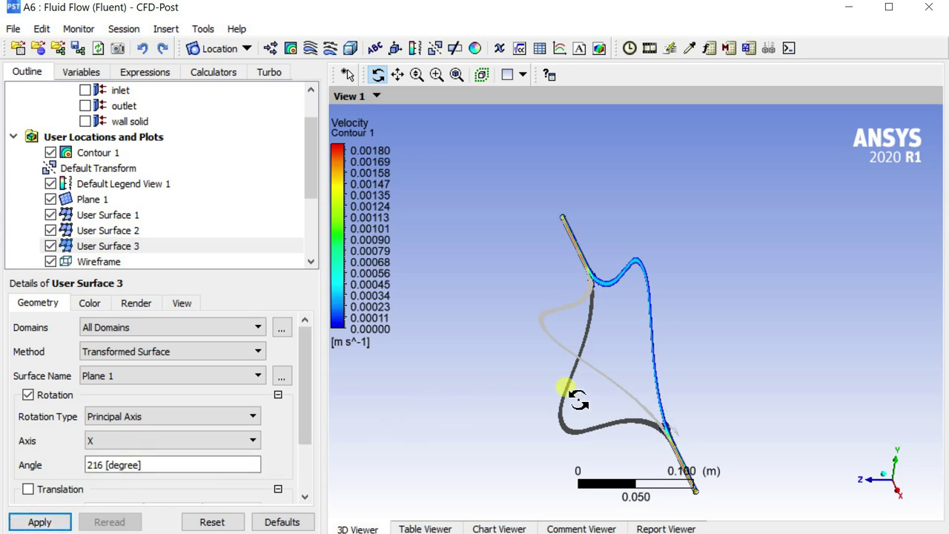
left_click_drag(568, 388, 623, 381)
Step: Duplicate User Surface 3 as User Surface 4 with a 288 degree rotation
right_click(119, 246)
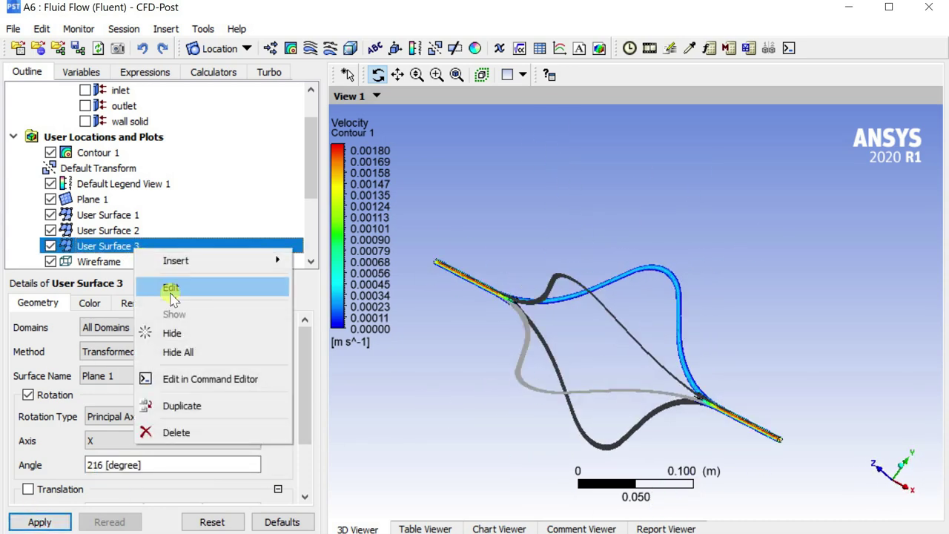
left_click(155, 404)
left_click(219, 475)
left_click(159, 261)
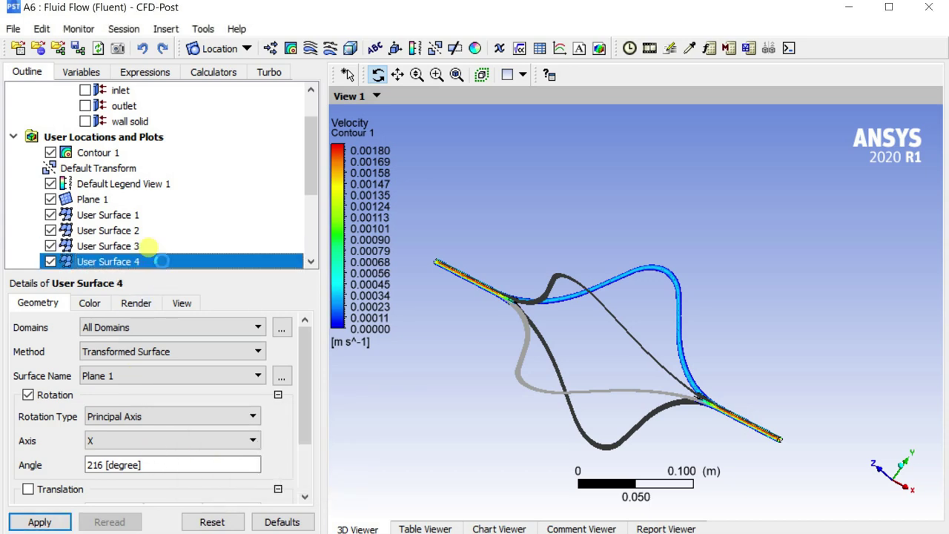
double_click(148, 464)
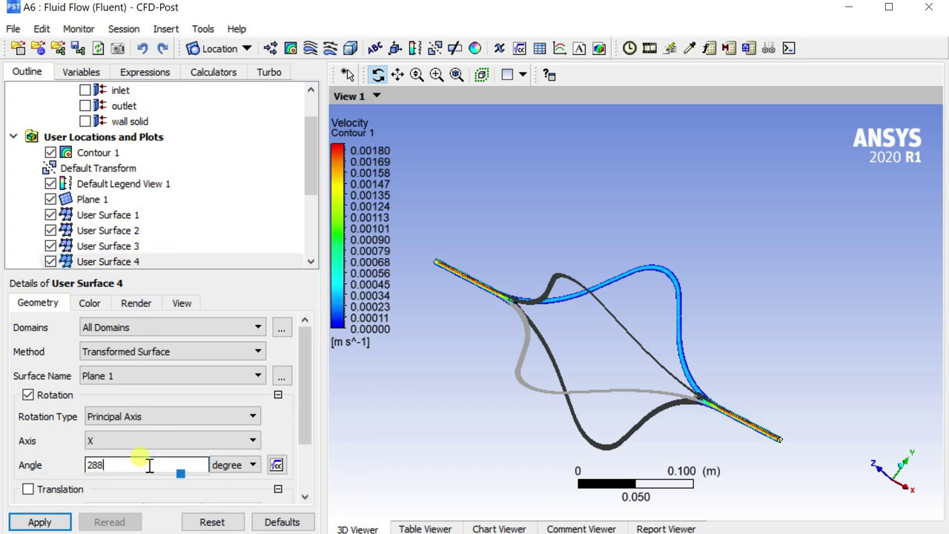
type("288")
left_click(39, 521)
left_click_drag(526, 340, 619, 441)
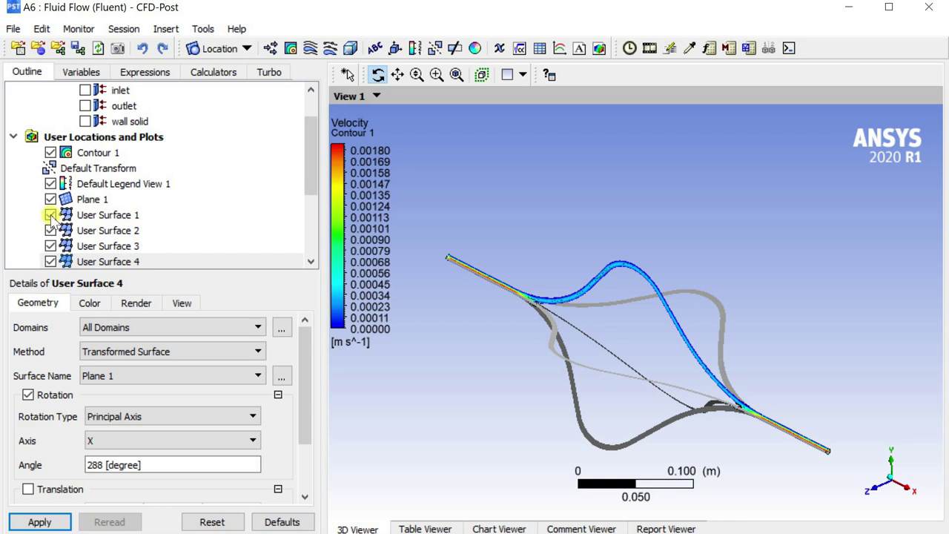
Step: Duplicate Contour 1 as Contour 2 and place it on User Surface 1
left_click(89, 168)
left_click(86, 153)
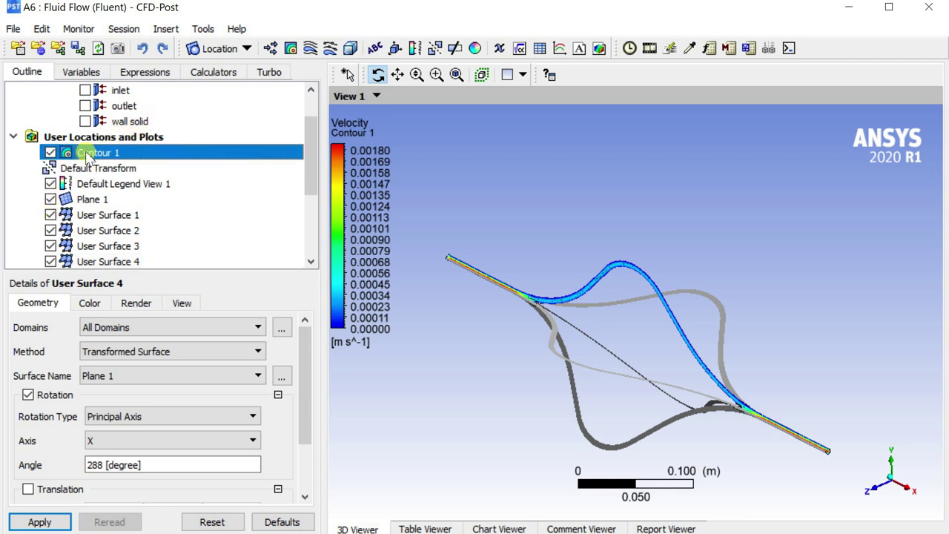
right_click(87, 153)
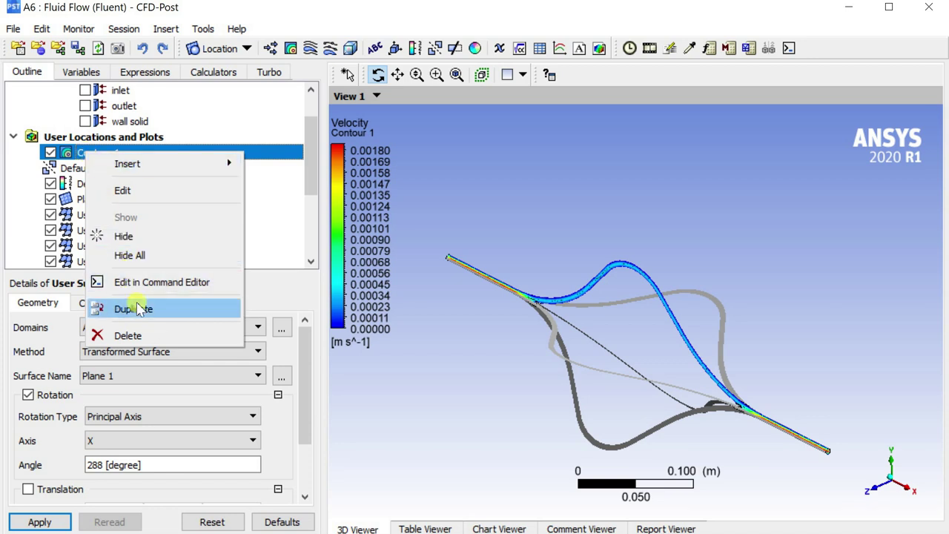
left_click(134, 308)
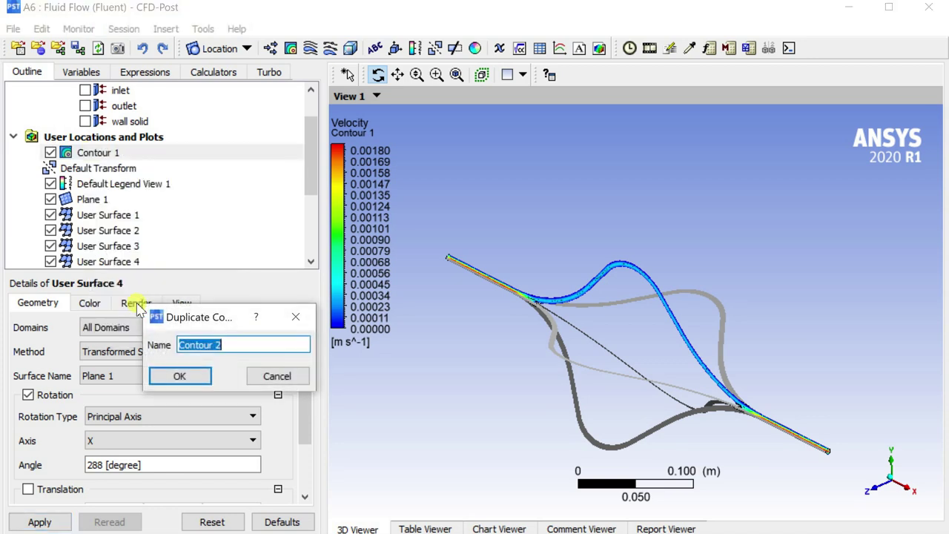
left_click(177, 376)
left_click(150, 170)
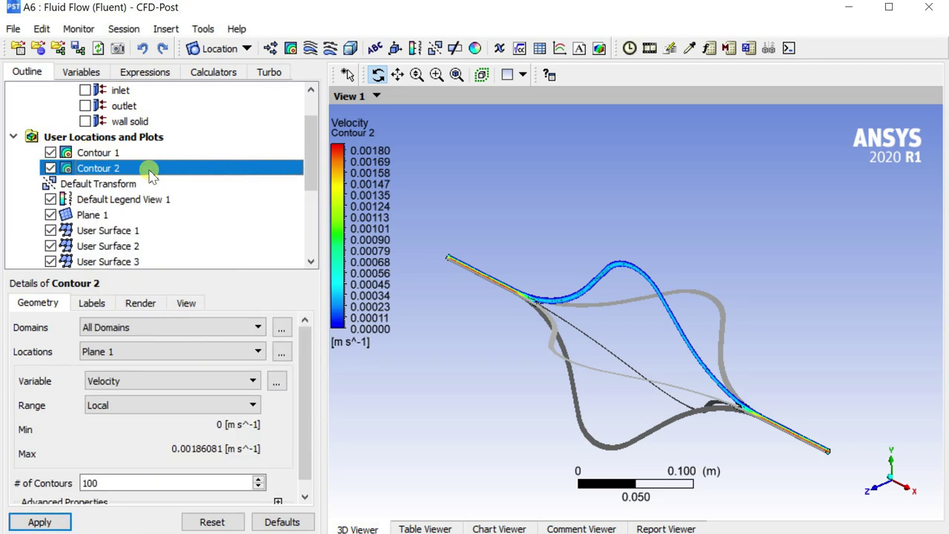
left_click(150, 351)
left_click(148, 413)
left_click(55, 513)
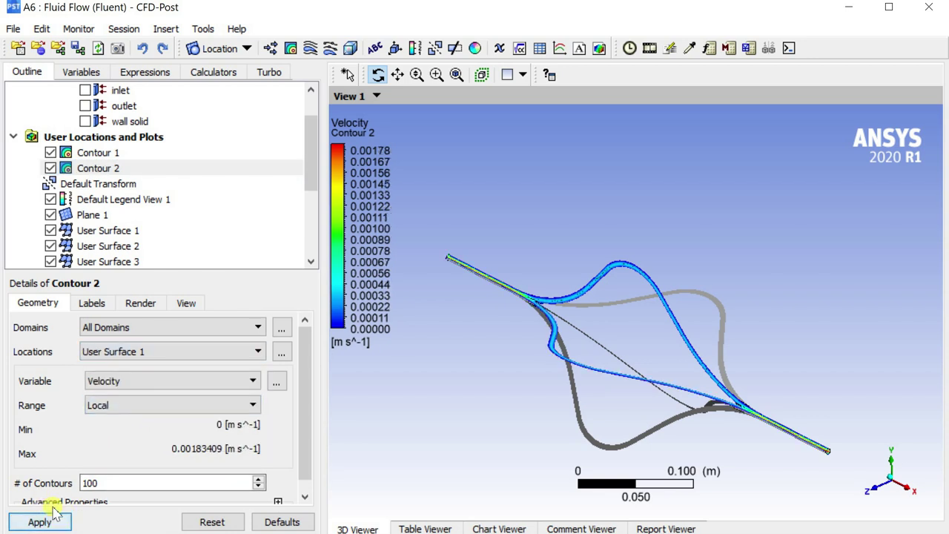
Step: Duplicate Contour 2 as Contour 3 and place it on User Surface 2
right_click(159, 169)
left_click(270, 328)
left_click(269, 391)
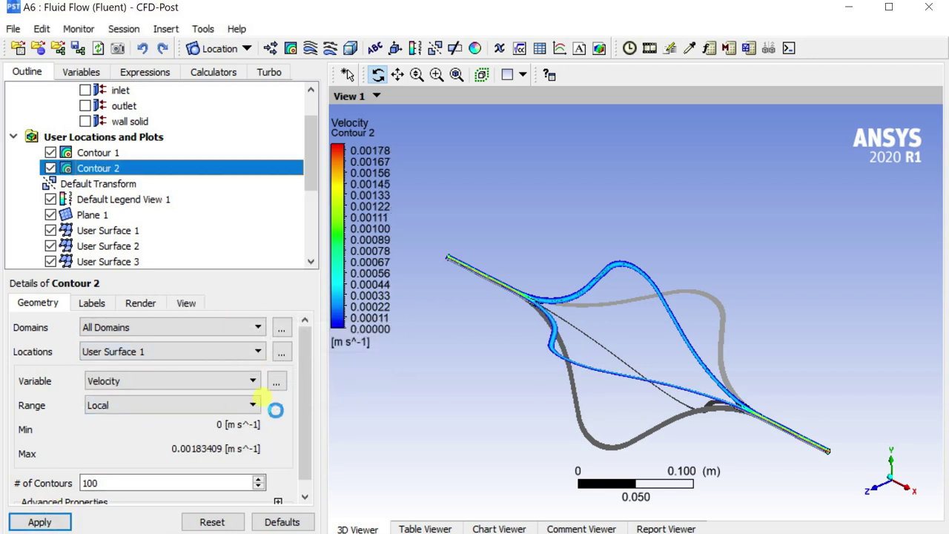
left_click(208, 184)
left_click(171, 352)
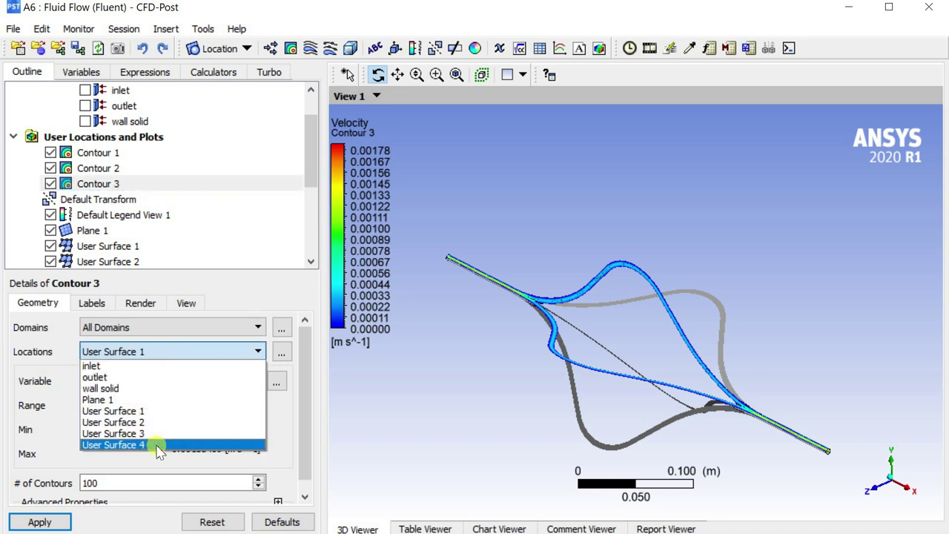
left_click(176, 421)
left_click(57, 522)
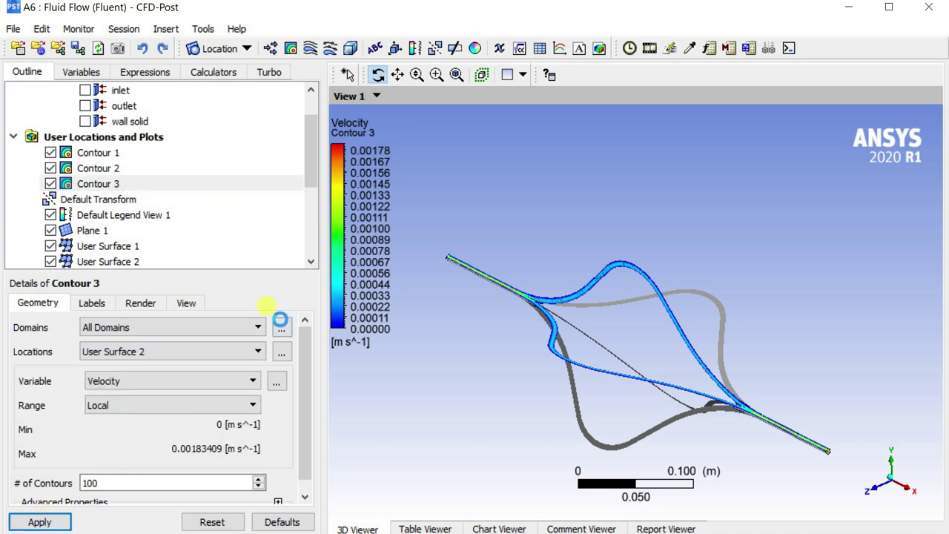
Step: Duplicate Contour 3 as Contour 4 and place it on User Surface 3
right_click(153, 188)
left_click(148, 339)
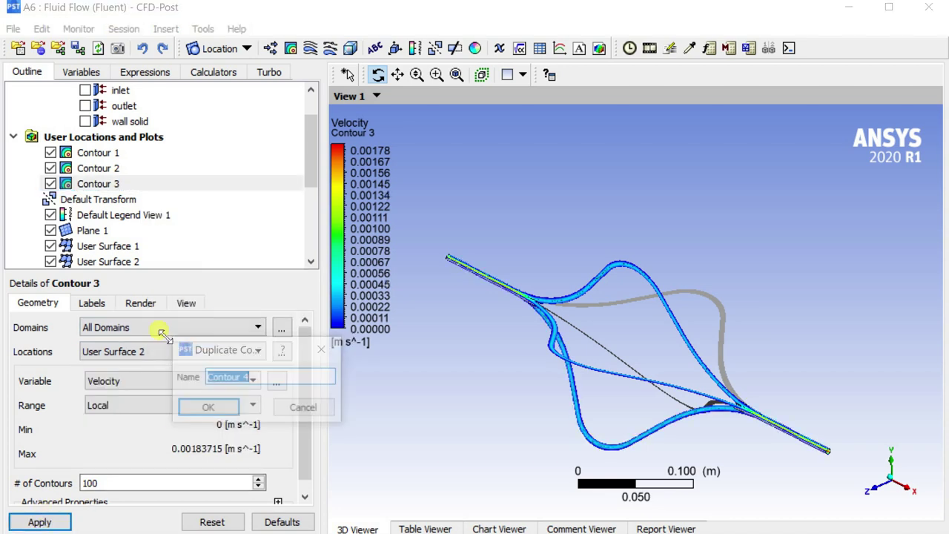
left_click(220, 408)
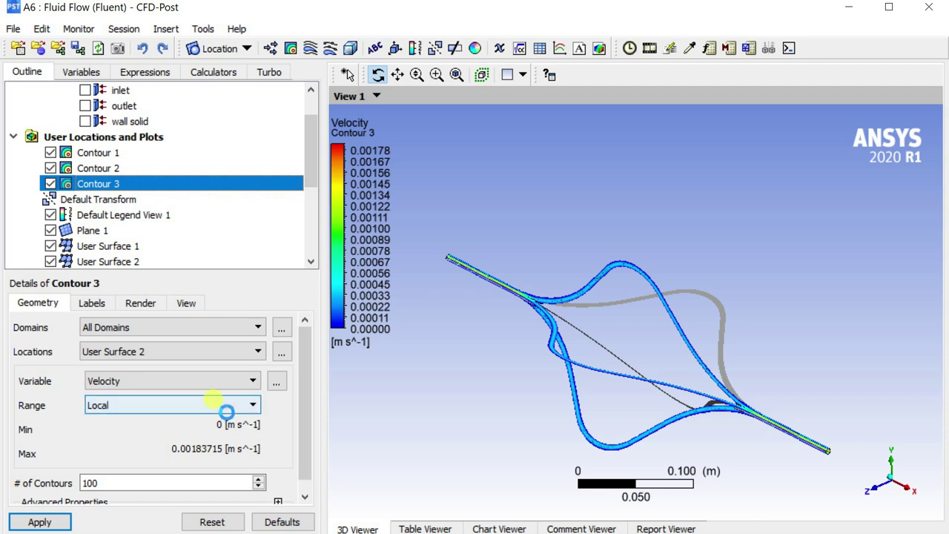
left_click(141, 200)
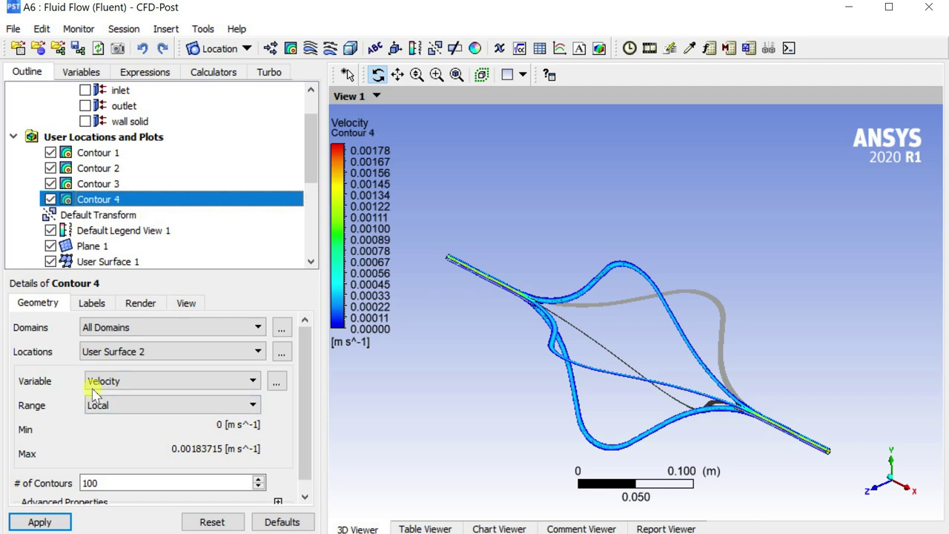
left_click(104, 352)
left_click(93, 447)
left_click(41, 522)
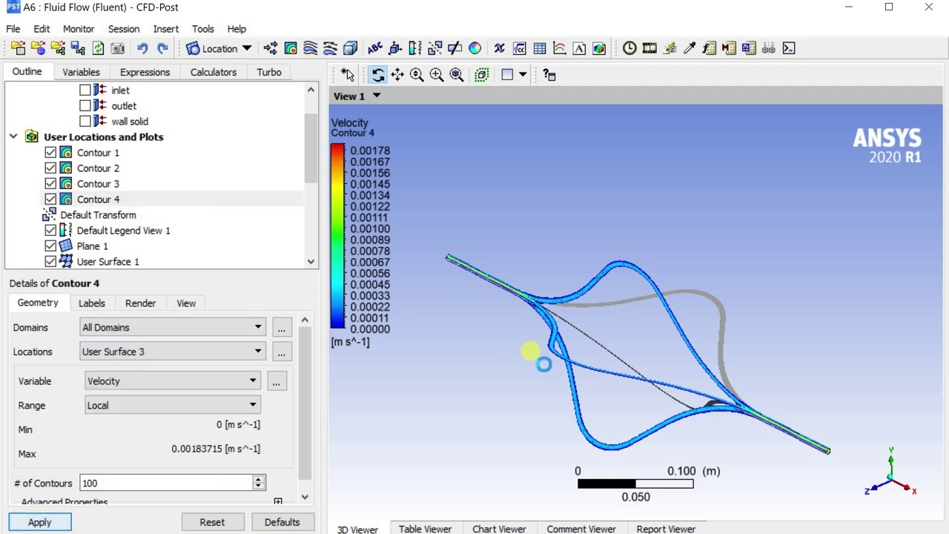
left_click_drag(544, 364, 620, 414)
Step: Duplicate Contour 4 as Contour 5 and place it on User Surface 4
right_click(96, 199)
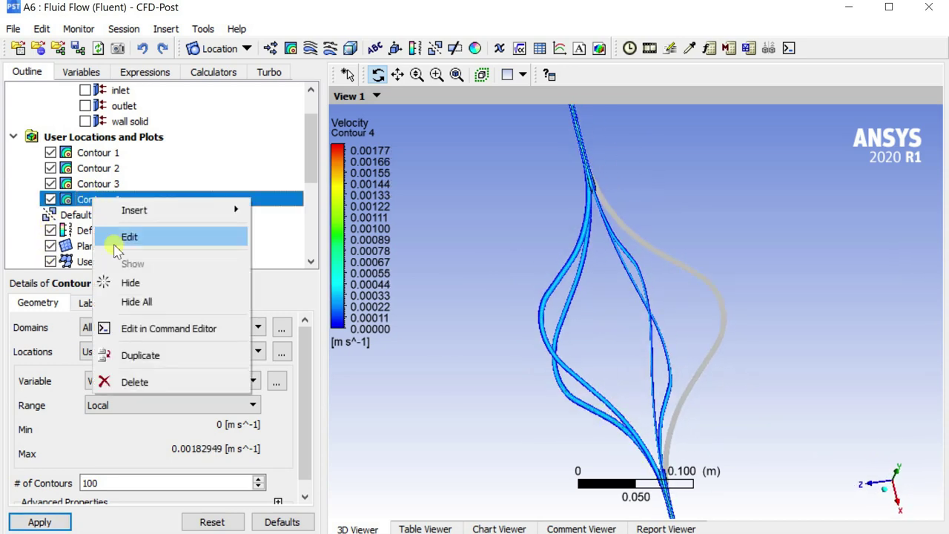
left_click(139, 355)
key("Return")
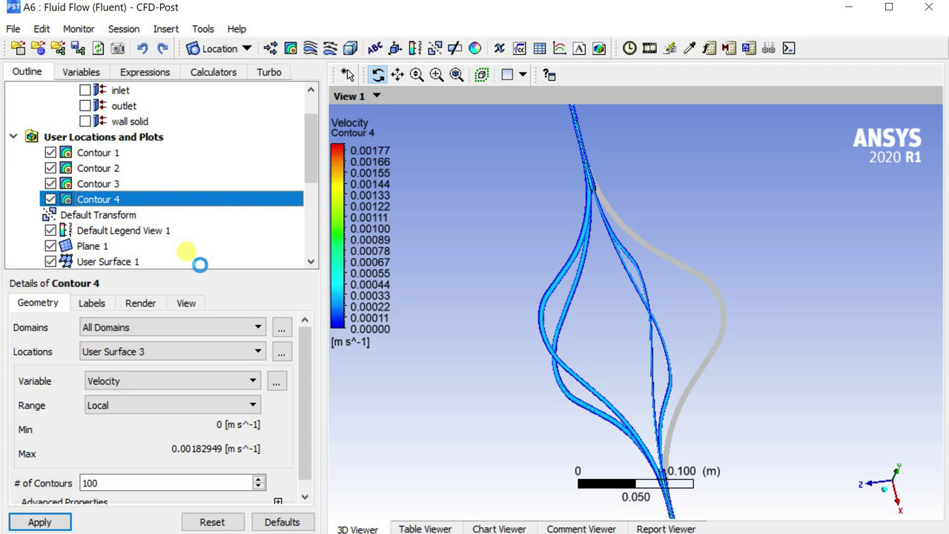
left_click(148, 214)
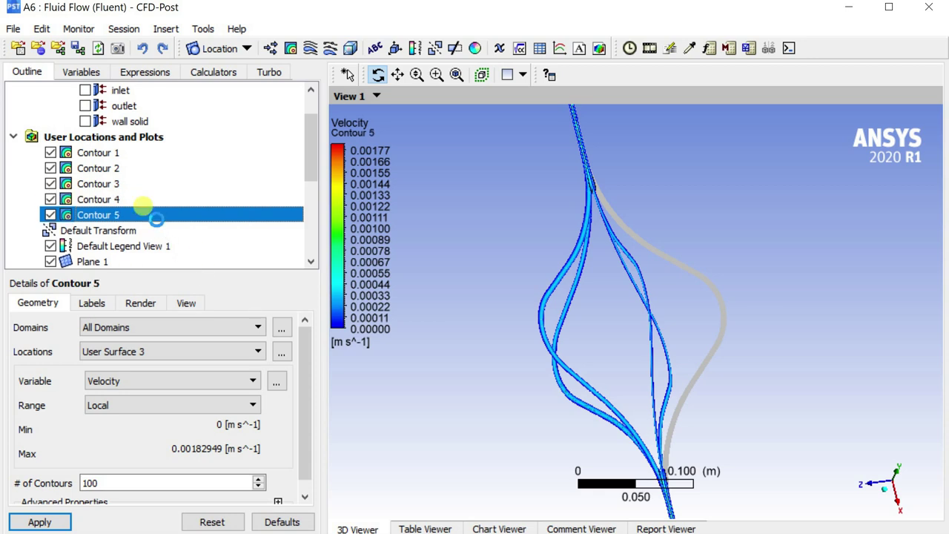
left_click(165, 351)
left_click(167, 446)
left_click(38, 519)
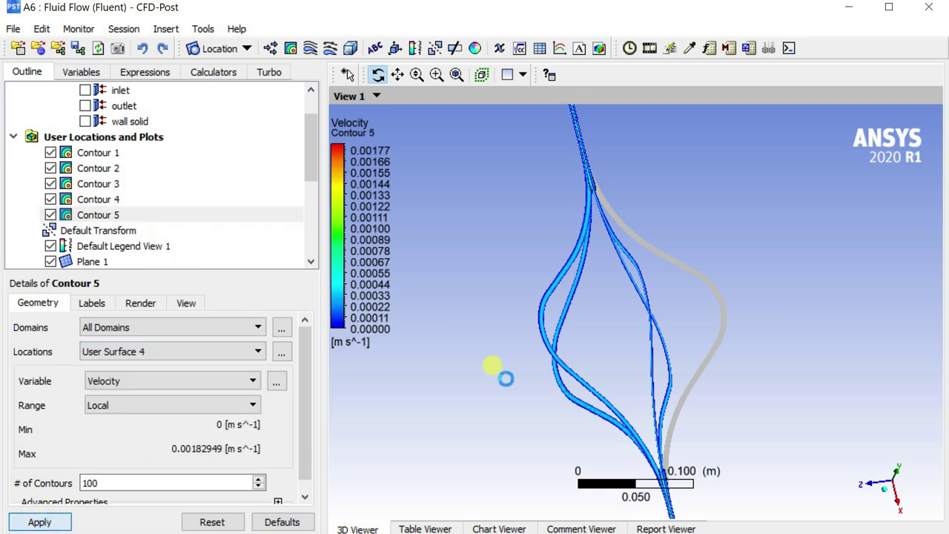
left_click_drag(505, 379, 568, 371)
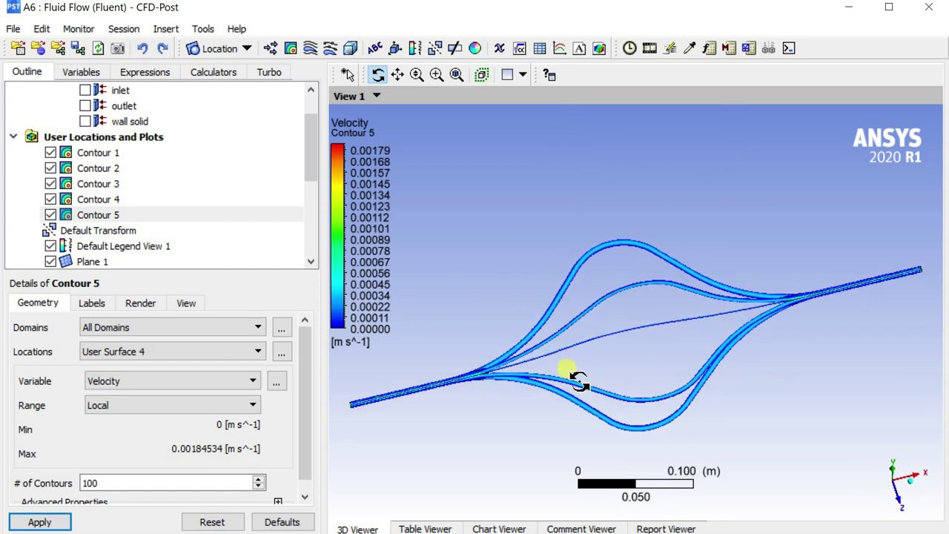
scroll(74, 162, "down", 3)
Step: Uncheck Plane 1 and User Surfaces 1–4 in the Outline tree
scroll(73, 160, "up", 1)
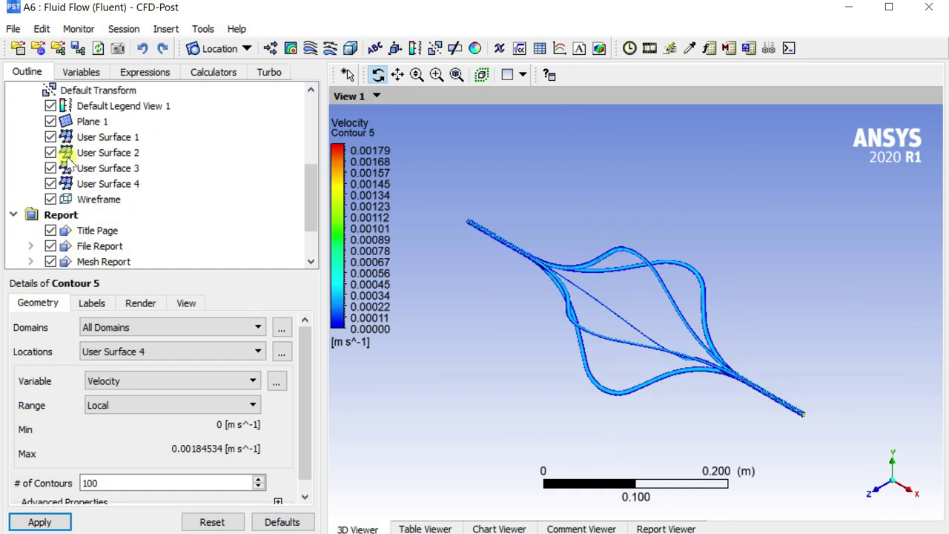
left_click(50, 122)
left_click(50, 137)
left_click(50, 152)
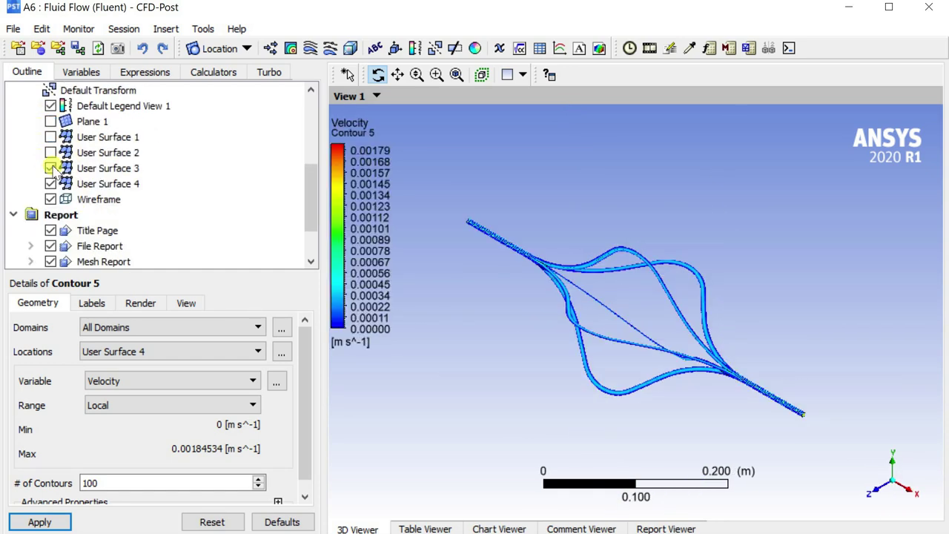
left_click(50, 167)
left_click(50, 183)
Step: Uncheck Contours 1 through 5, leaving the 3D view empty
scroll(547, 318, "up", 5)
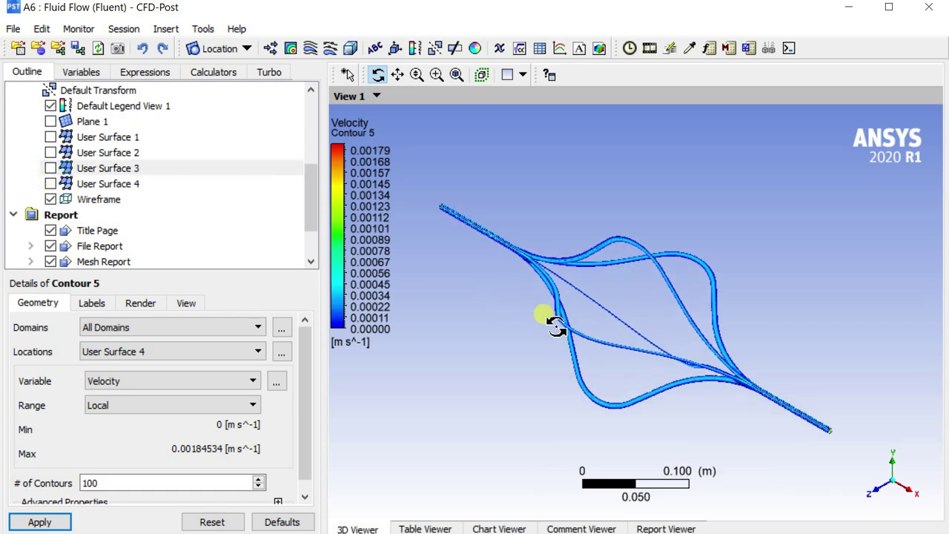
mouse_move(555, 324)
left_mouse_down()
mouse_move(615, 324)
mouse_move(645, 342)
mouse_move(608, 354)
mouse_move(685, 443)
left_mouse_up()
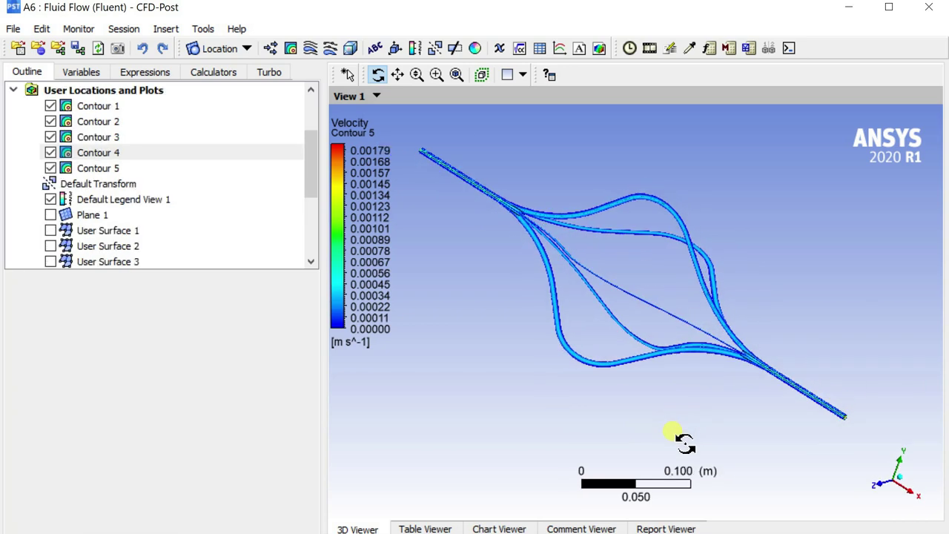
left_click(95, 169)
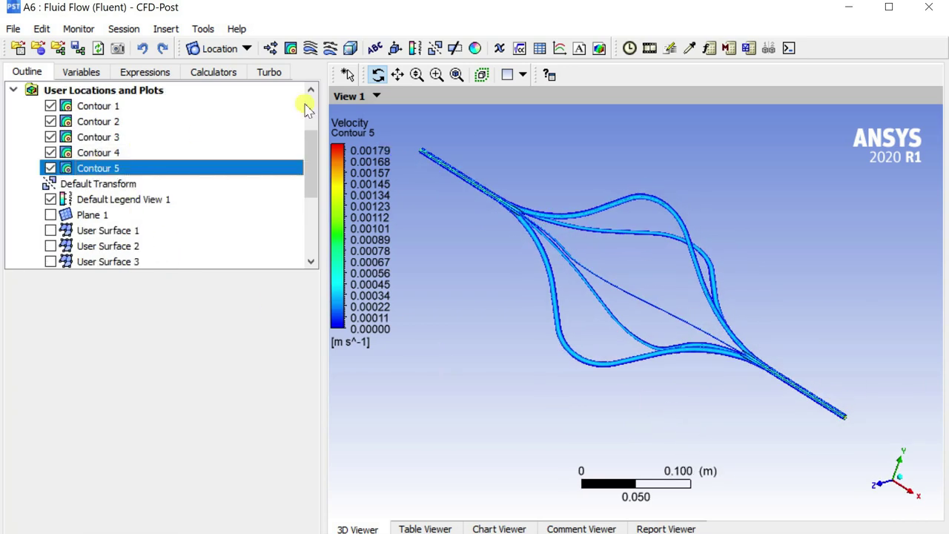
left_click(50, 106)
left_click(51, 122)
left_click(51, 138)
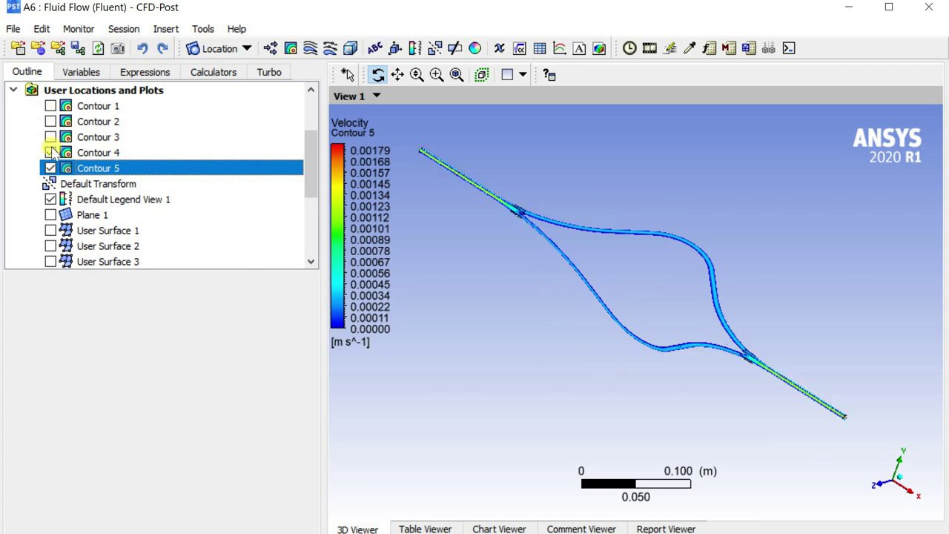
left_click(51, 153)
left_click(50, 168)
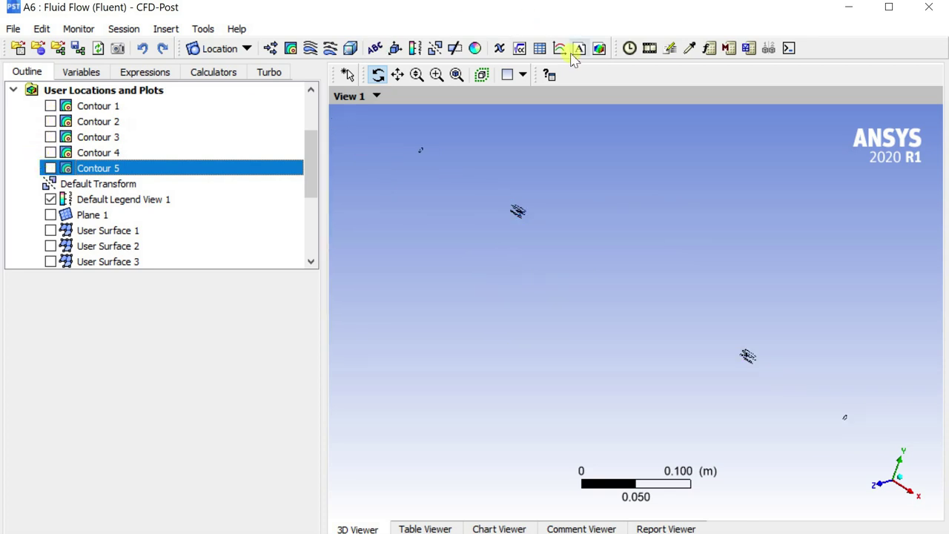
Step: Create Streamline 1 from the inlet with 100 seed points, tracing velocity through every branch
left_click(311, 48)
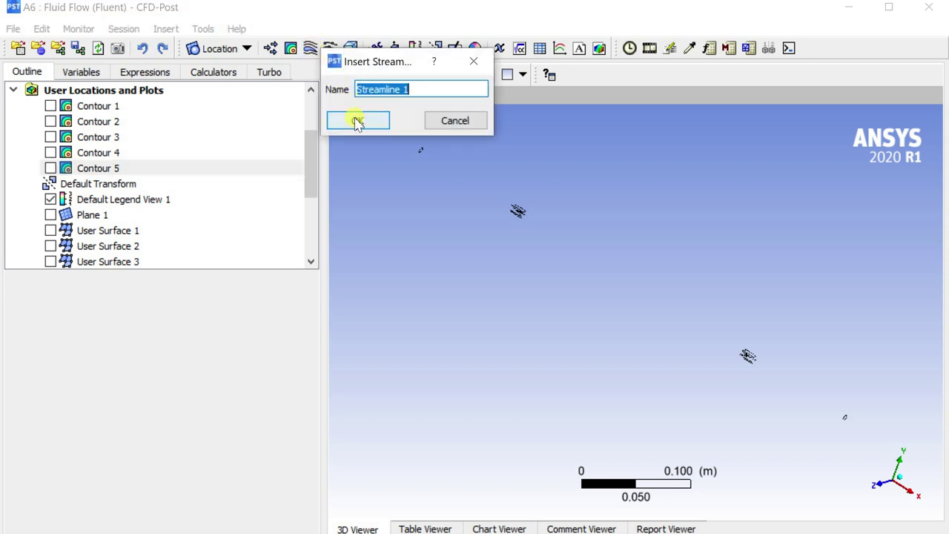
left_click(356, 118)
left_click(154, 393)
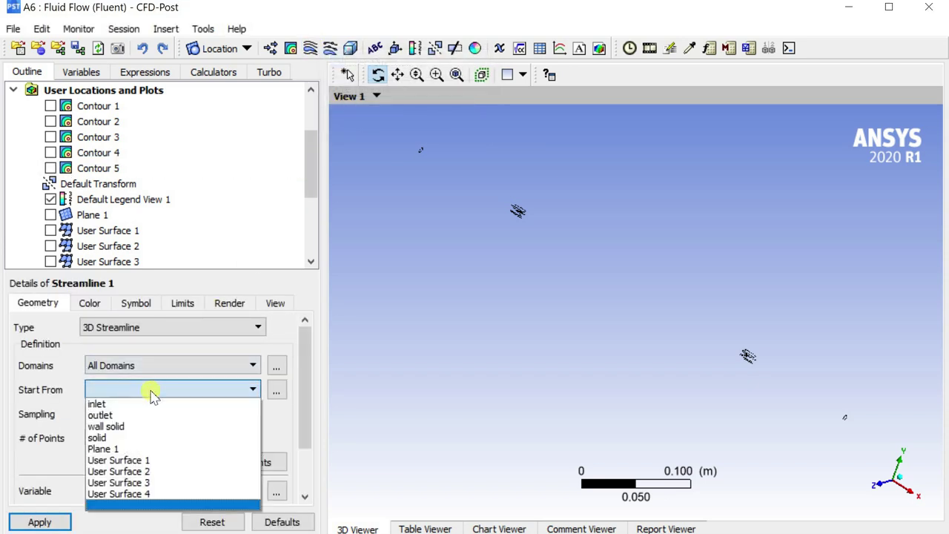
left_click(137, 405)
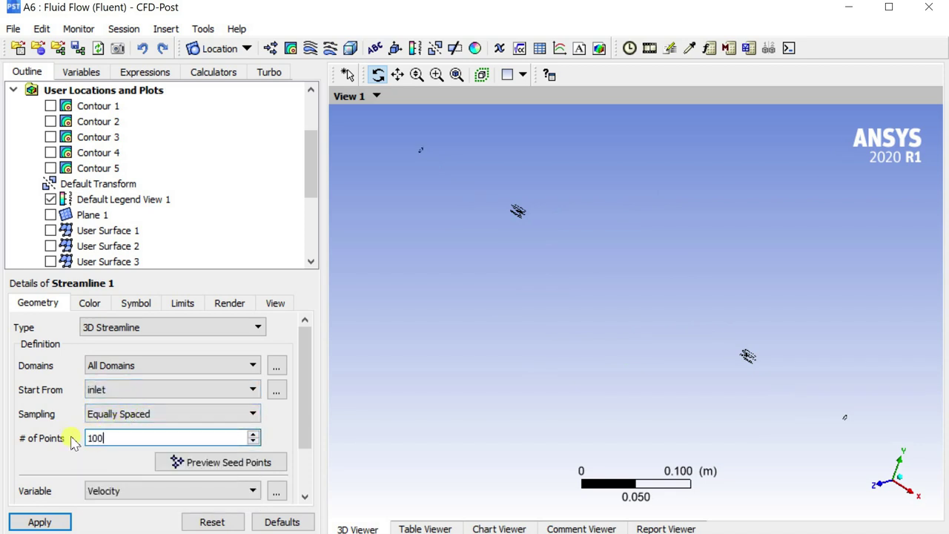
left_click(40, 522)
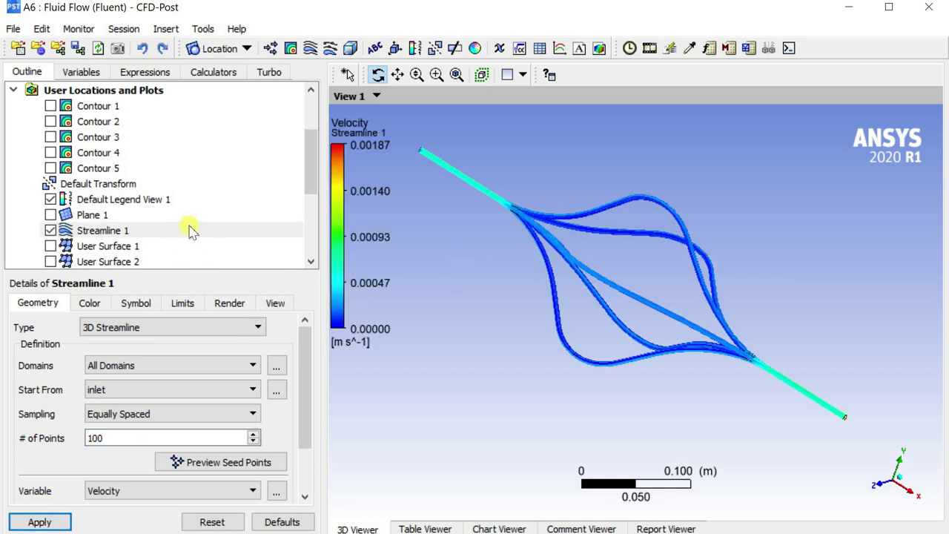
Step: Set Default Legend View 1 to 10 value ticks, then rotate the streamline view
left_click(137, 202)
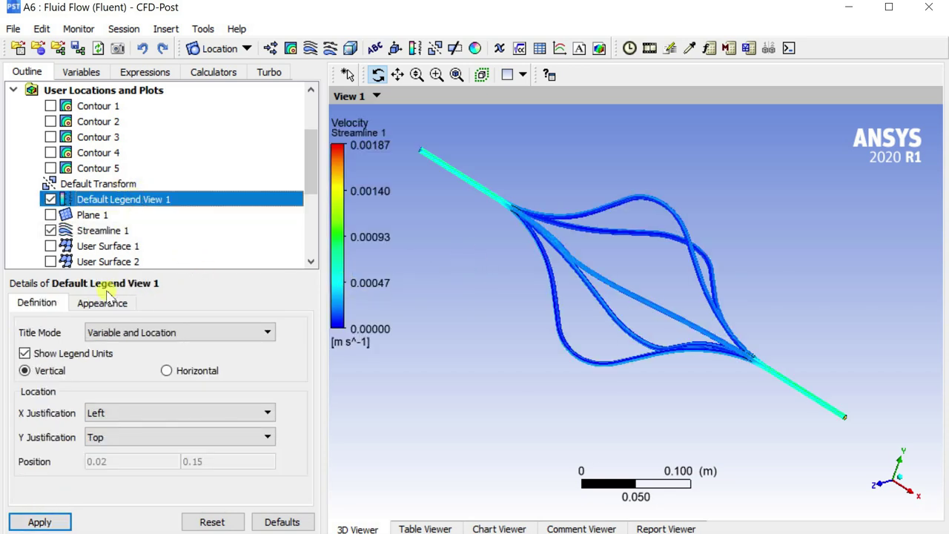
left_click(88, 304)
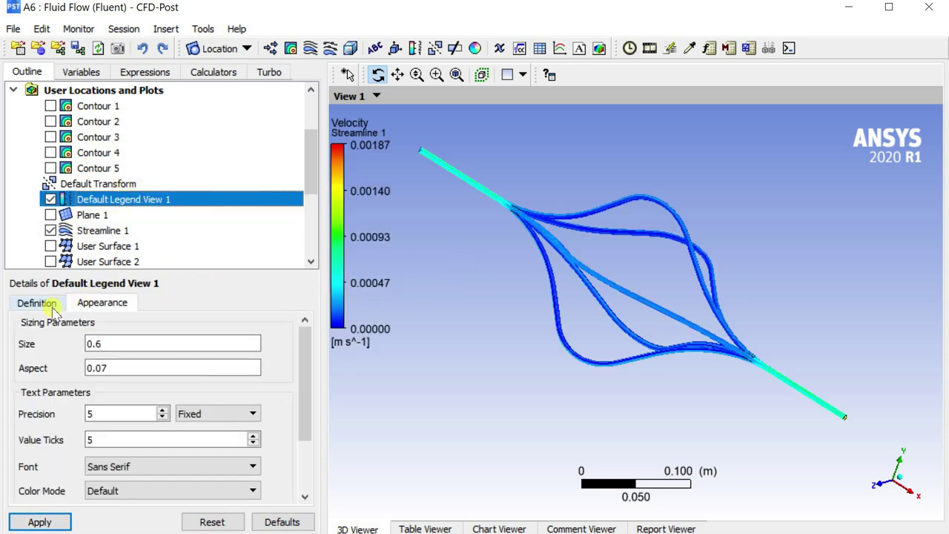
double_click(253, 435)
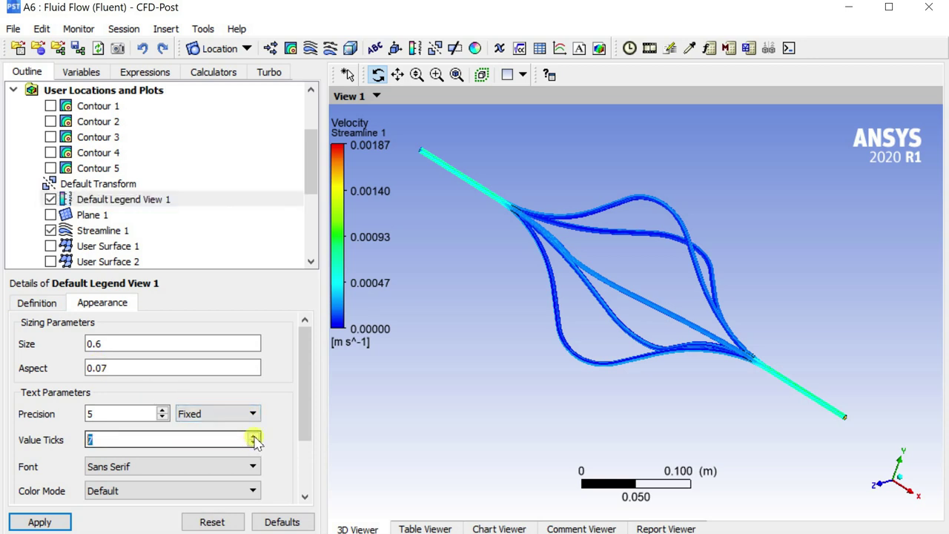
left_click(62, 519)
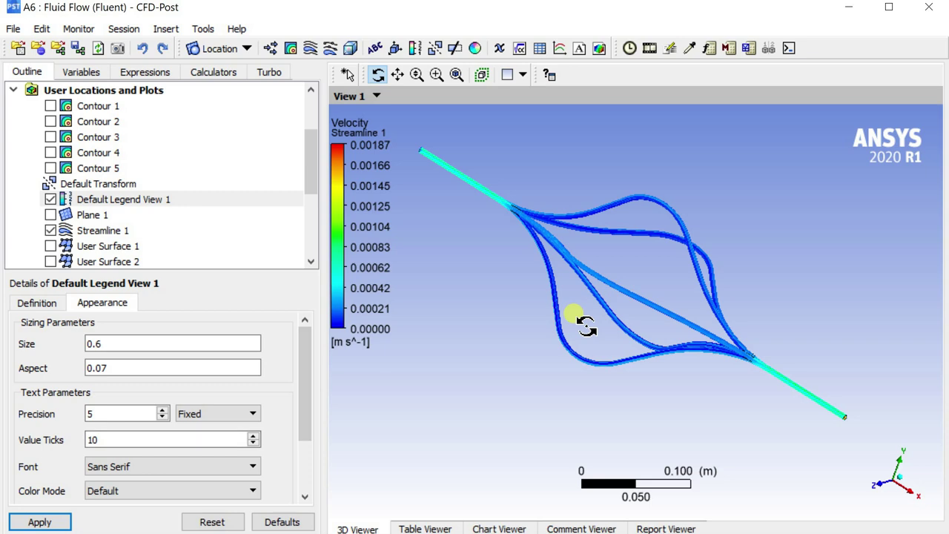
left_click_drag(572, 308, 559, 89)
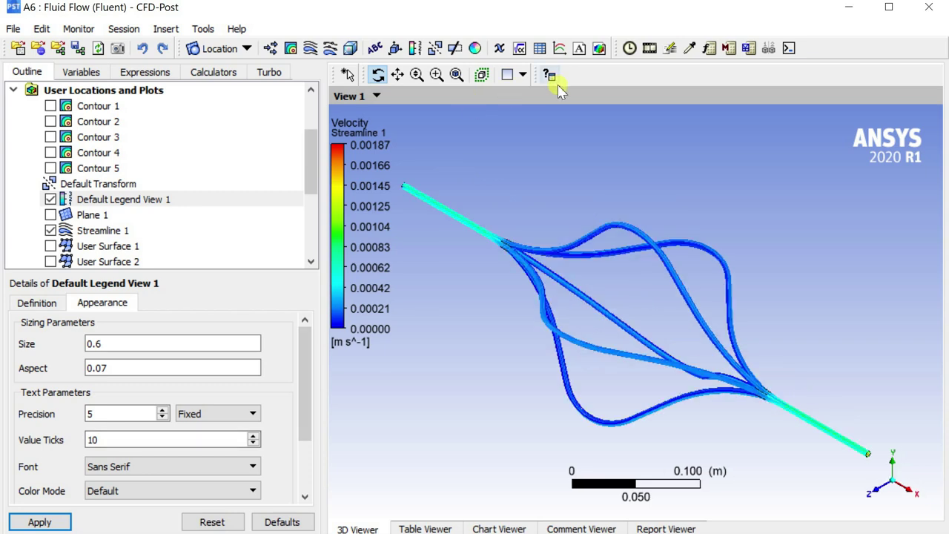
left_click(668, 50)
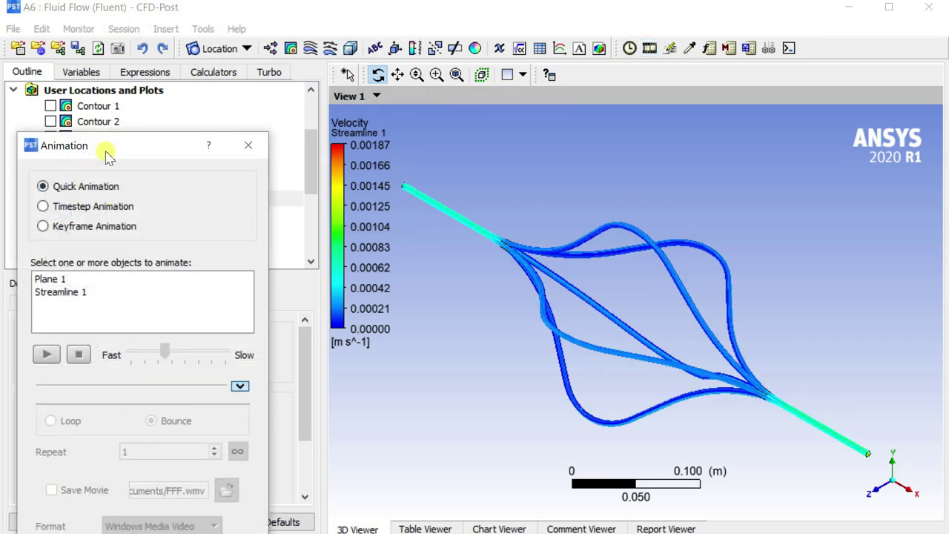
left_click_drag(107, 155, 124, 64)
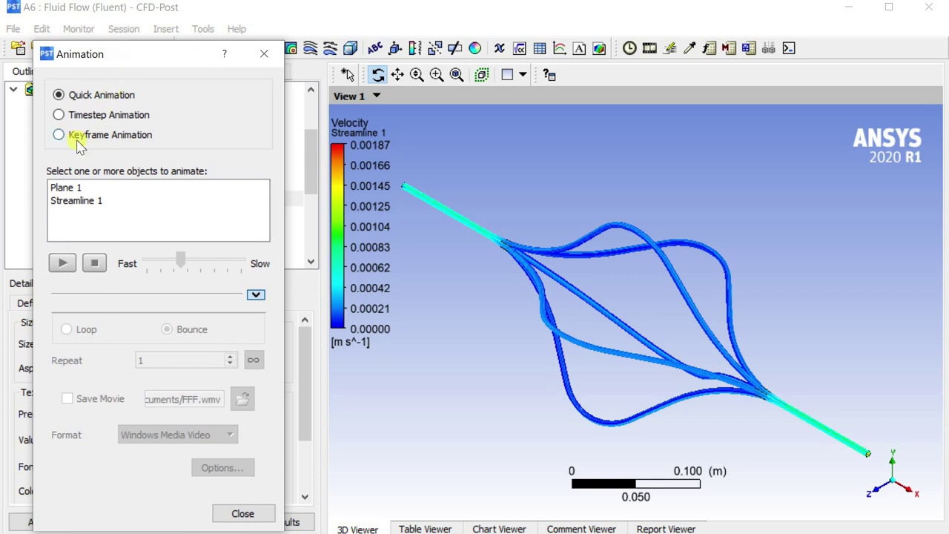
left_click(75, 201)
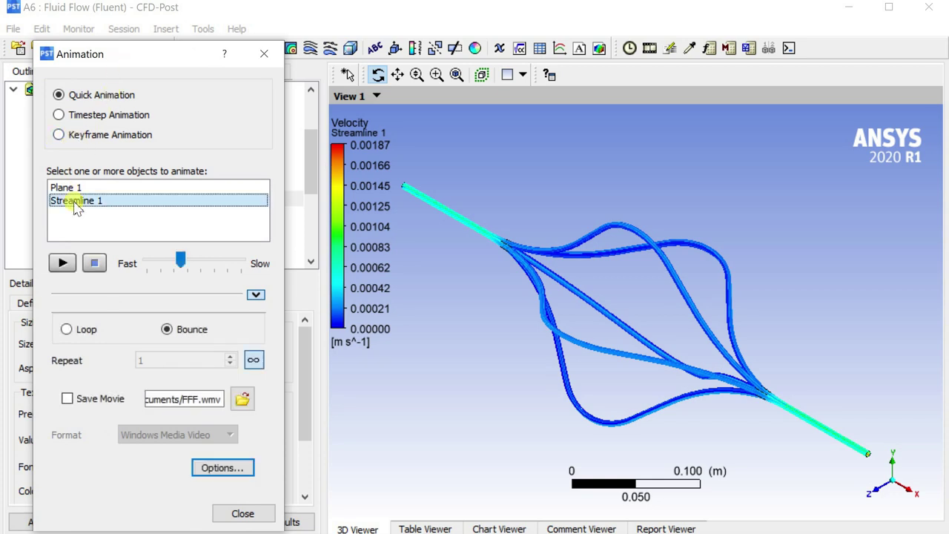
left_click_drag(185, 264, 234, 266)
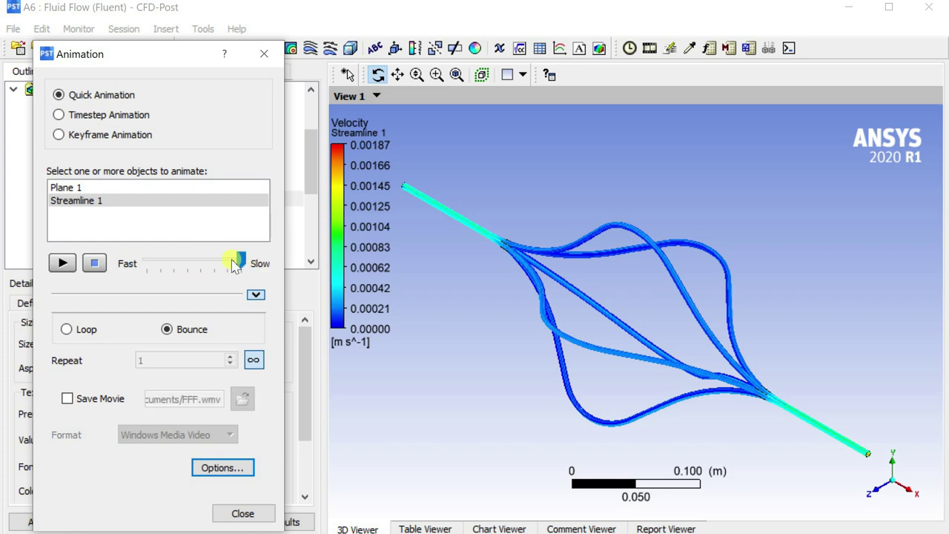
left_click(64, 263)
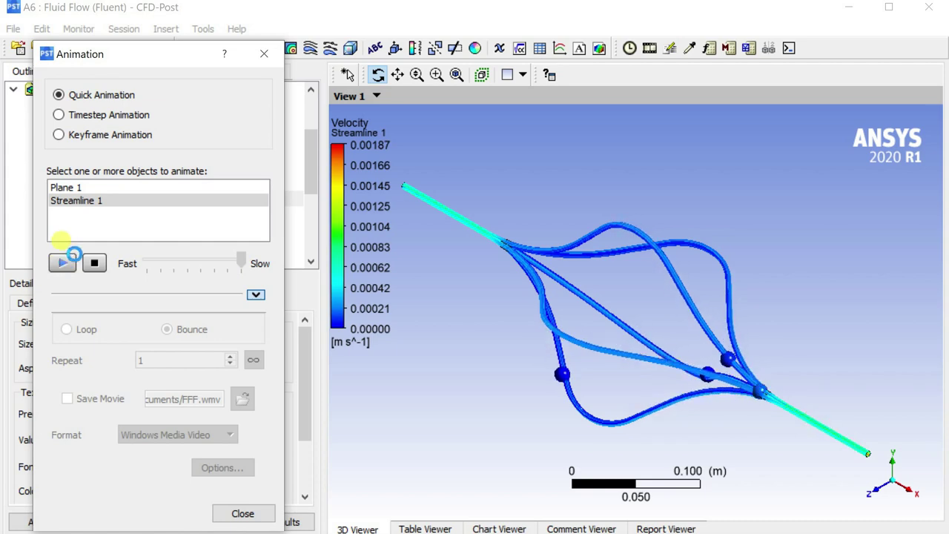
left_click(94, 263)
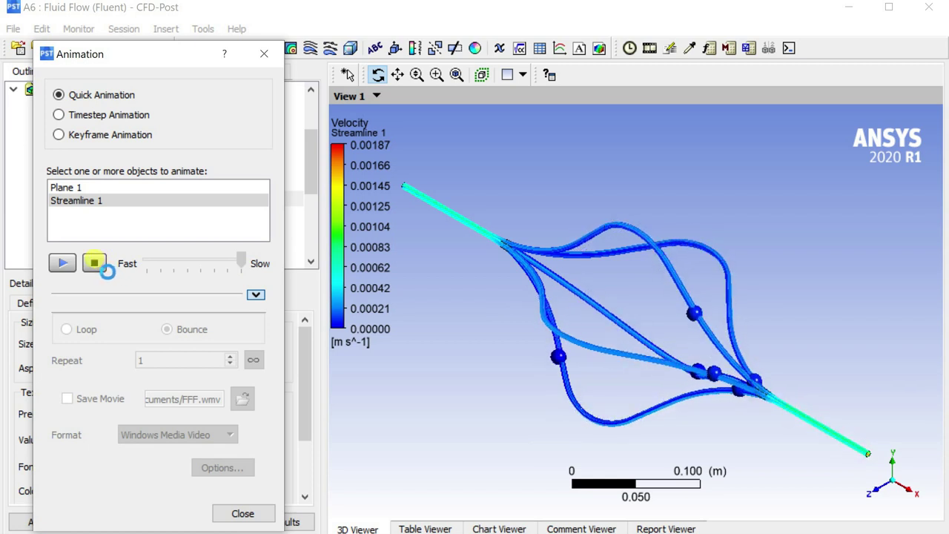
left_click(94, 261)
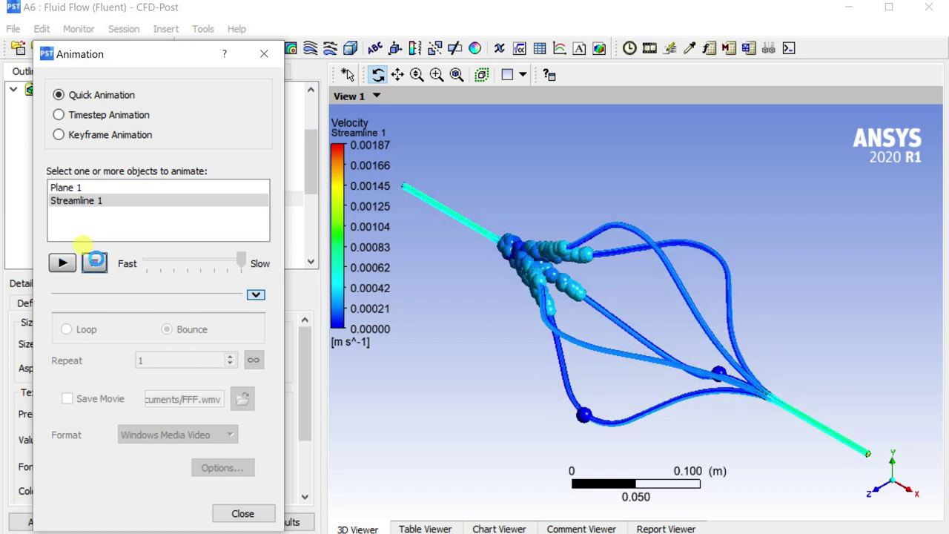
left_click(234, 514)
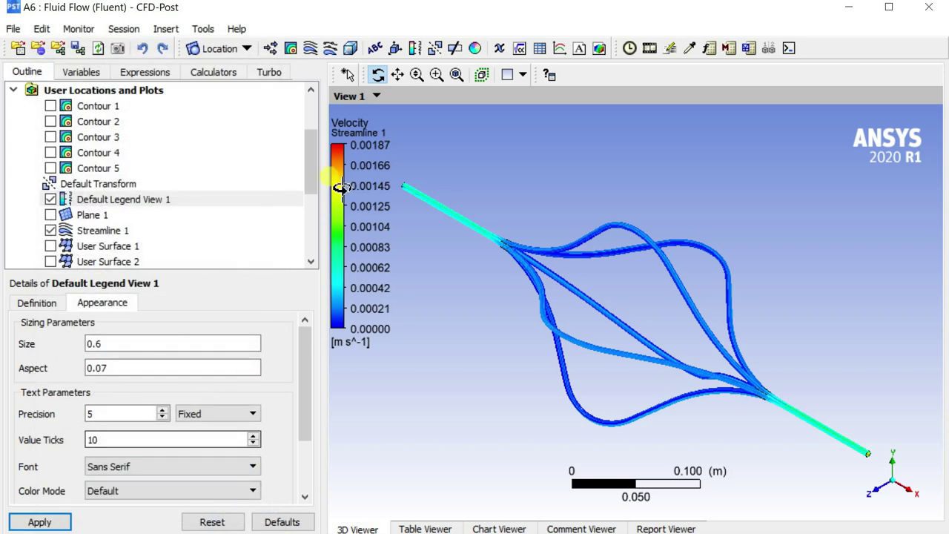
Step: Open the Function Calculator and choose the areaAve function
left_click(215, 73)
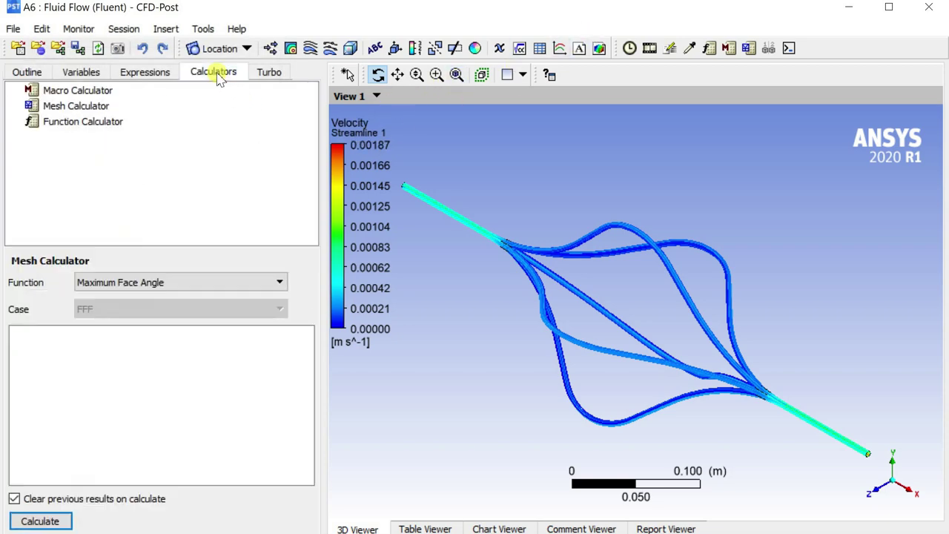
left_click(62, 106)
left_click(73, 123)
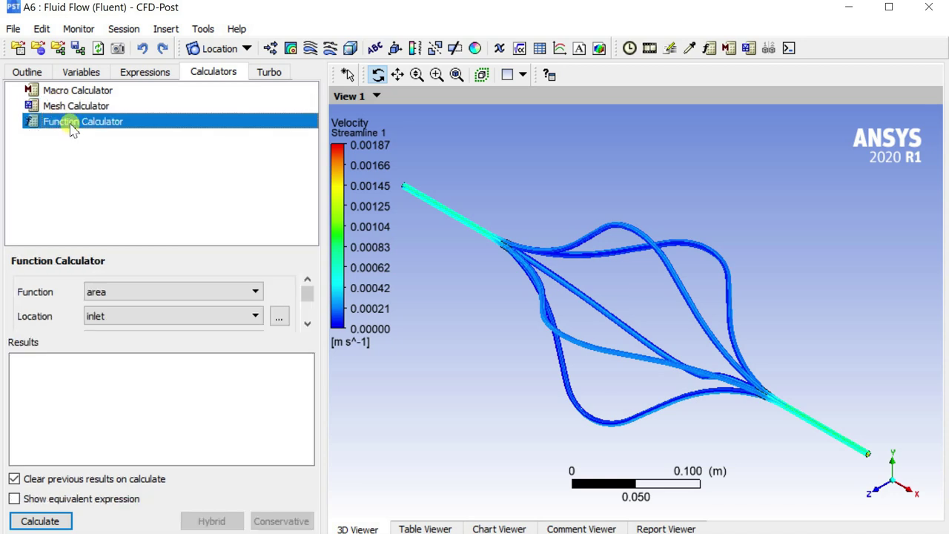
left_click(131, 291)
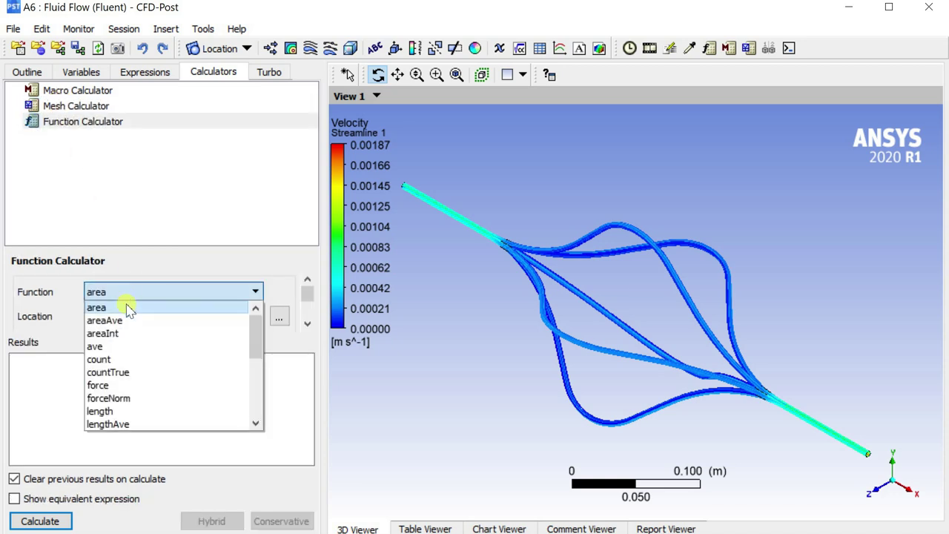
scroll(122, 324, "down", 2)
scroll(190, 323, "up", 2)
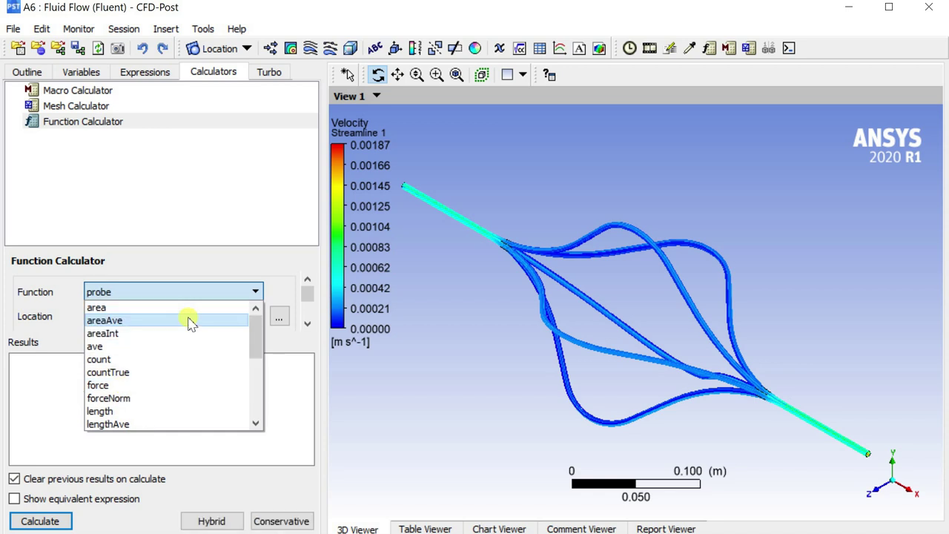
left_click(190, 320)
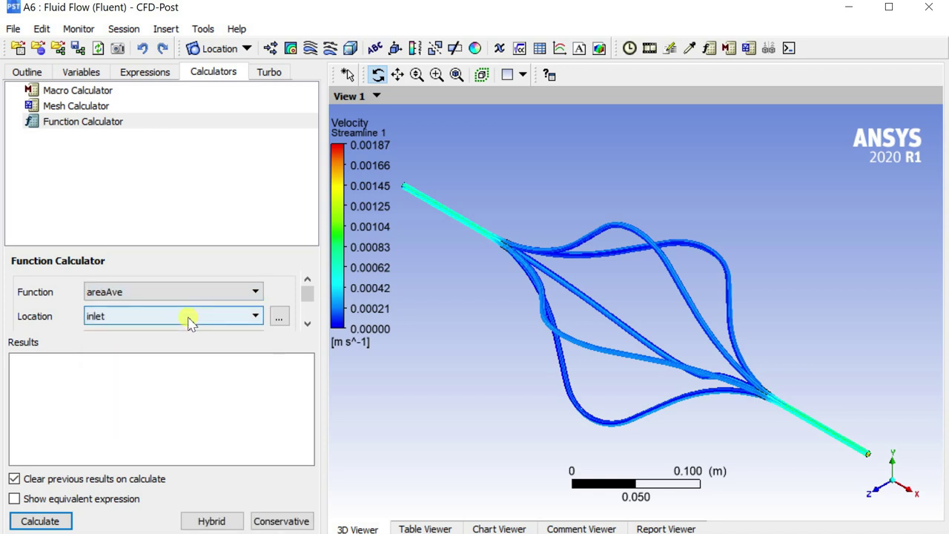
Step: Compute the area-averaged Velocity on the inlet
left_click_drag(304, 301, 311, 317)
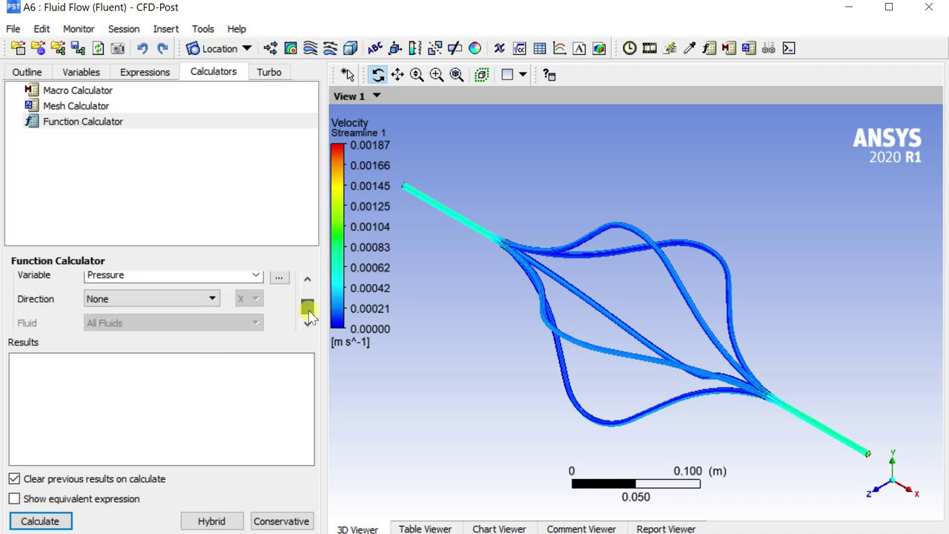
left_click(255, 275)
left_click(194, 309)
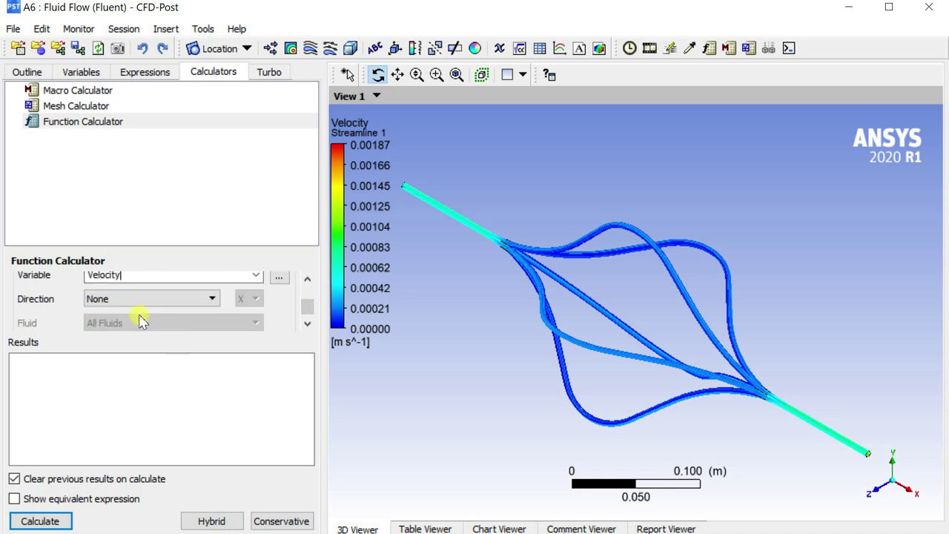
left_click(33, 520)
left_click_drag(21, 386, 91, 385)
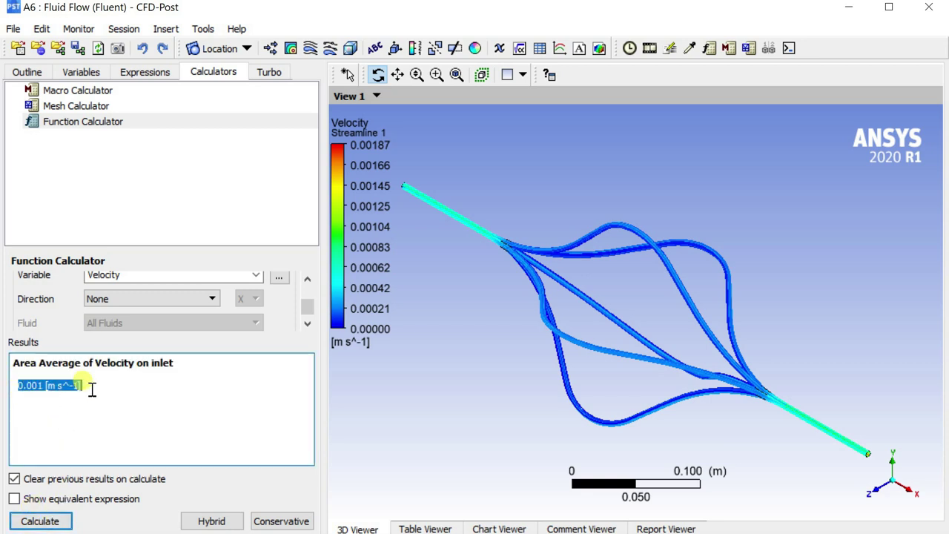
left_click(130, 386)
Step: Recalculate the area-averaged Velocity with the location set to outlet
left_click_drag(311, 311, 309, 304)
left_click(226, 285)
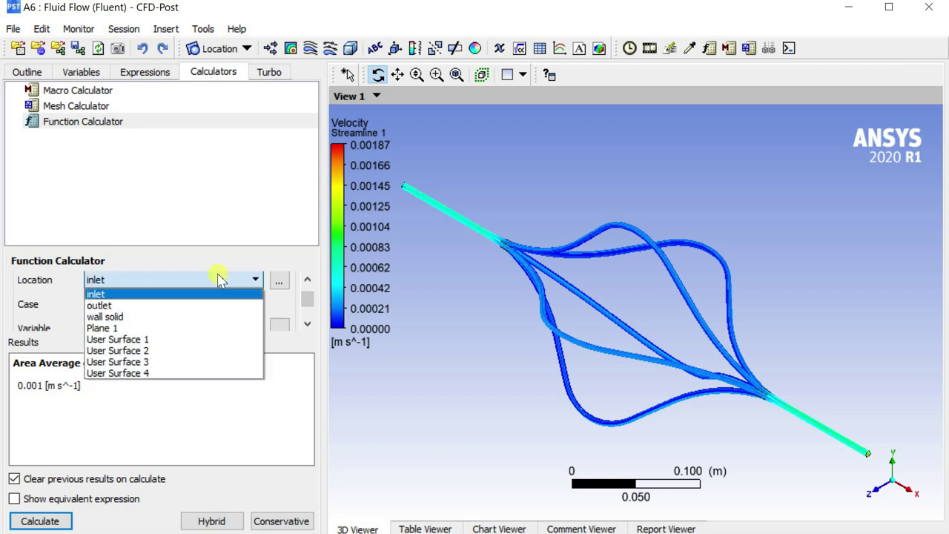
left_click(156, 307)
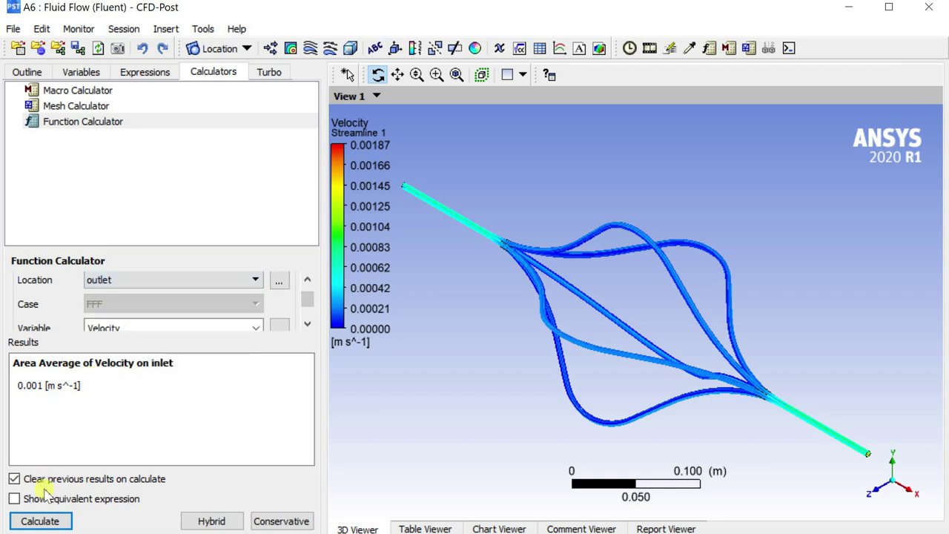
left_click(41, 521)
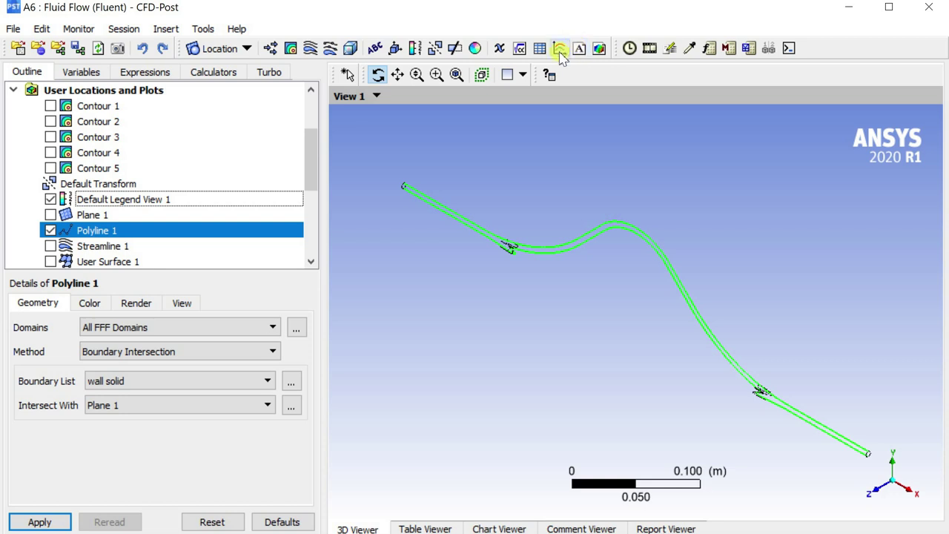
Step: Insert Chart 1 with its data series located on Streamline 1
left_click(559, 50)
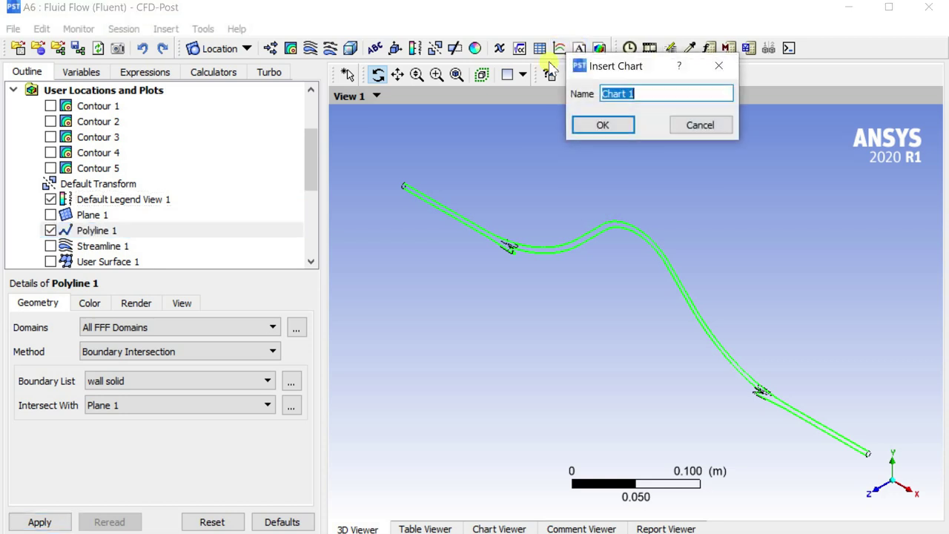
left_click(593, 126)
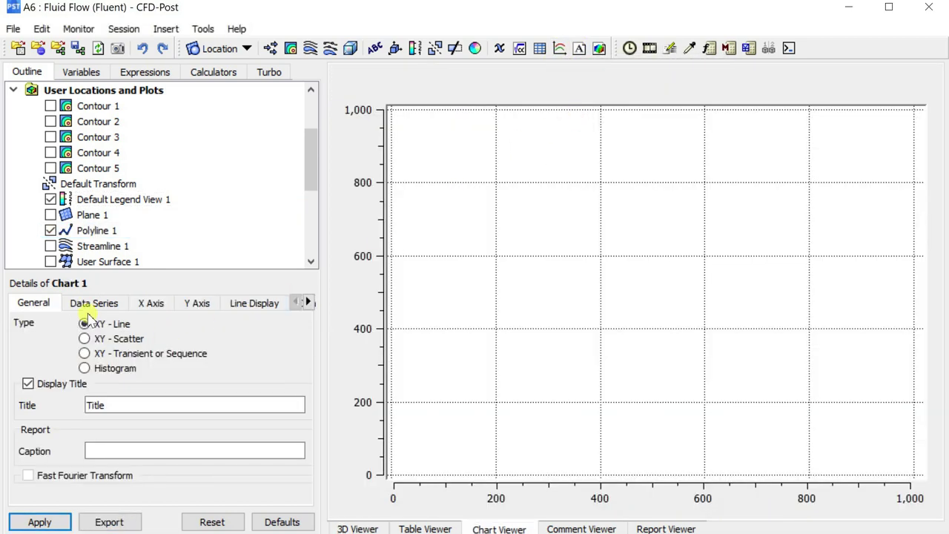
left_click(79, 303)
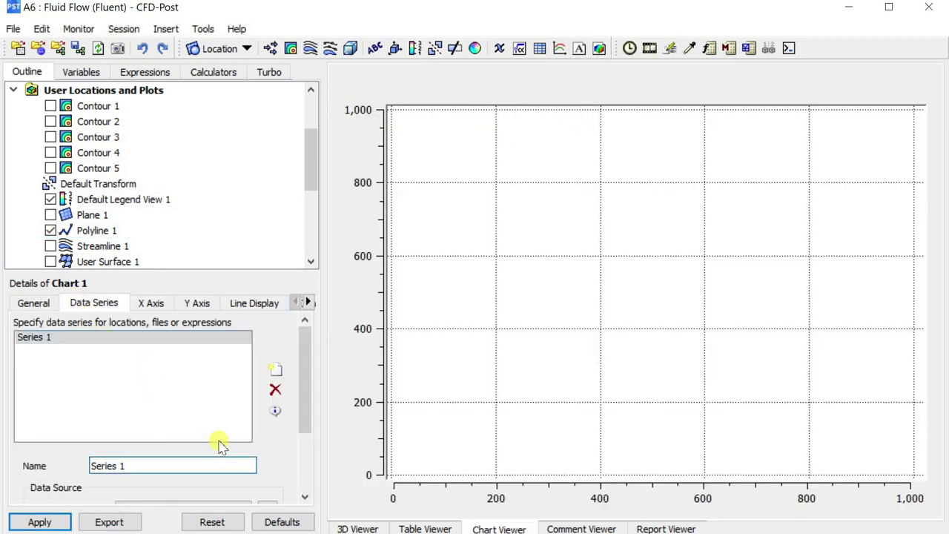
left_click_drag(306, 373, 303, 418)
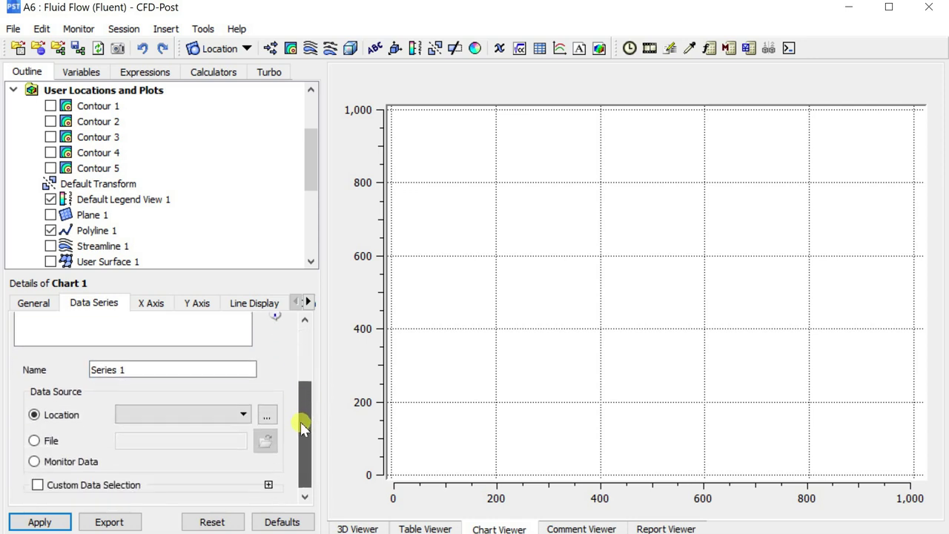
left_click(185, 412)
left_click(157, 436)
Step: Plot X on the horizontal axis and Velocity on the vertical axis
left_click(150, 302)
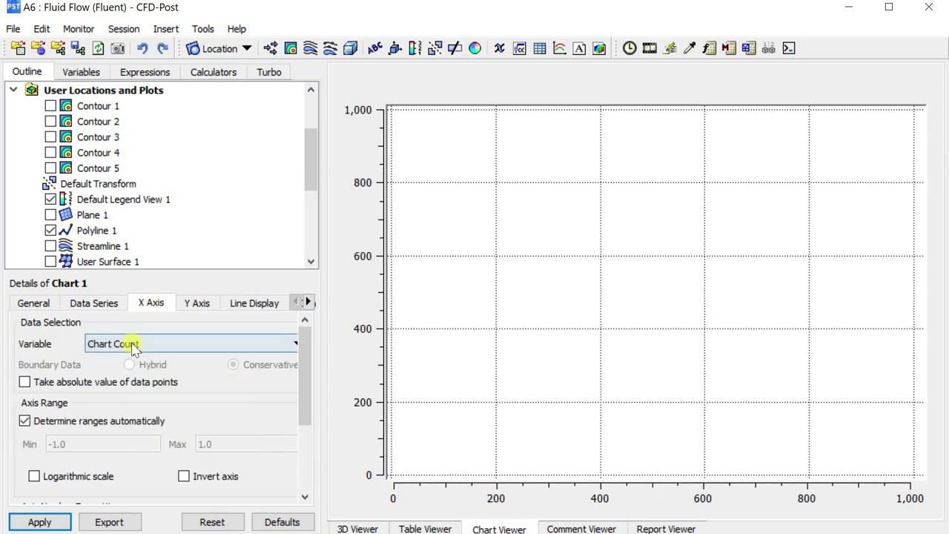
left_click(132, 343)
scroll(124, 393, "down", 10)
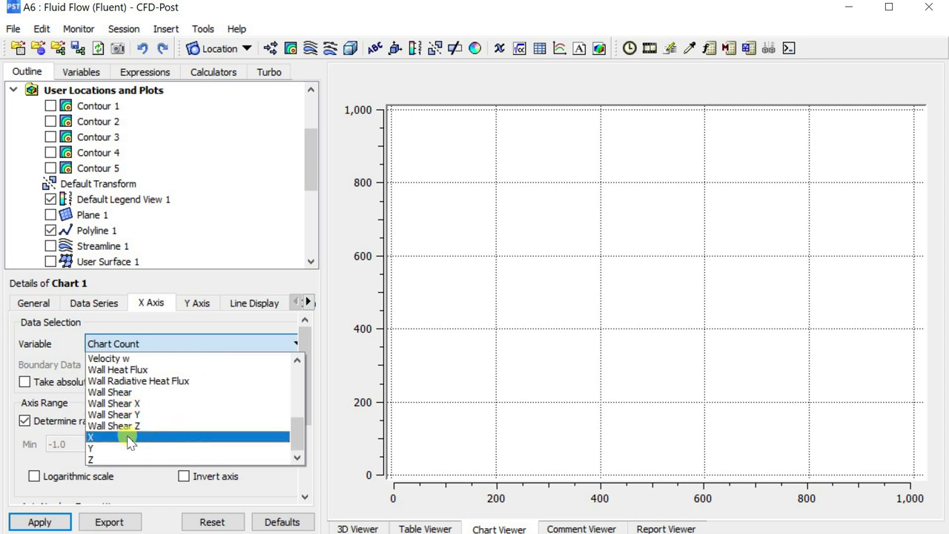
left_click(128, 438)
left_click(207, 304)
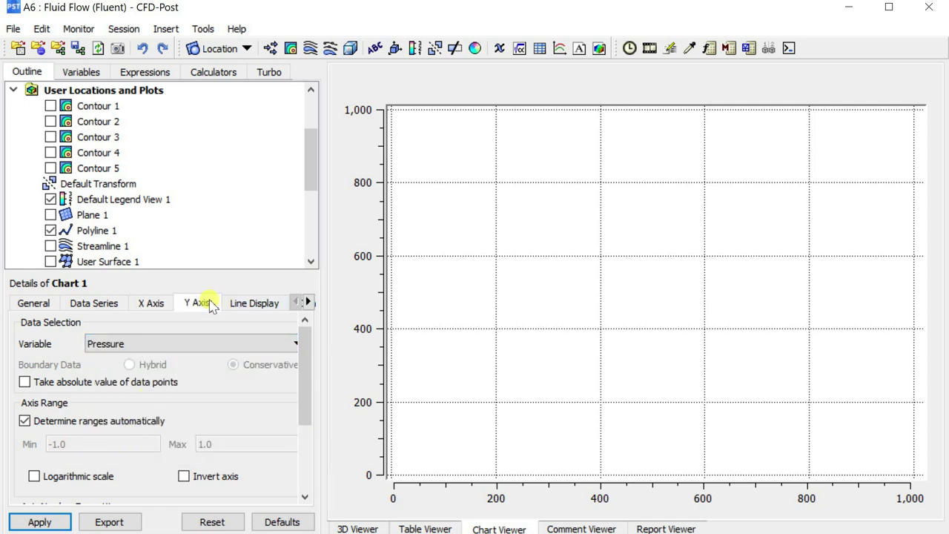
left_click(163, 345)
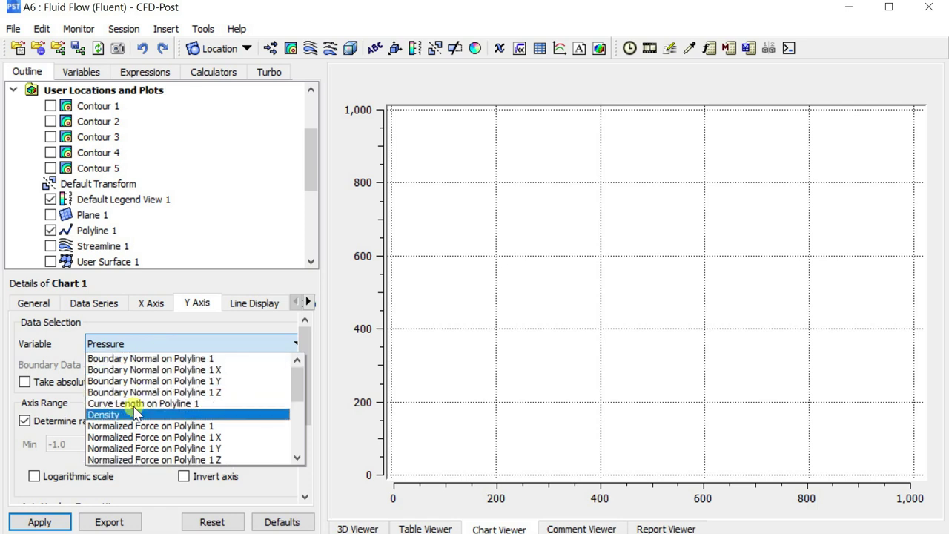
scroll(135, 408, "down", 5)
scroll(136, 393, "up", 1)
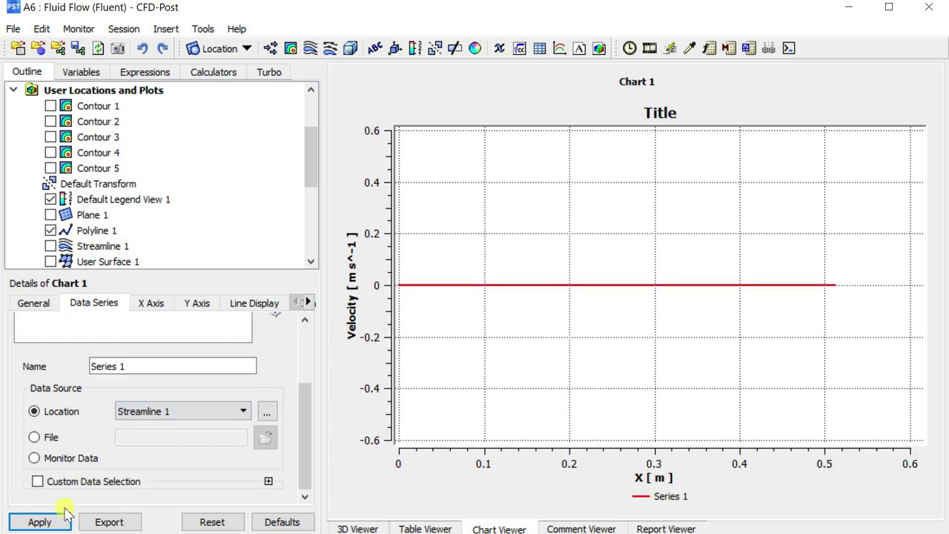
left_click(39, 522)
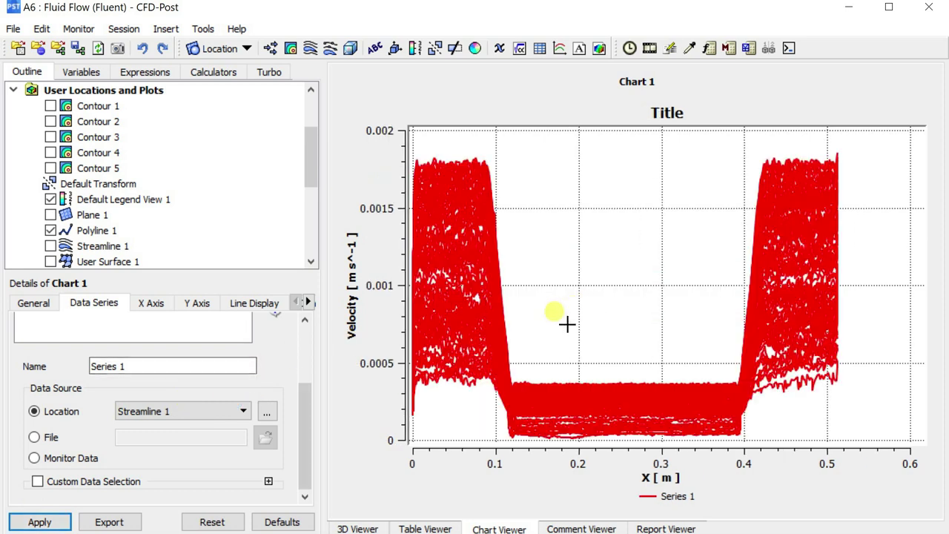
Step: Cut Streamline 1's seed points from 100 to 1 and view it in 3D
left_click(457, 298)
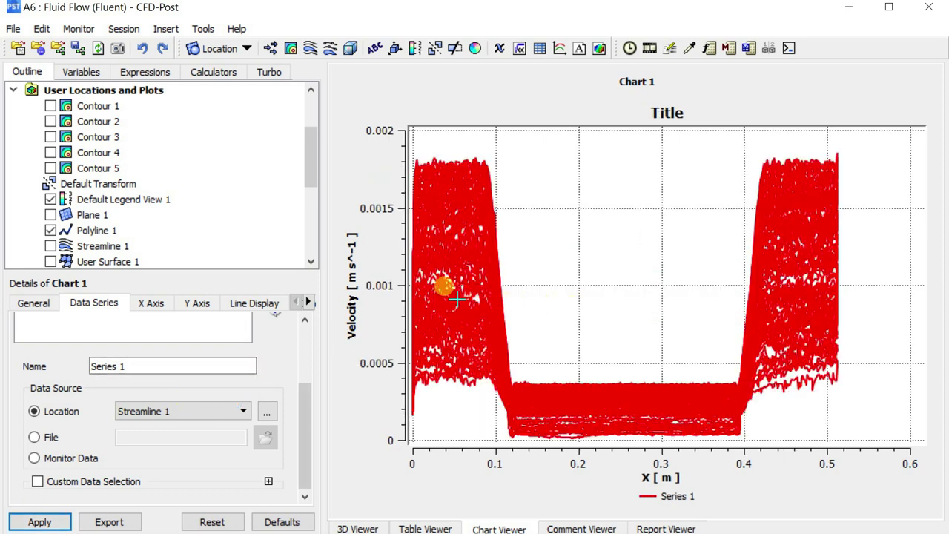
scroll(106, 214, "down", 1)
left_click(96, 200)
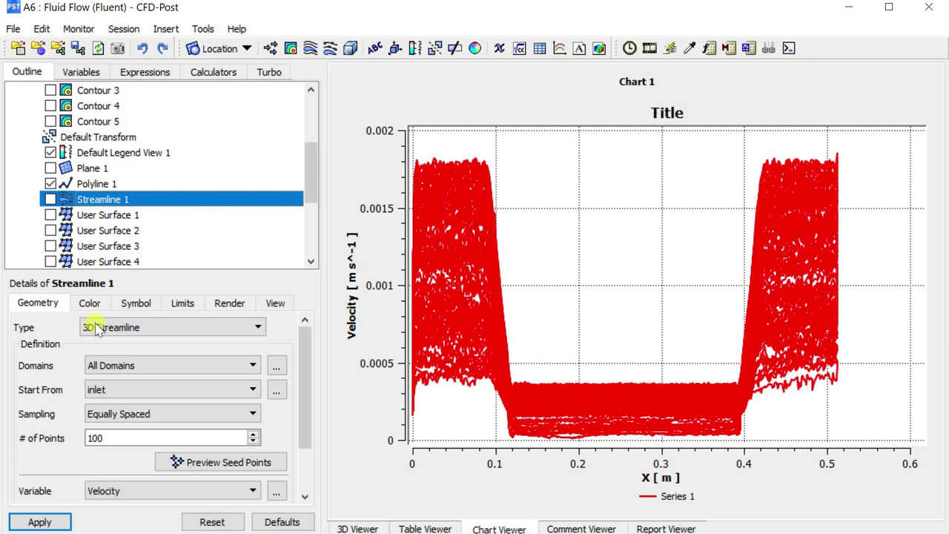
left_click_drag(111, 439, 78, 443)
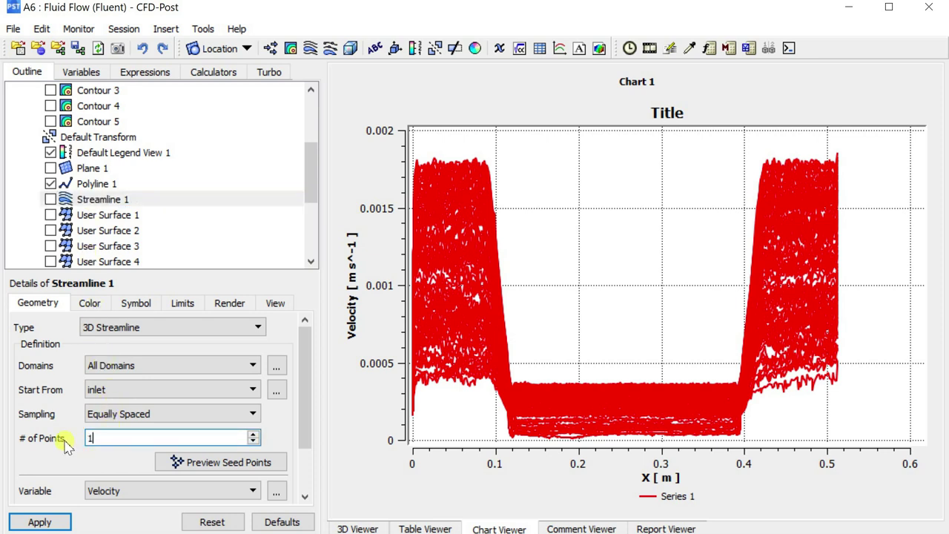
left_click(40, 521)
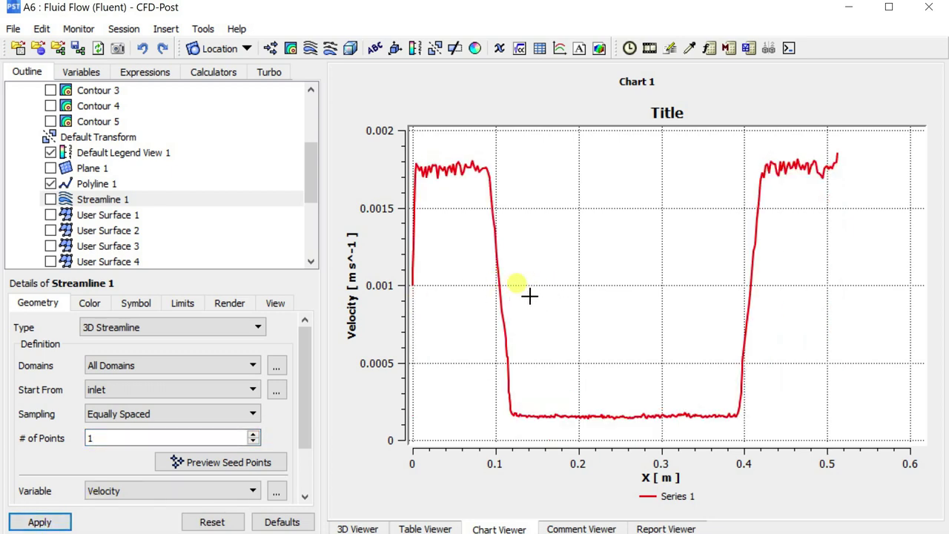
left_click(355, 527)
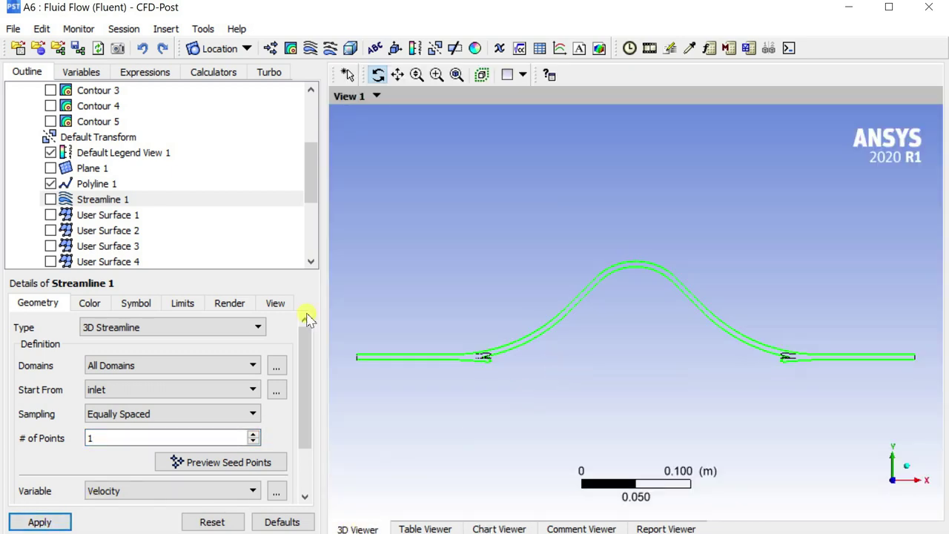
Step: Hide Polyline 1, show Streamline 1 in isometric and Z views, then return to Chart 1
left_click(52, 184)
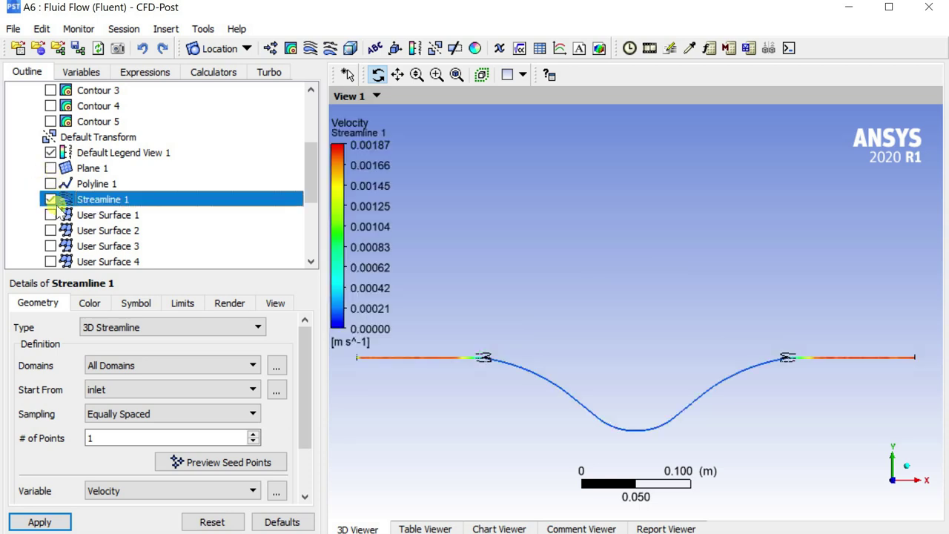
left_click_drag(639, 348, 860, 421)
left_click(924, 489)
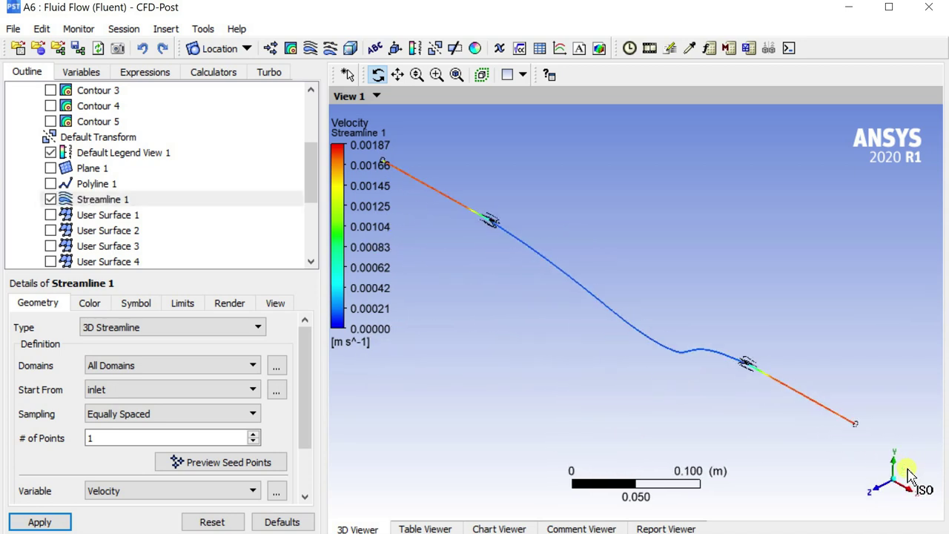
left_click(875, 491)
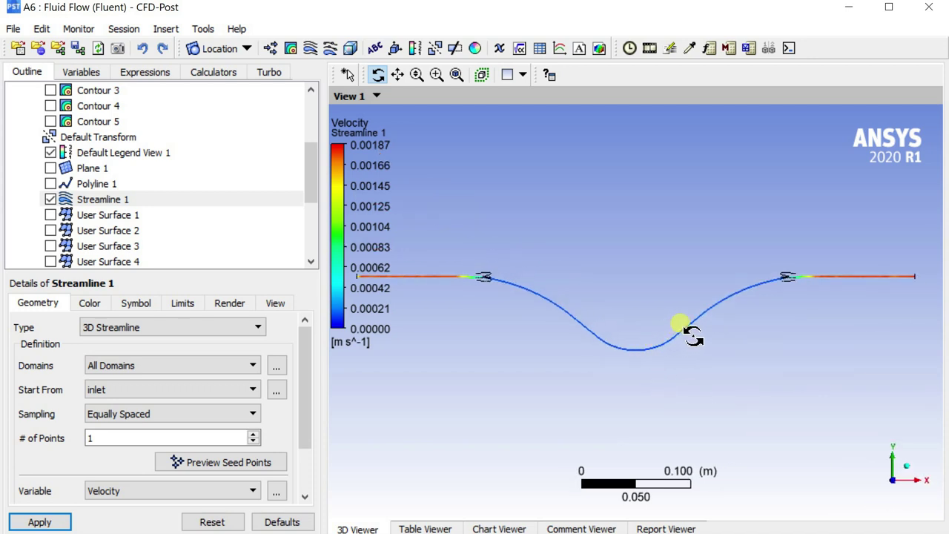
scroll(497, 321, "down", 2)
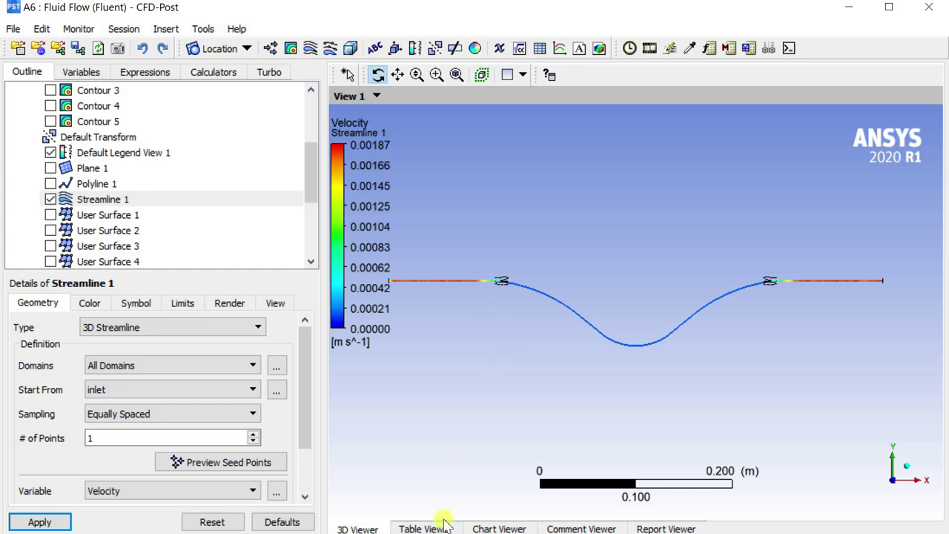
left_click(513, 524)
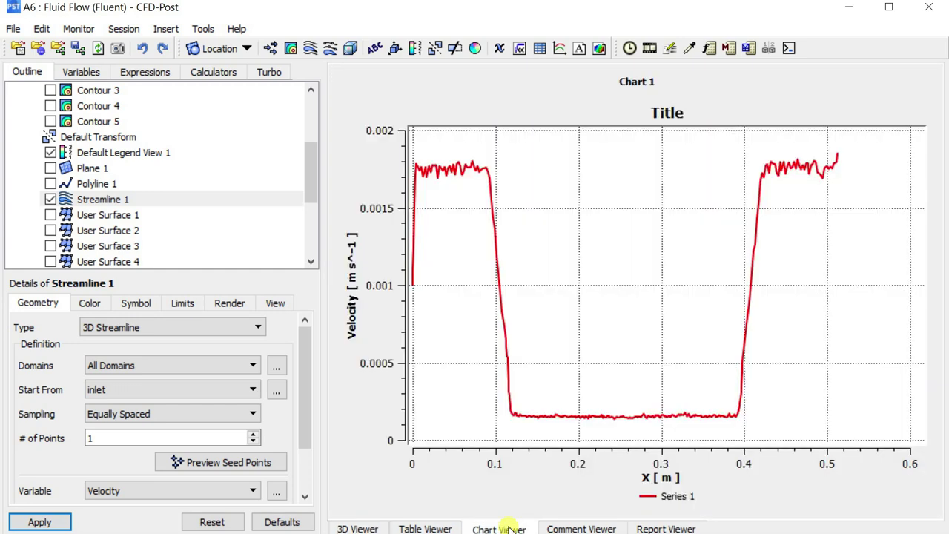